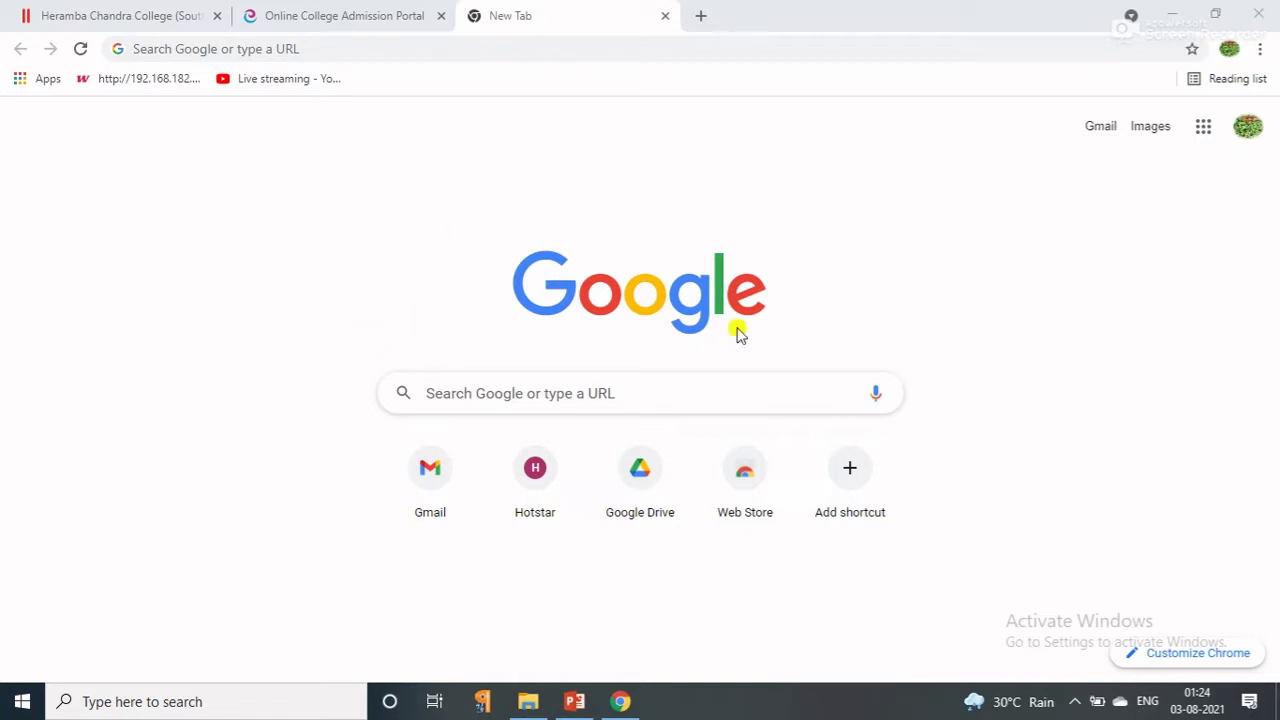
Search Google for Heramba Chandra College and open the college's official website.
{"action": "left_click", "coordinate": [522, 388]}
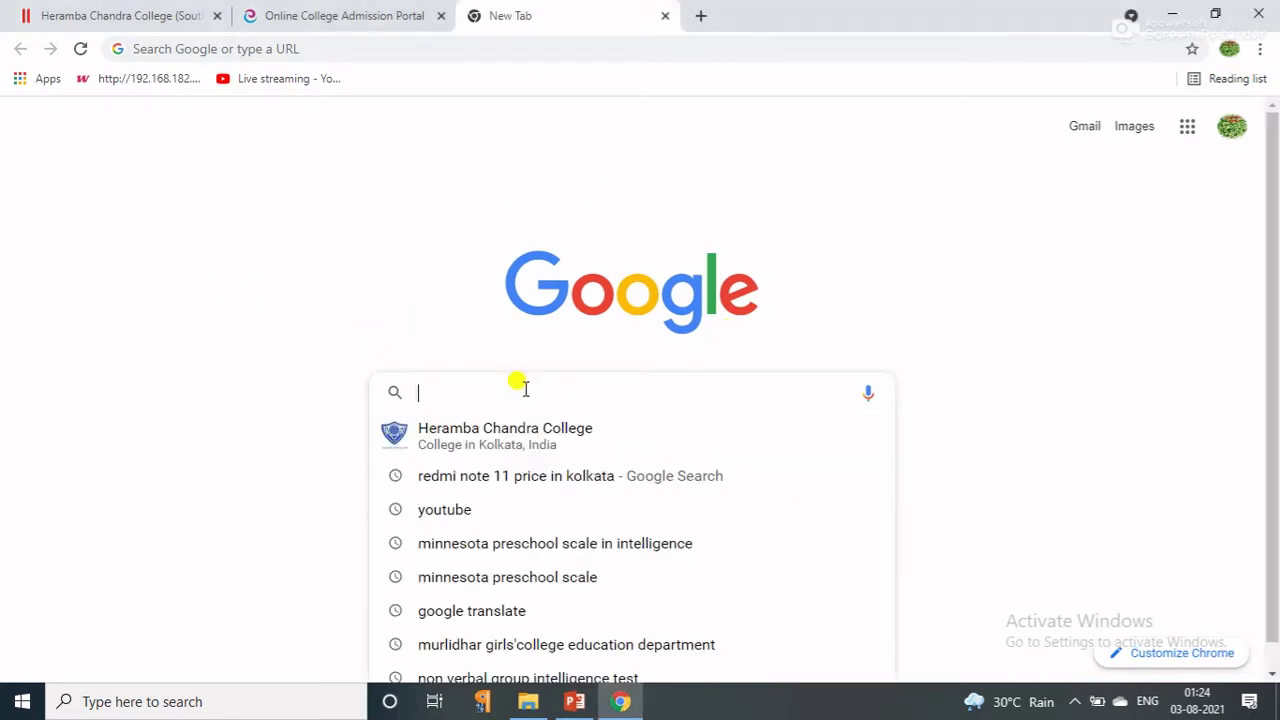
{"action": "left_click", "coordinate": [476, 420]}
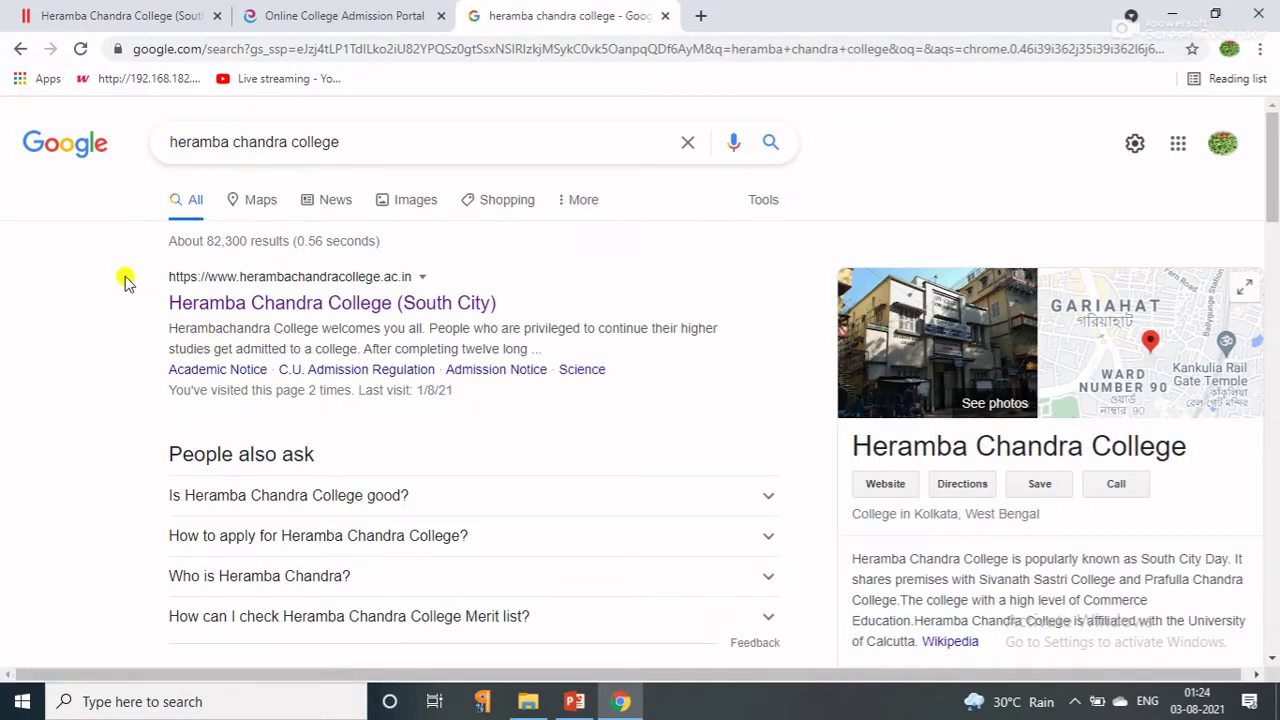
{"action": "left_click", "coordinate": [167, 305]}
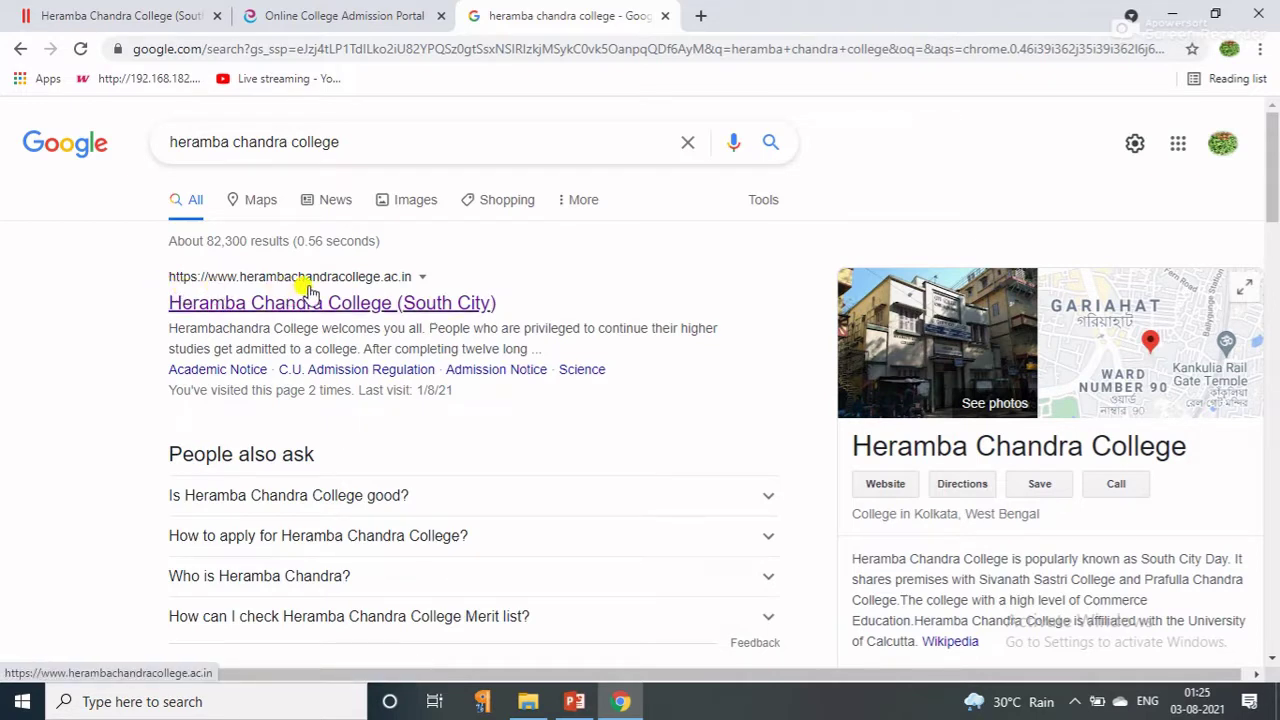
{"action": "left_click", "coordinate": [401, 296]}
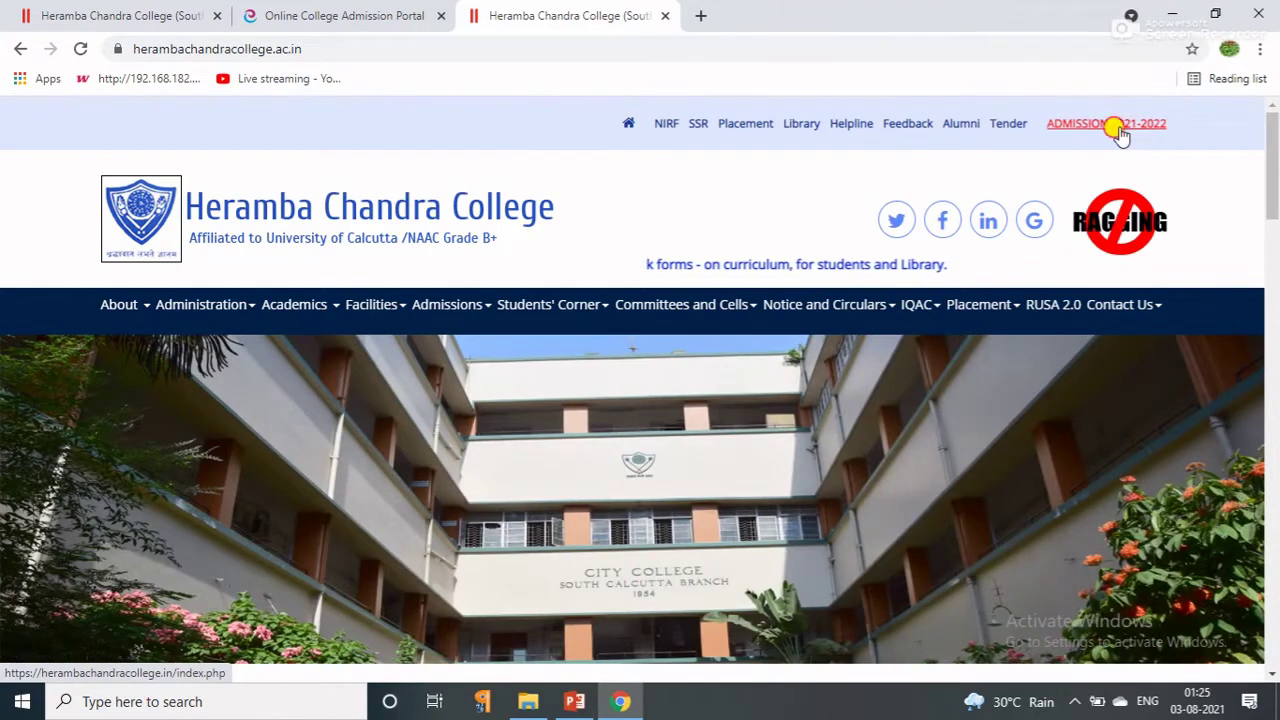
Open the ADMISSION 2021-2022 portal and close the Notification For Applicant popup.
{"action": "left_click", "coordinate": [1118, 127]}
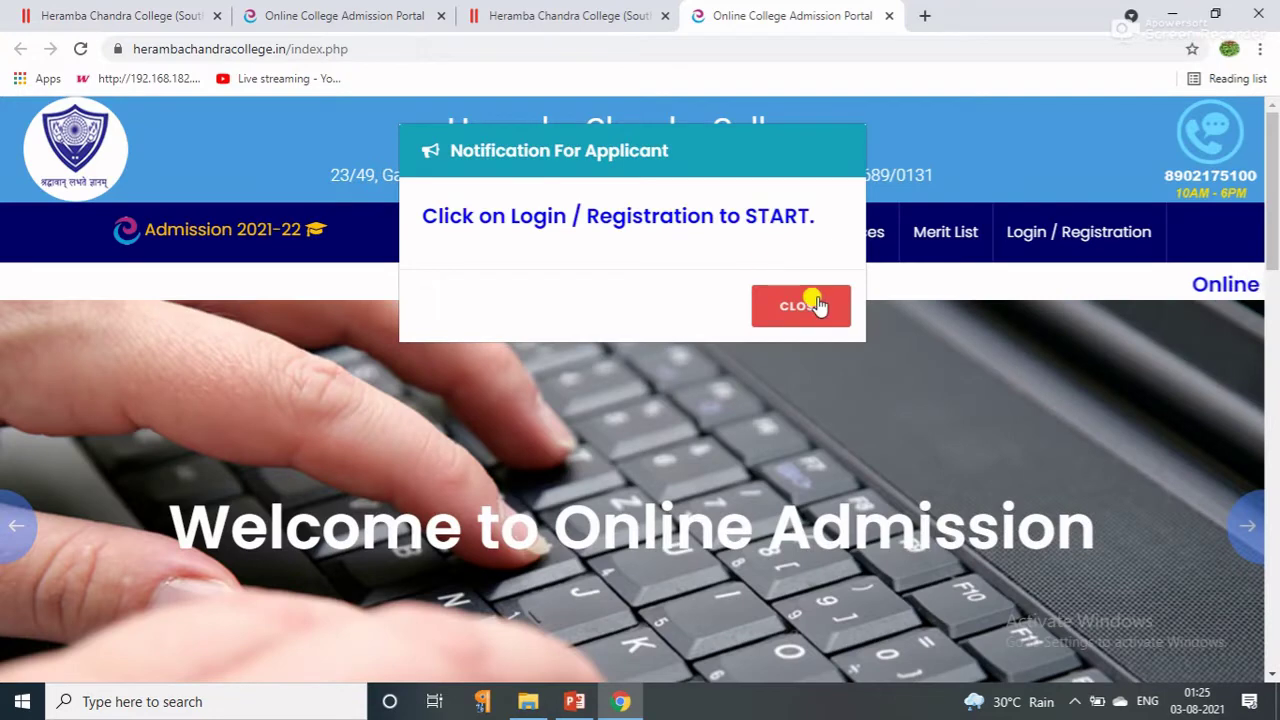
{"action": "left_click", "coordinate": [815, 305]}
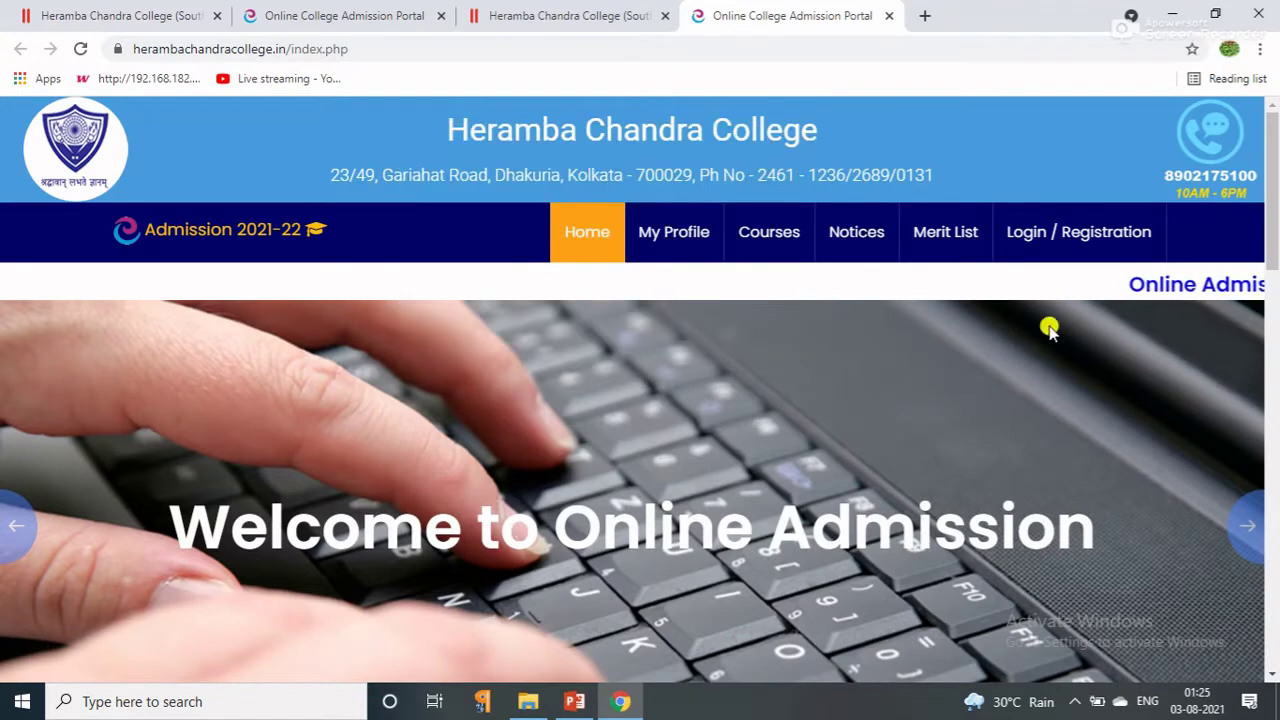
Open the New User sign-up form and enter the applicant's first and last name.
{"action": "left_click", "coordinate": [1040, 252]}
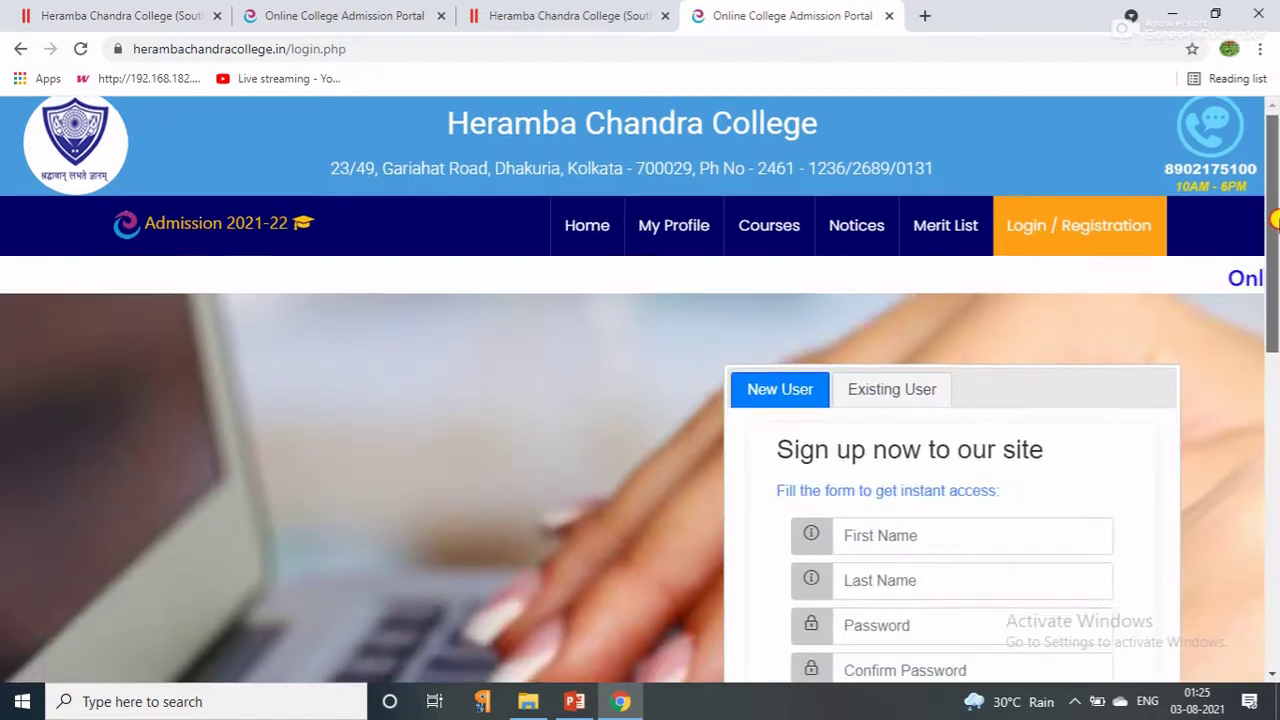
{"action": "scroll", "coordinate": [1260, 283], "scroll_direction": "down", "scroll_amount": 1}
{"action": "left_click", "coordinate": [900, 246]}
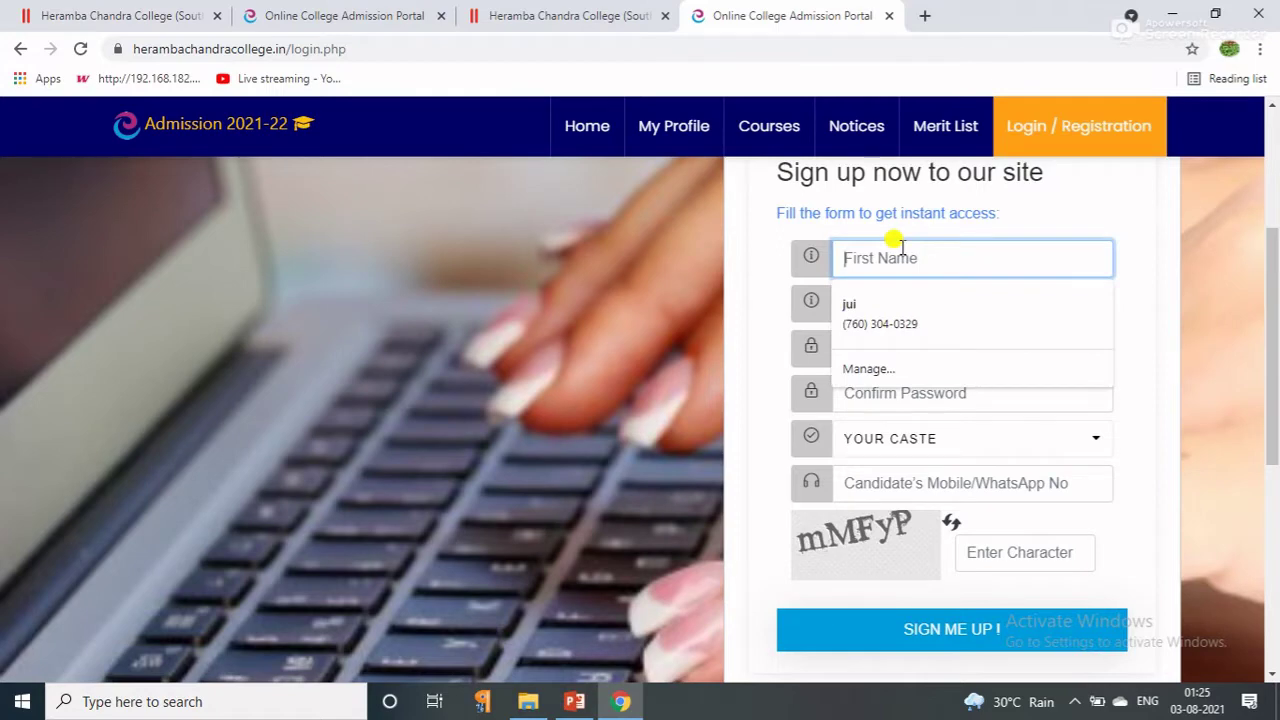
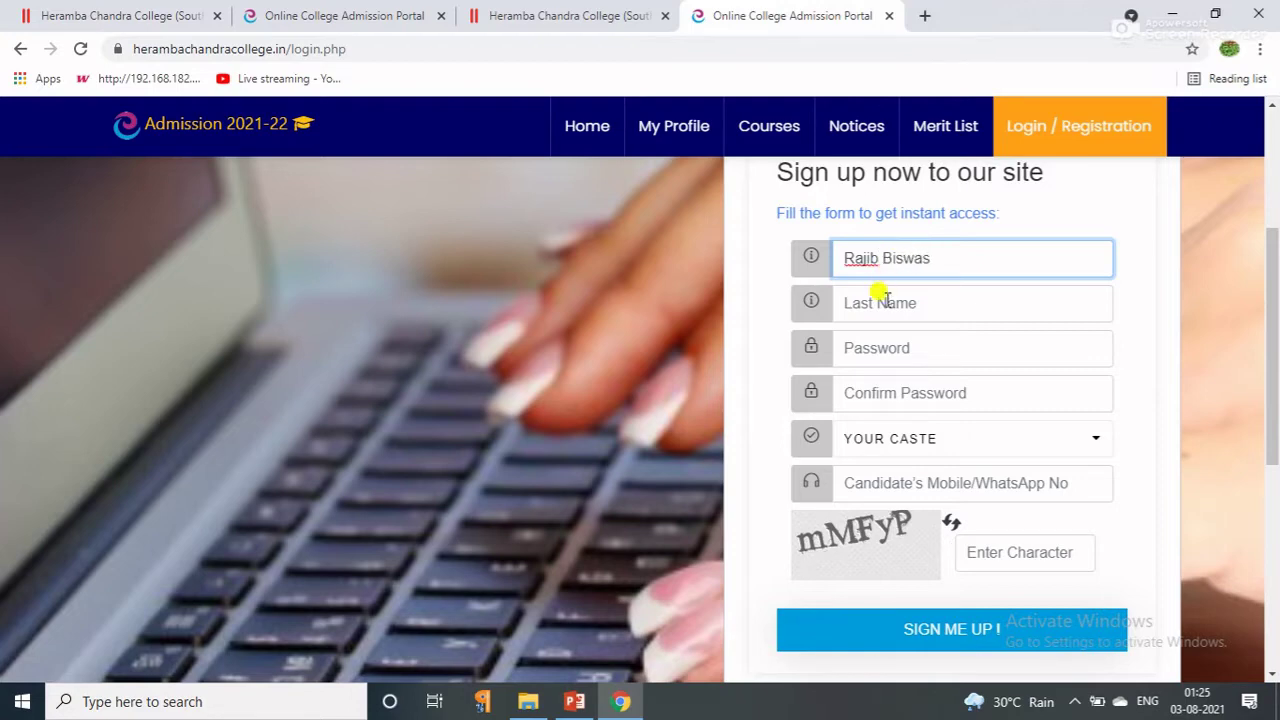
{"action": "left_click_drag", "start_coordinate": [930, 260], "coordinate": [878, 258]}
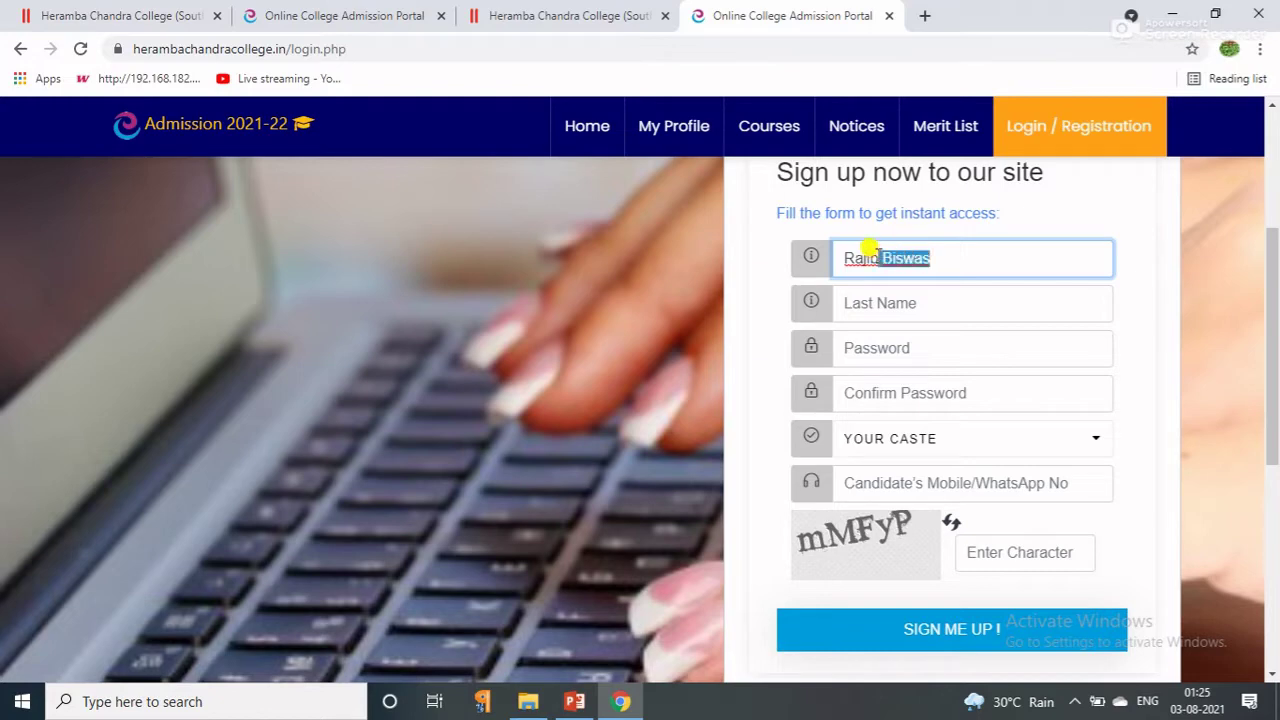
{"action": "key", "text": "BackSpace"}
{"action": "left_click", "coordinate": [870, 301]}
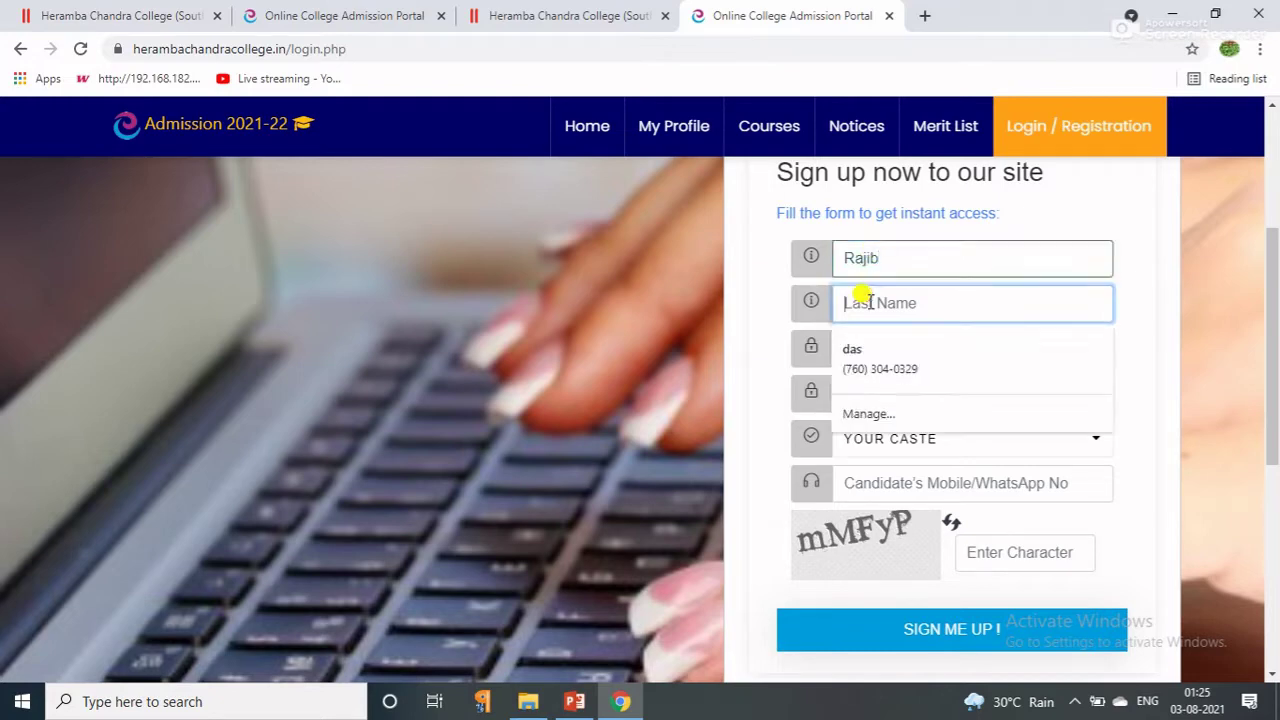
{"action": "type", "text": "Biswas"}
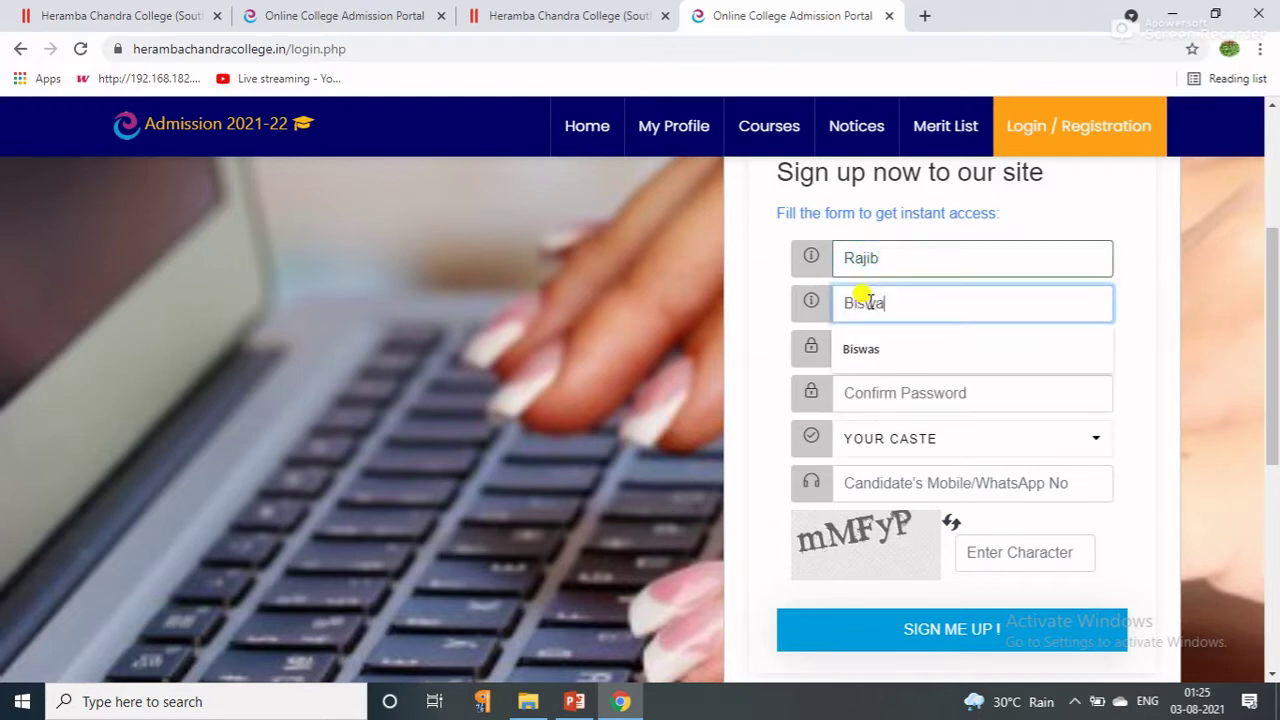
Enter the account password and its confirmation.
{"action": "left_click", "coordinate": [868, 357]}
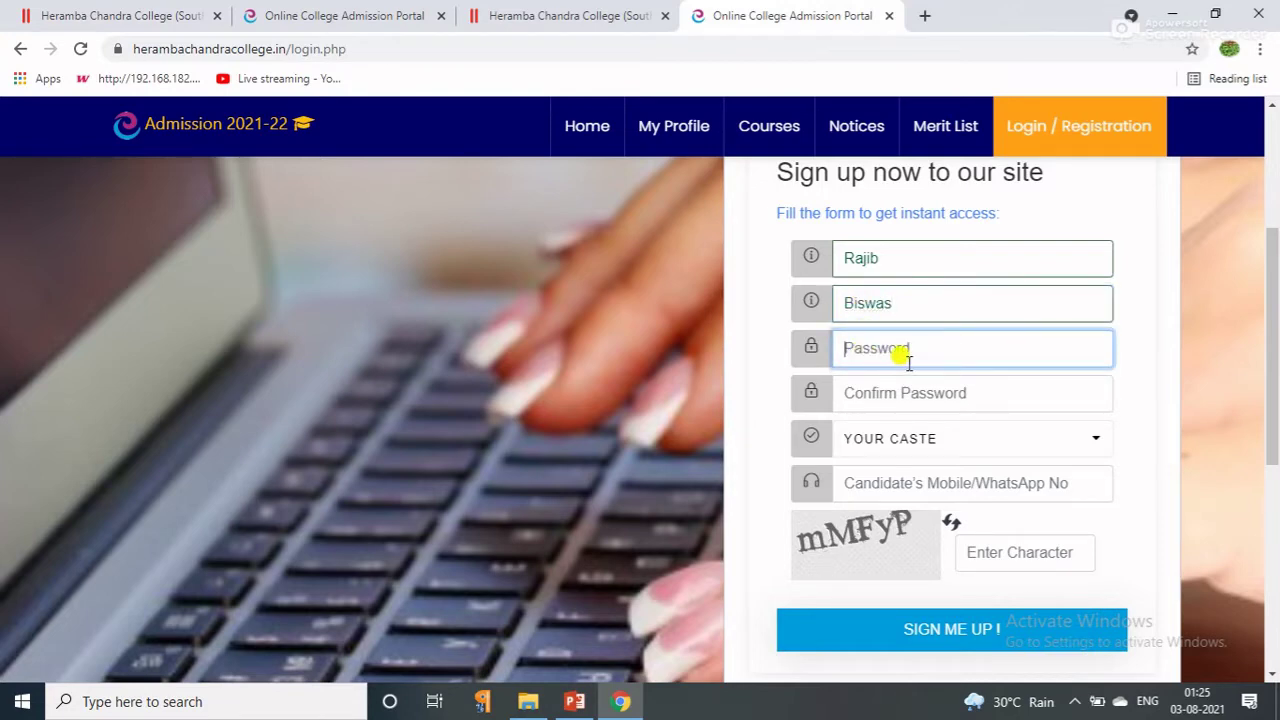
{"action": "type", "text": "a"}
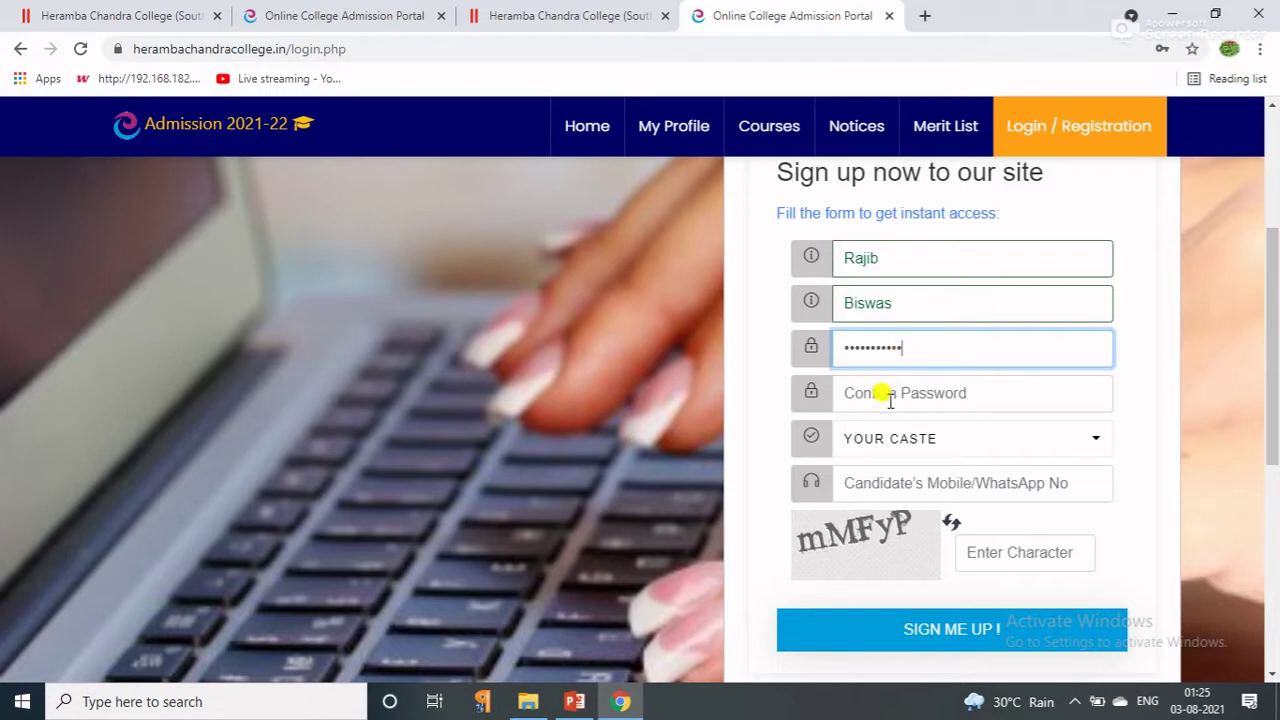
{"action": "left_click", "coordinate": [886, 392]}
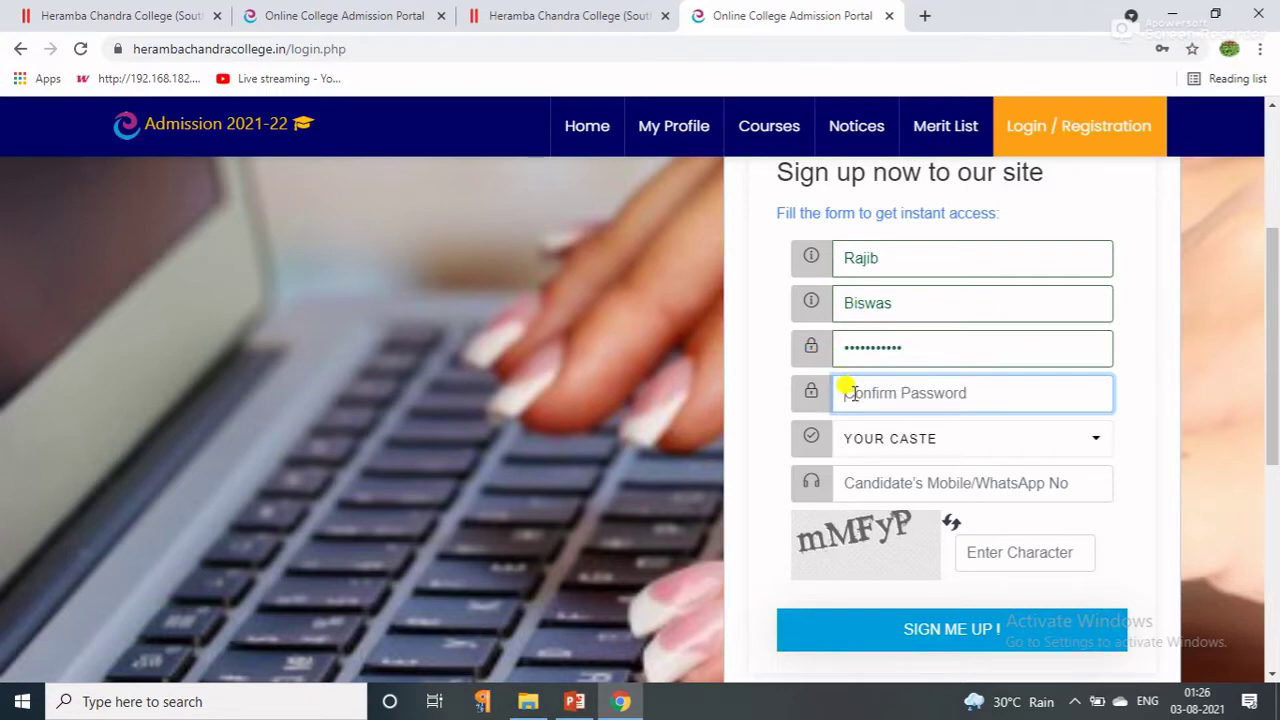
{"action": "type", "text": "R"}
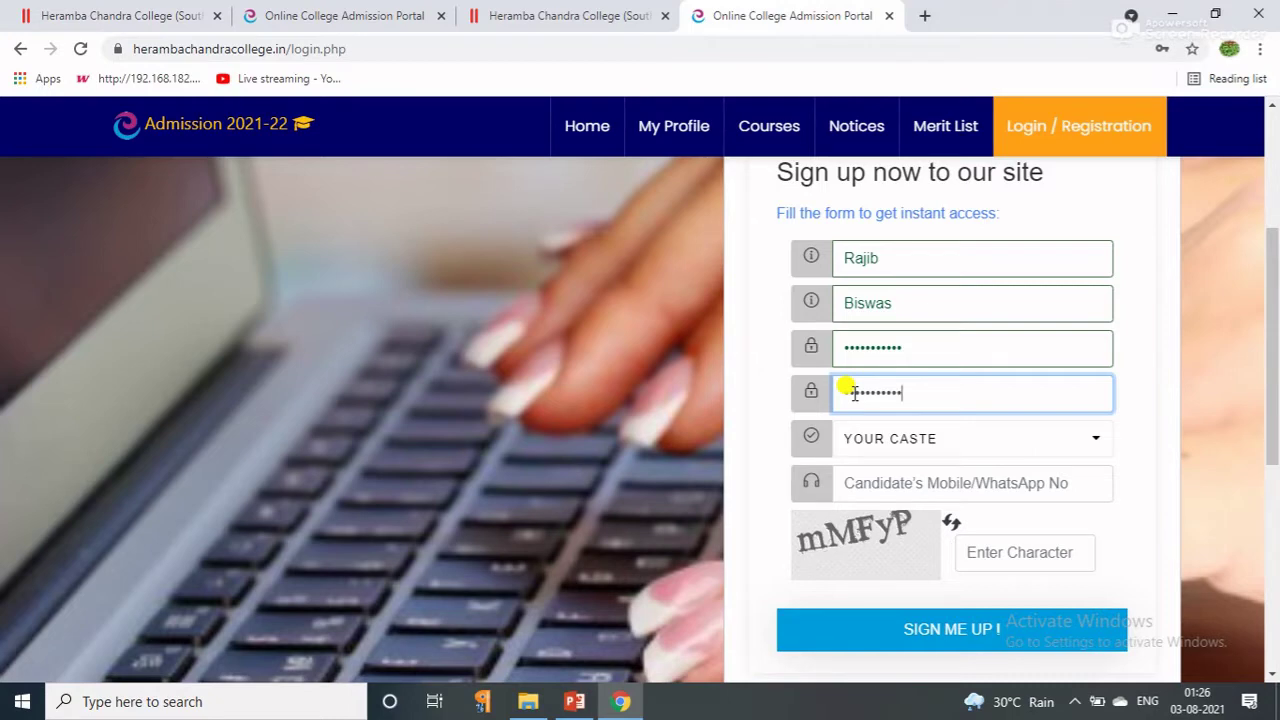
Choose GENERAL caste, fill in the applicant's mobile number, and enter the captcha characters.
{"action": "left_click", "coordinate": [846, 438]}
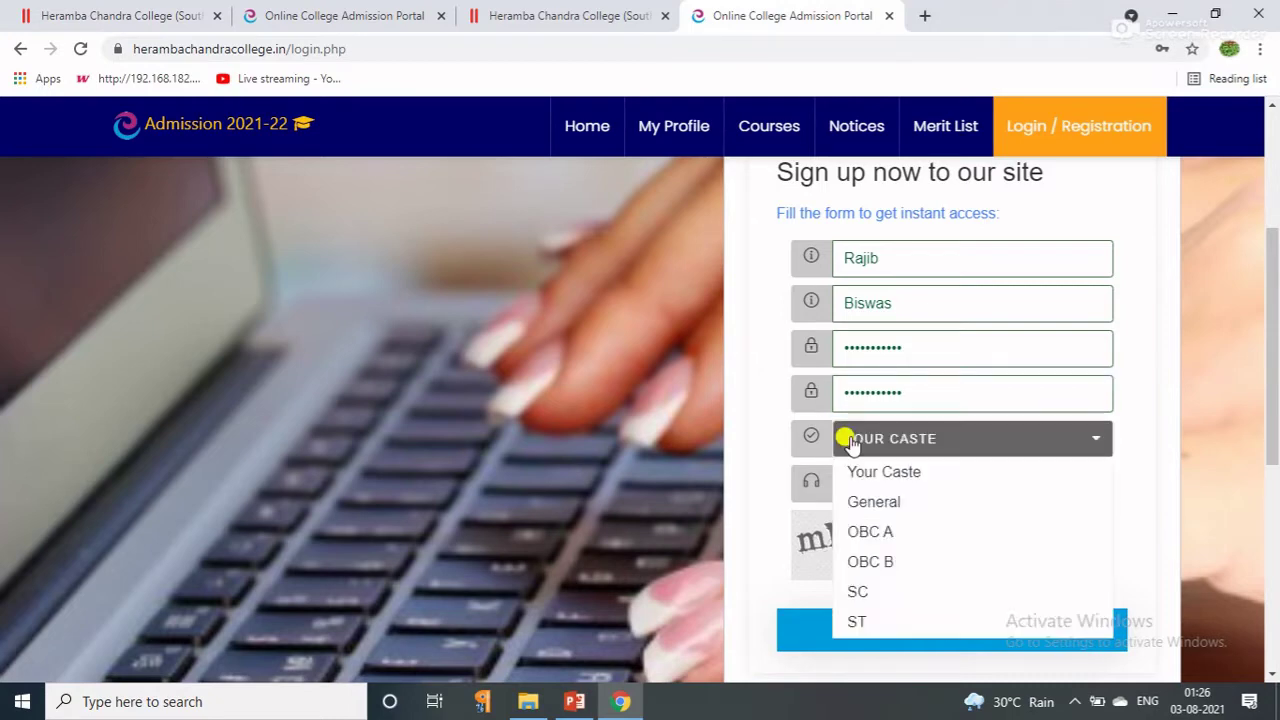
{"action": "left_click", "coordinate": [866, 503]}
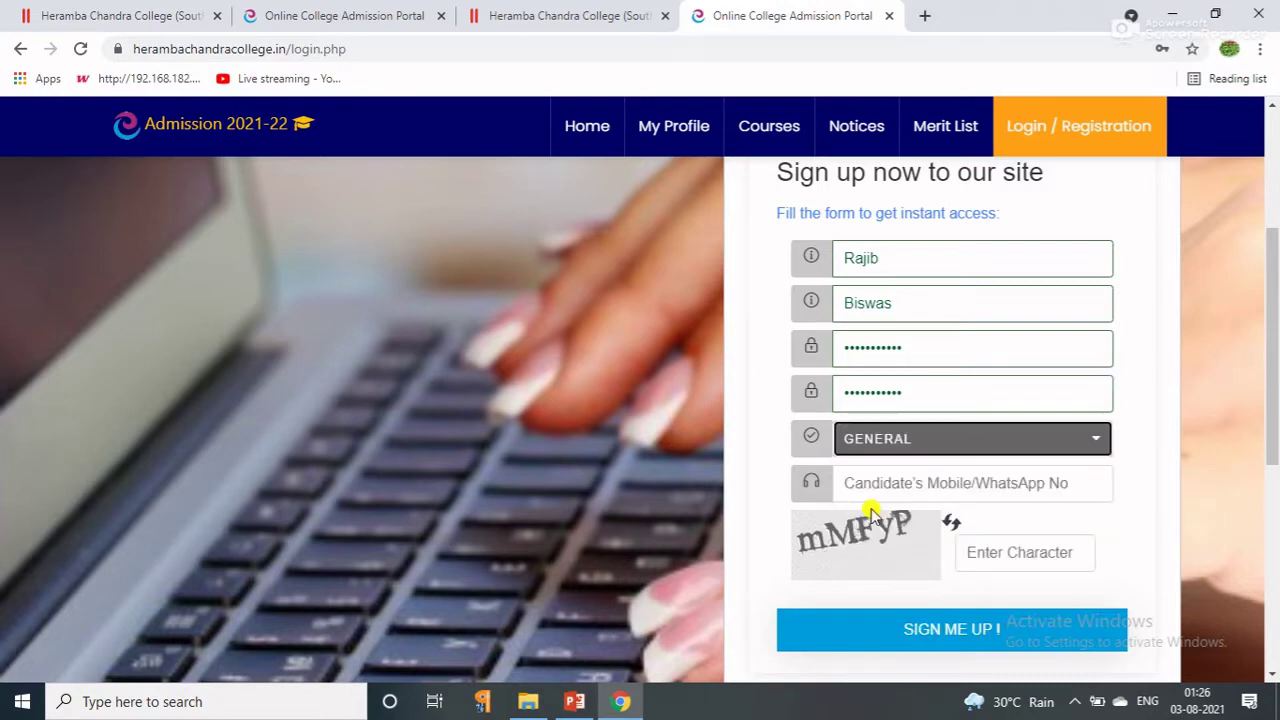
{"action": "left_click", "coordinate": [848, 485]}
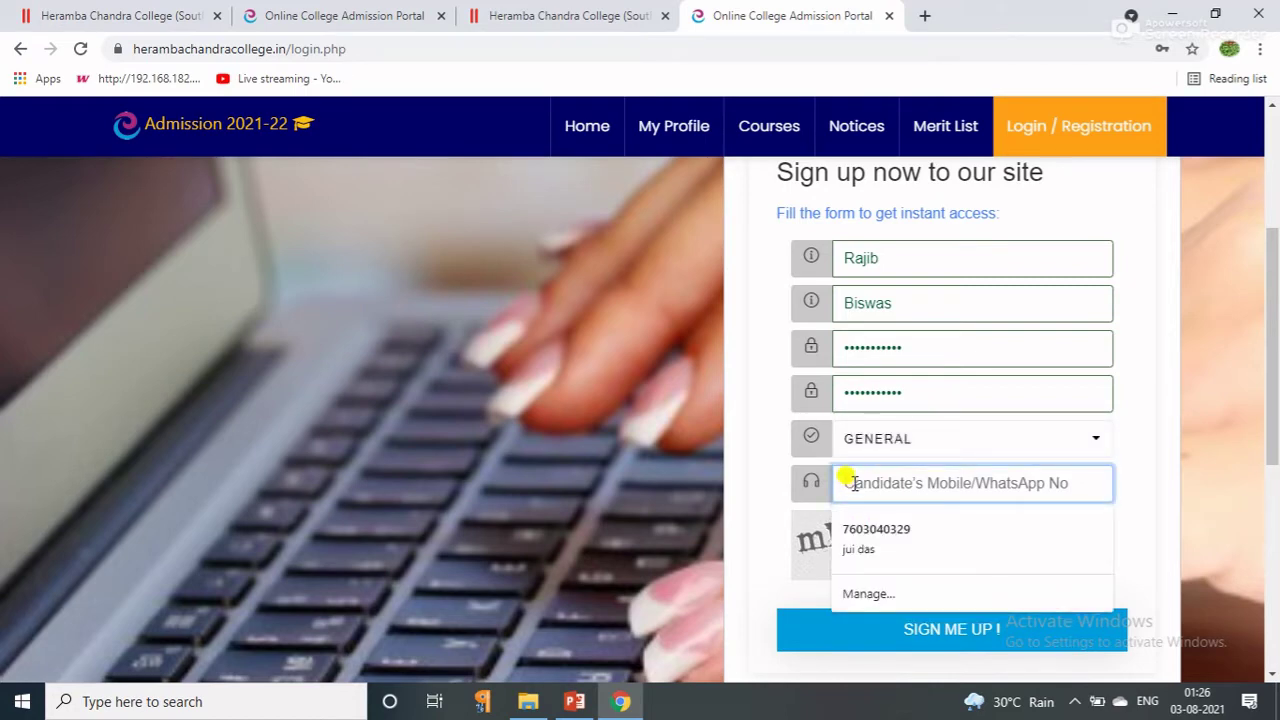
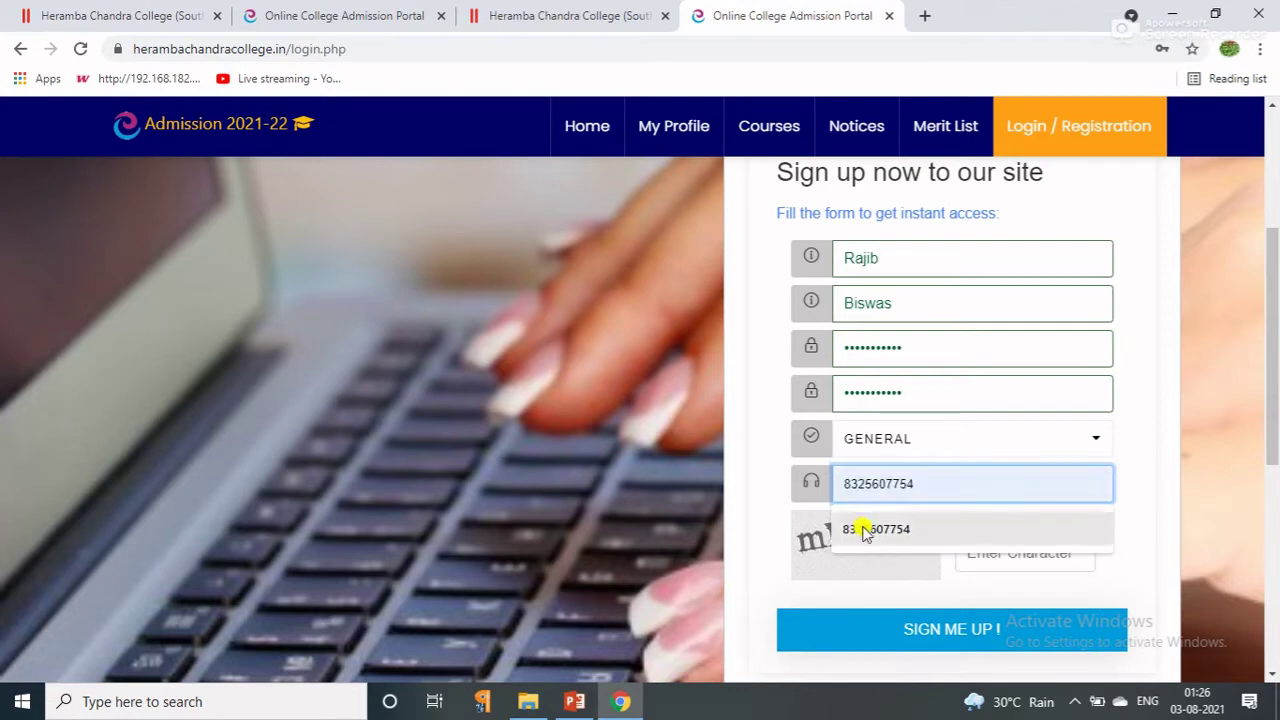
{"action": "left_click", "coordinate": [865, 531]}
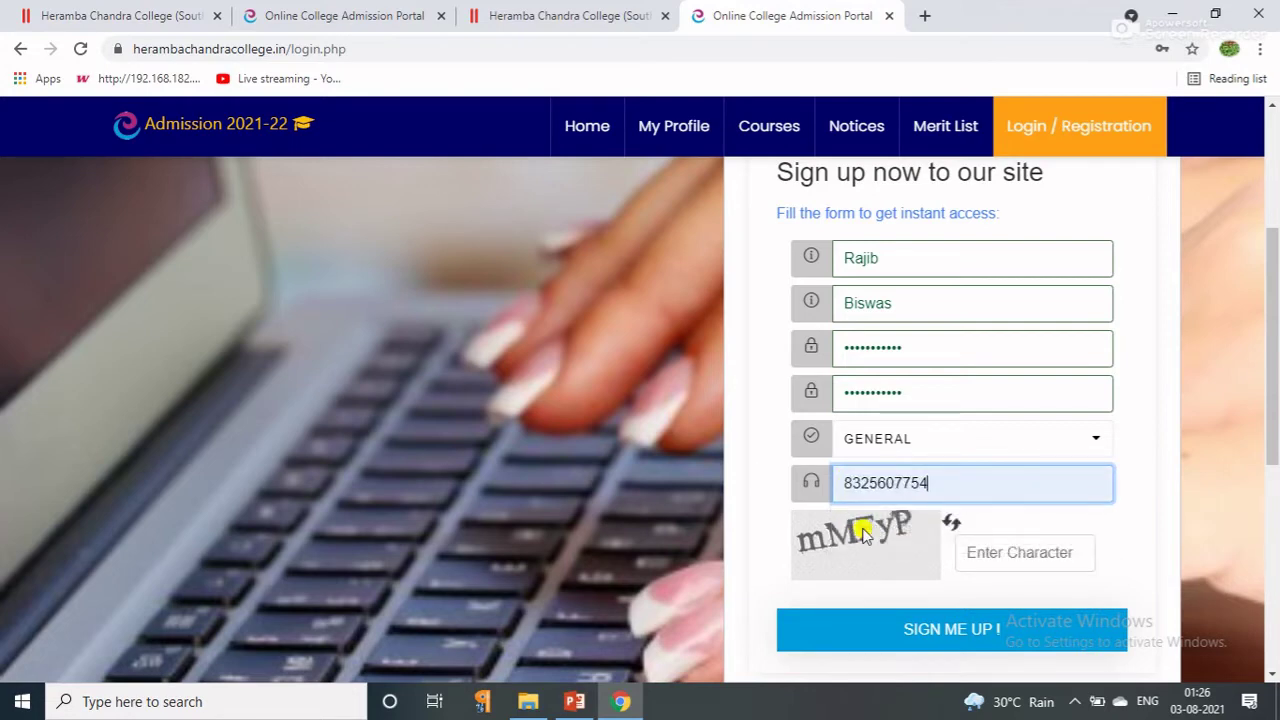
{"action": "left_click", "coordinate": [970, 547]}
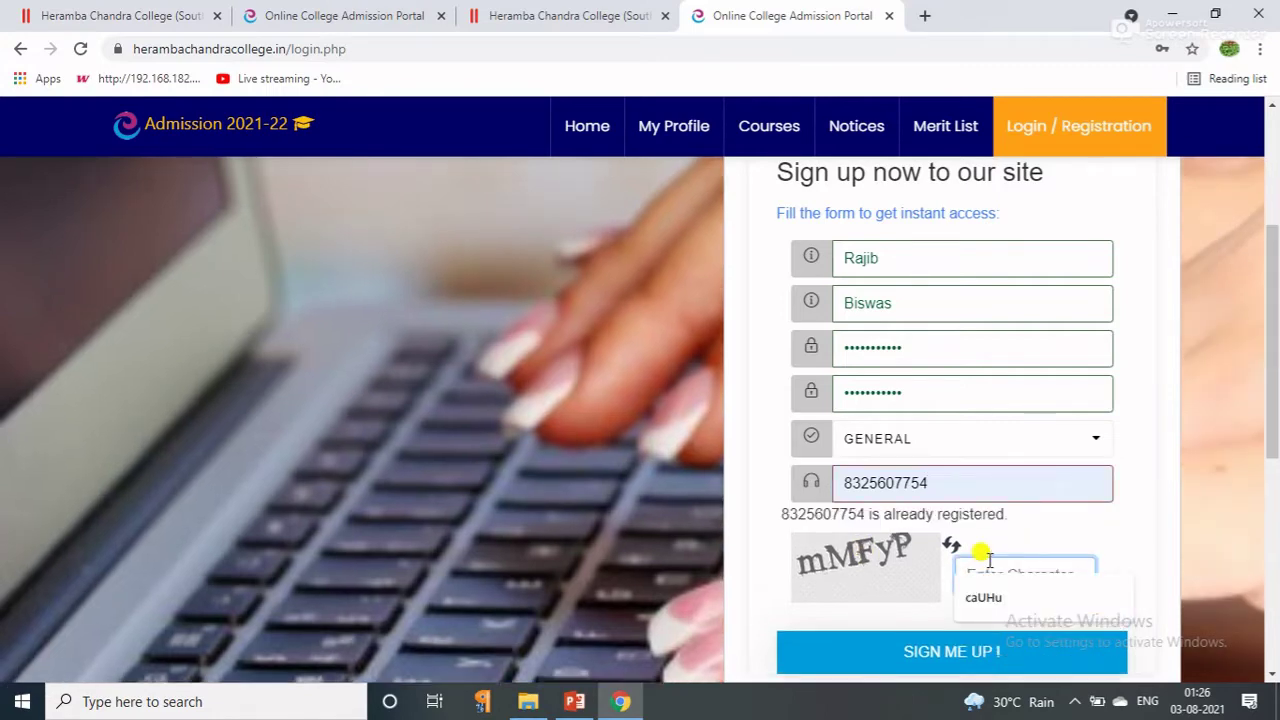
{"action": "type", "text": "m"}
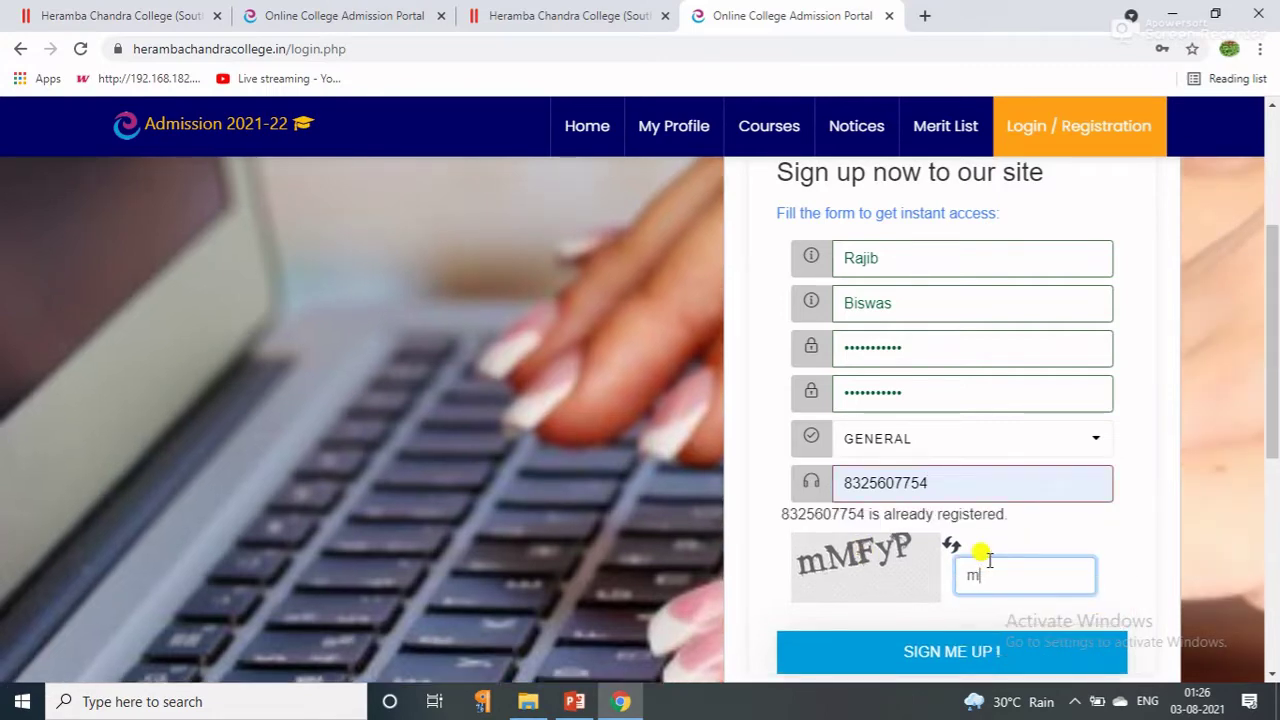
{"action": "type", "text": "MFyp"}
Sign up, then save West Bengal State Council of Vocational Education and Training as the board.
{"action": "left_click", "coordinate": [847, 652]}
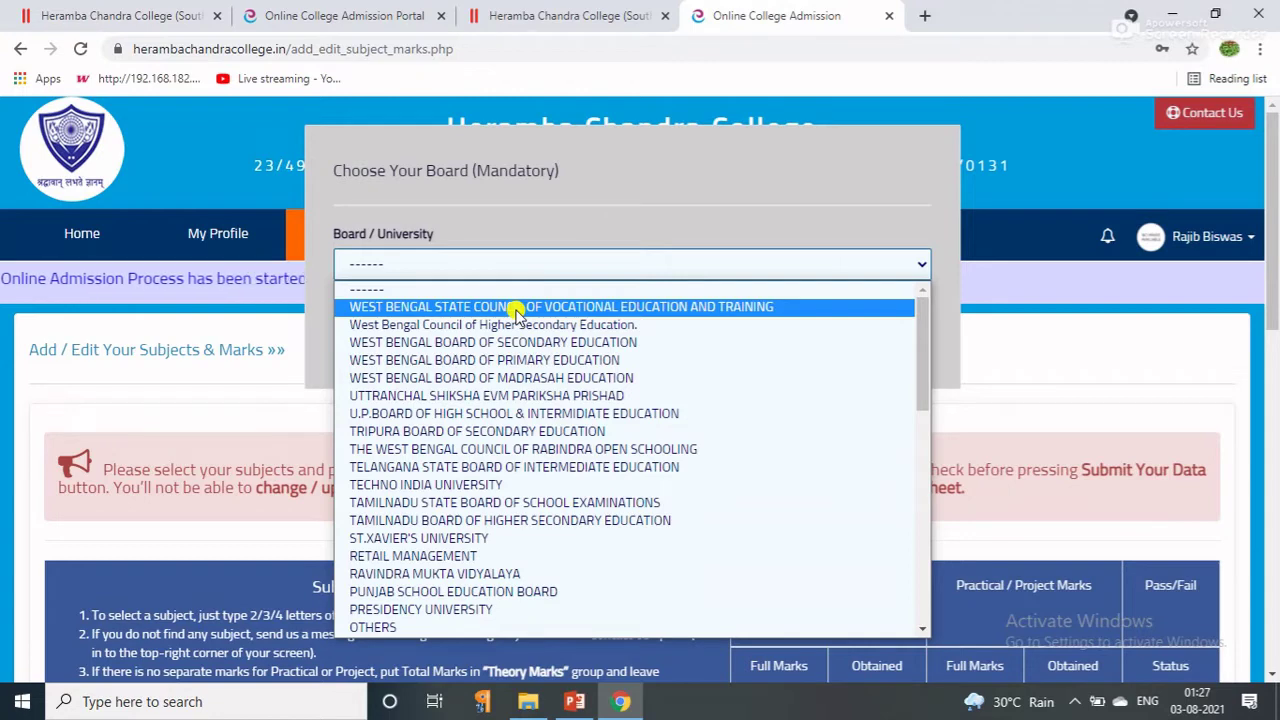
{"action": "left_click", "coordinate": [517, 307]}
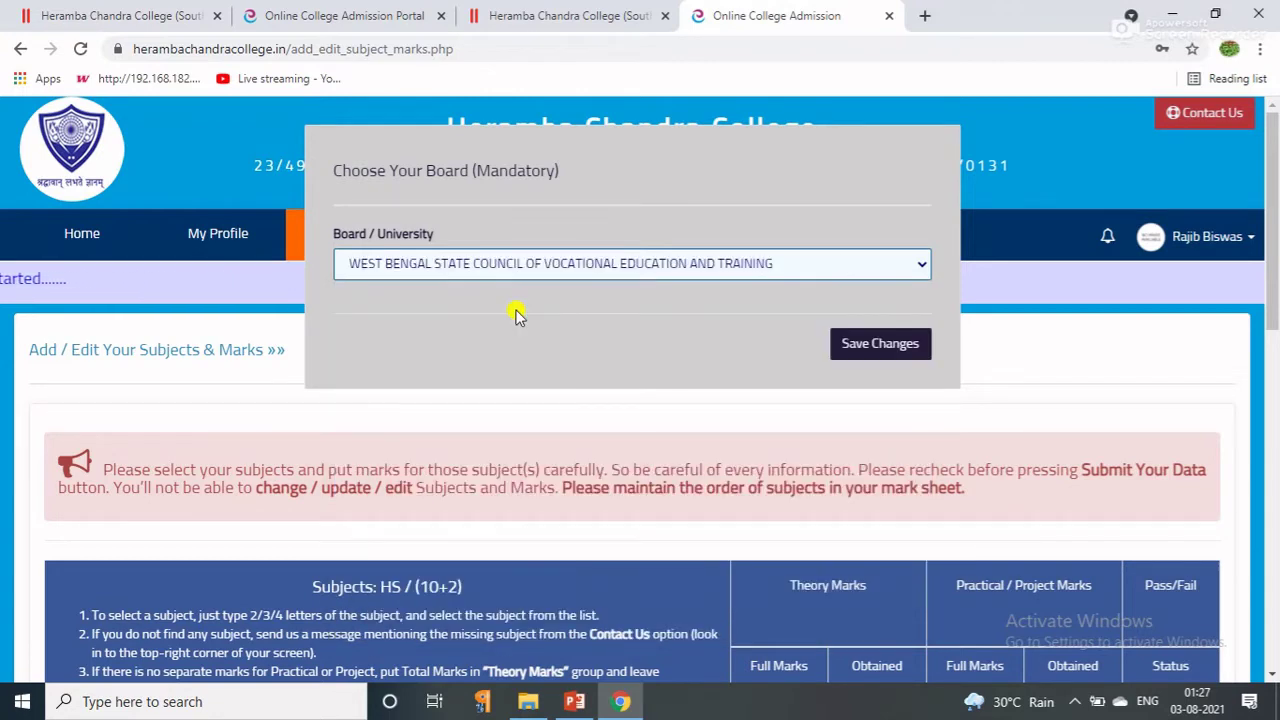
{"action": "left_click", "coordinate": [859, 346]}
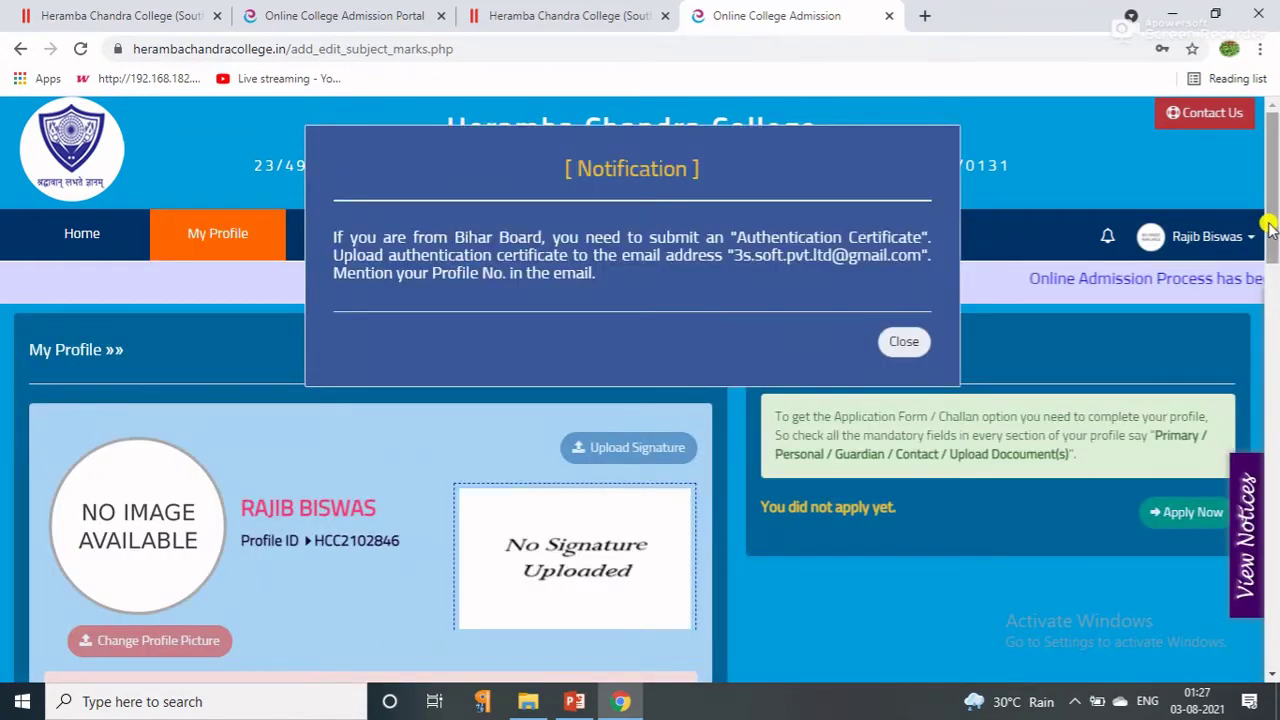
Close the Bihar Board notification and open Primary Info under Academic Details.
{"action": "scroll", "coordinate": [489, 425], "scroll_direction": "down", "scroll_amount": 2}
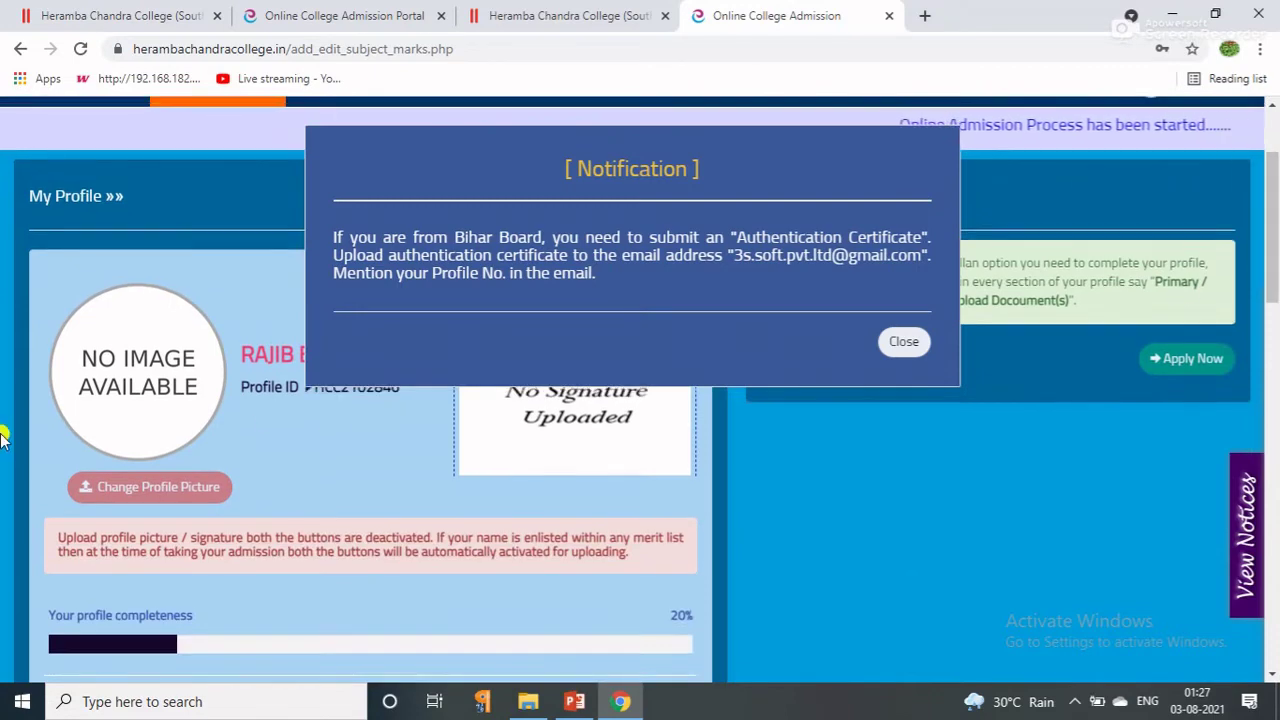
{"action": "left_click", "coordinate": [905, 343]}
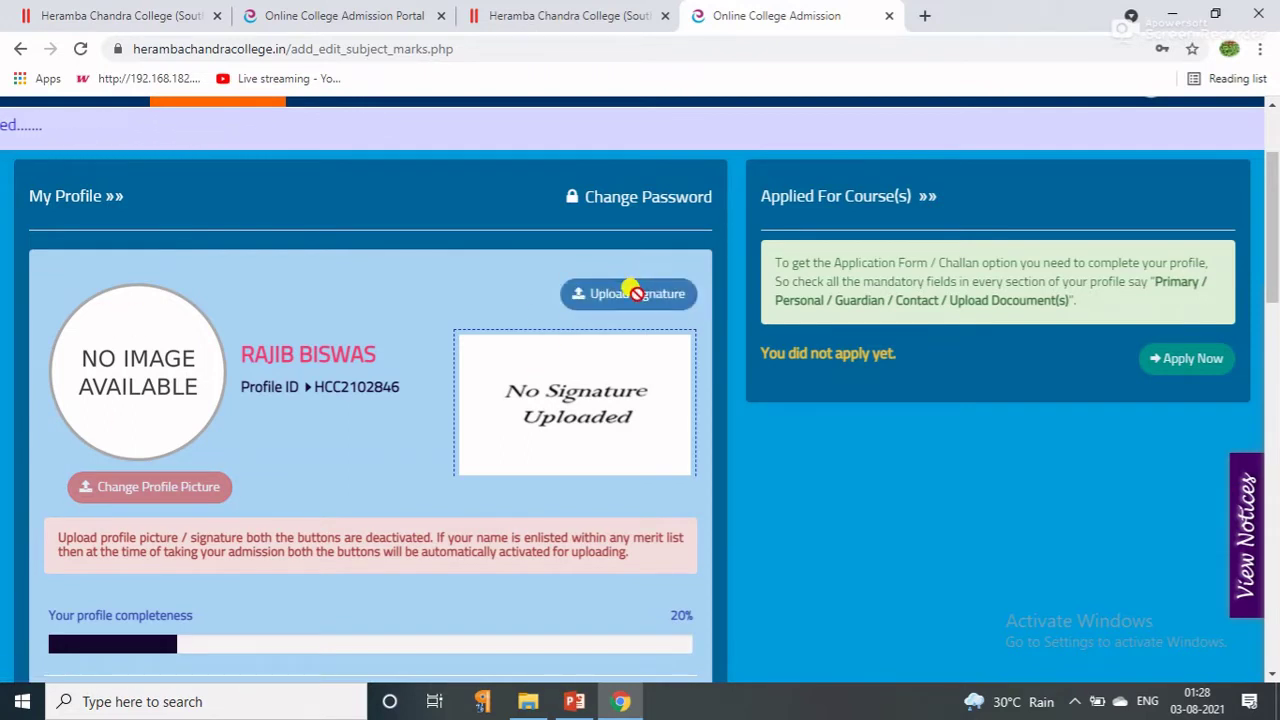
{"action": "left_click_drag", "start_coordinate": [1274, 285], "coordinate": [1272, 380]}
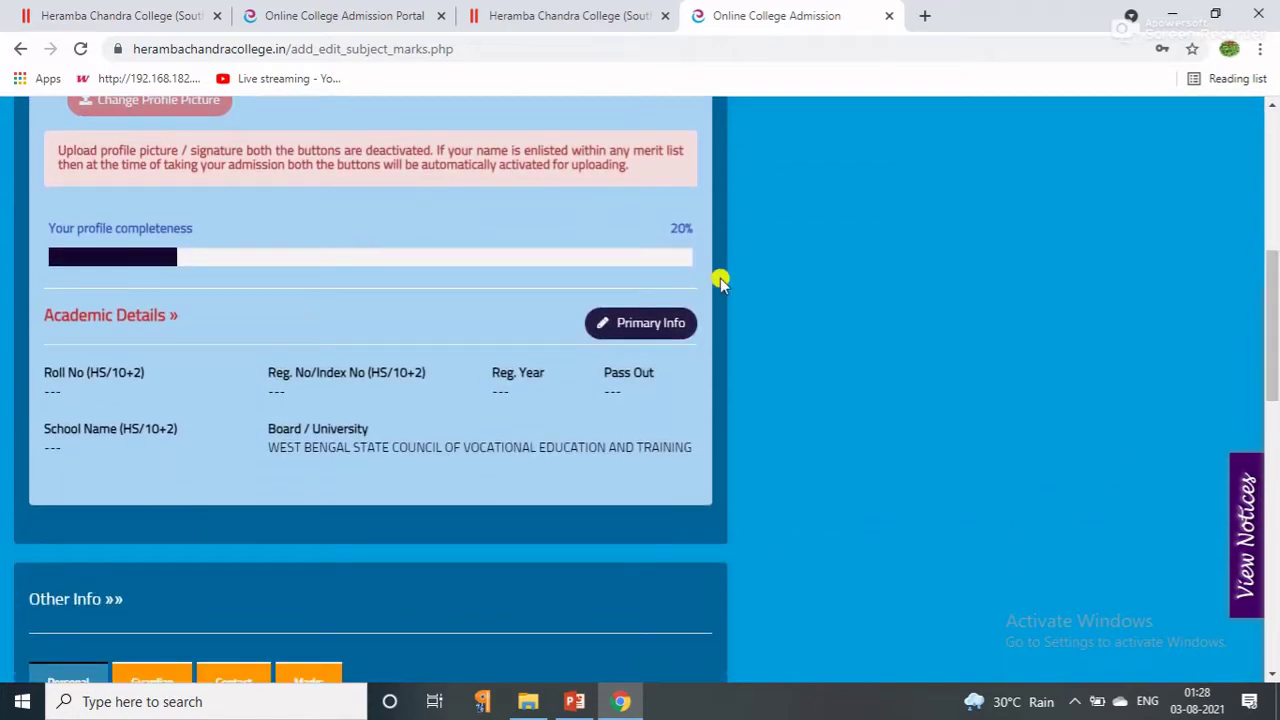
{"action": "left_click", "coordinate": [617, 325]}
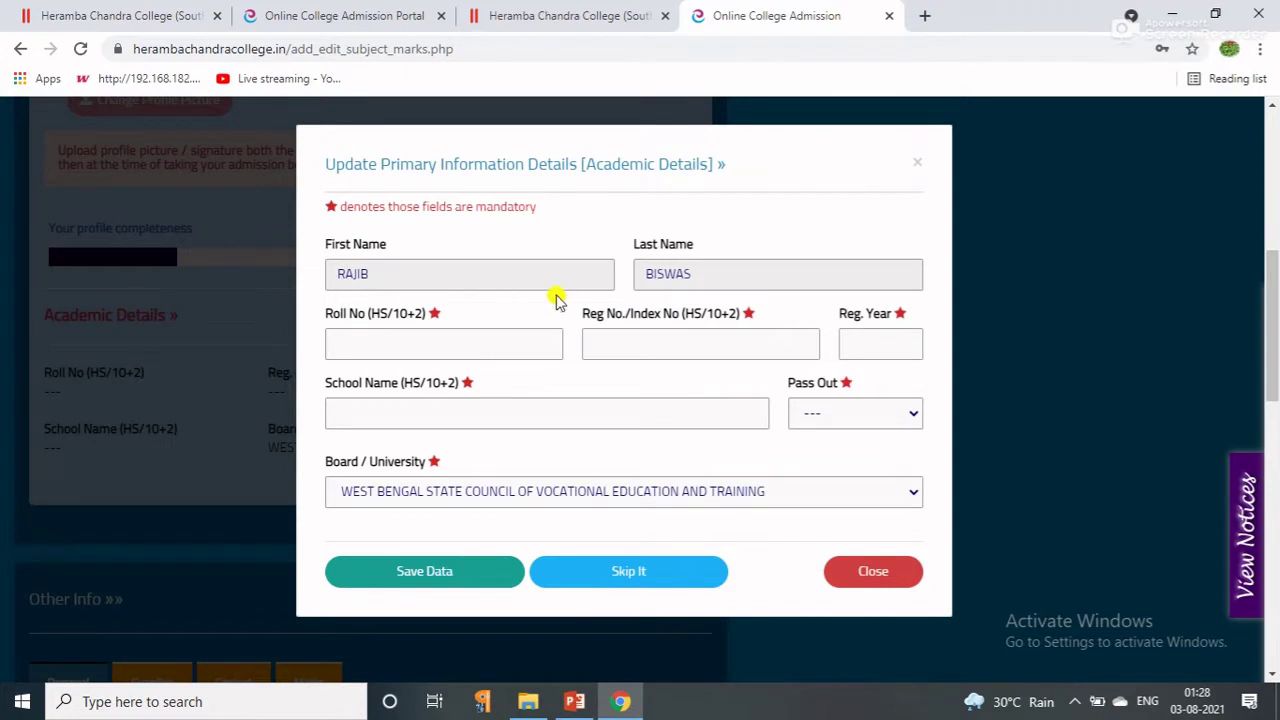
Enter the roll number, registration number and registration year 2020.
{"action": "left_click", "coordinate": [362, 348]}
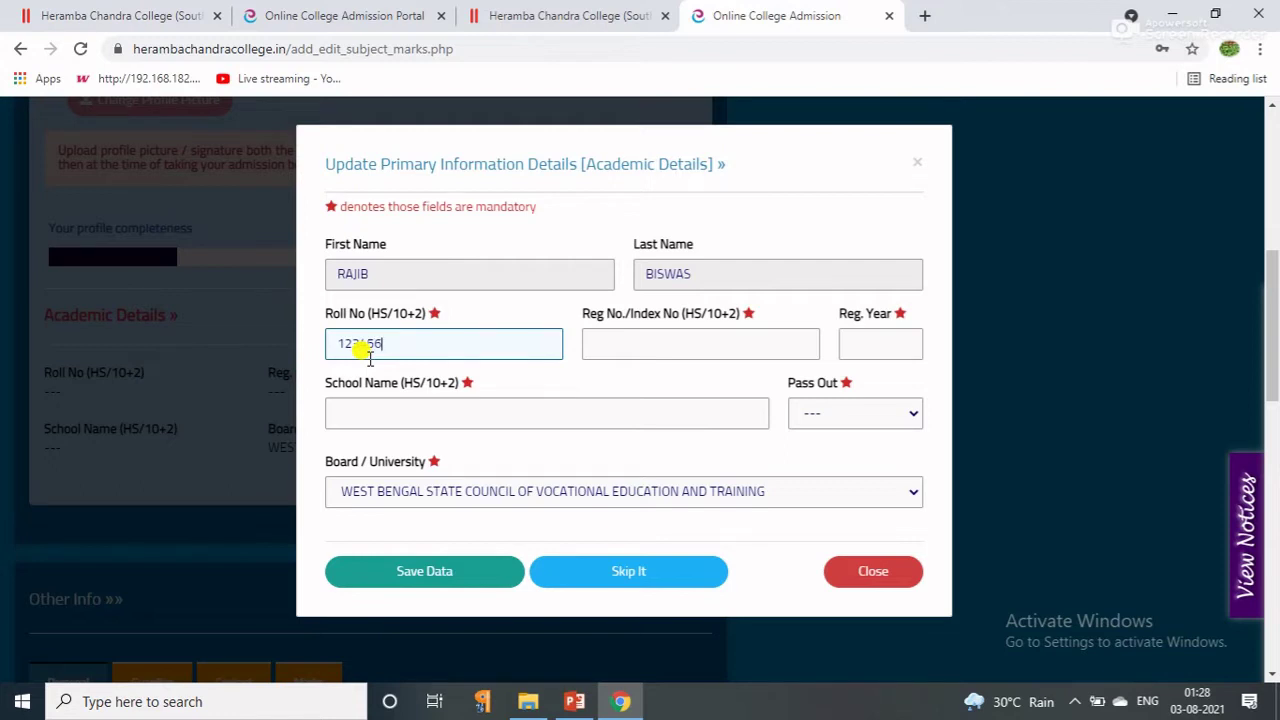
{"action": "left_click", "coordinate": [601, 340]}
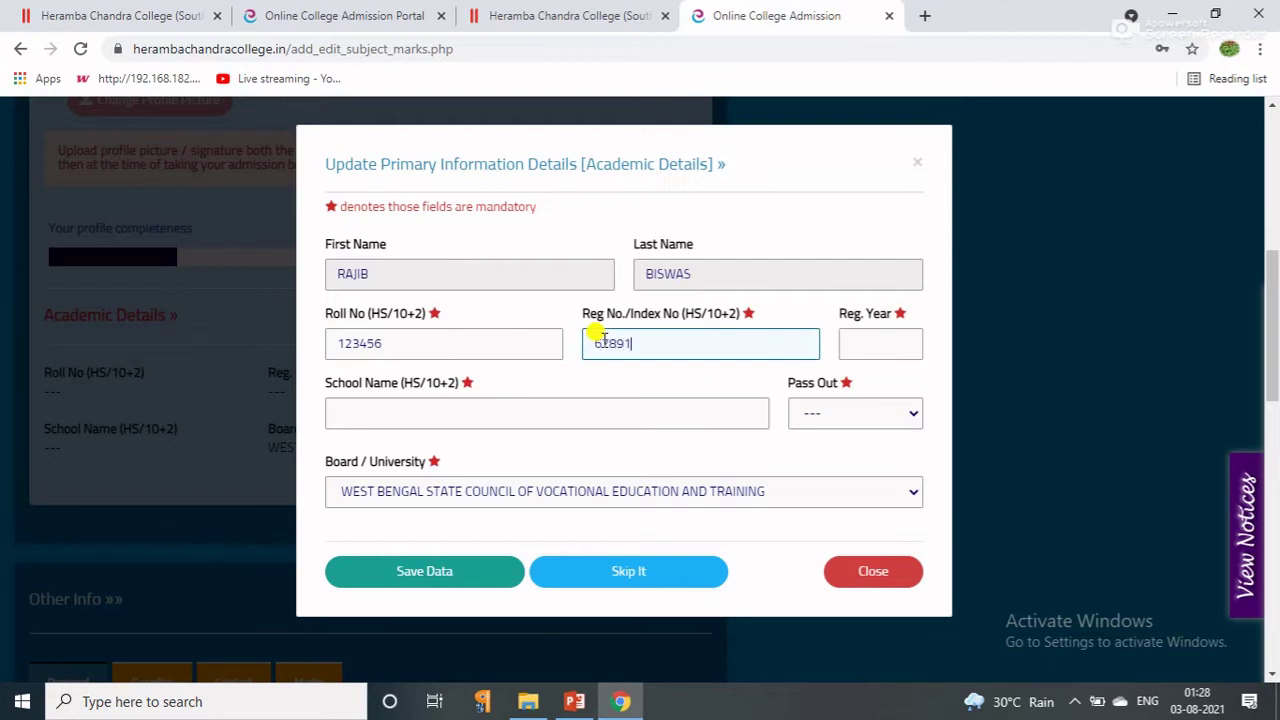
{"action": "left_click", "coordinate": [850, 341]}
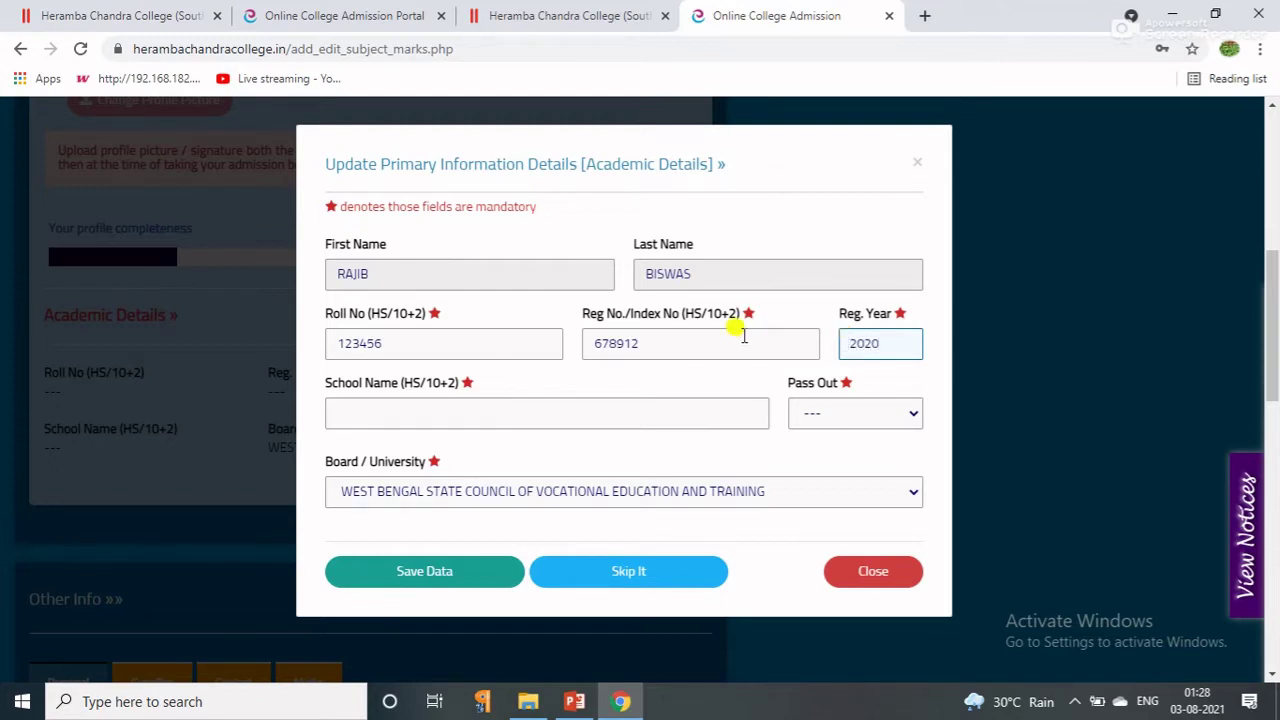
Choose Albany Hall Public School, pass-out 2021, West Bengal Council of Higher Secondary Education, then save.
{"action": "left_click", "coordinate": [451, 411]}
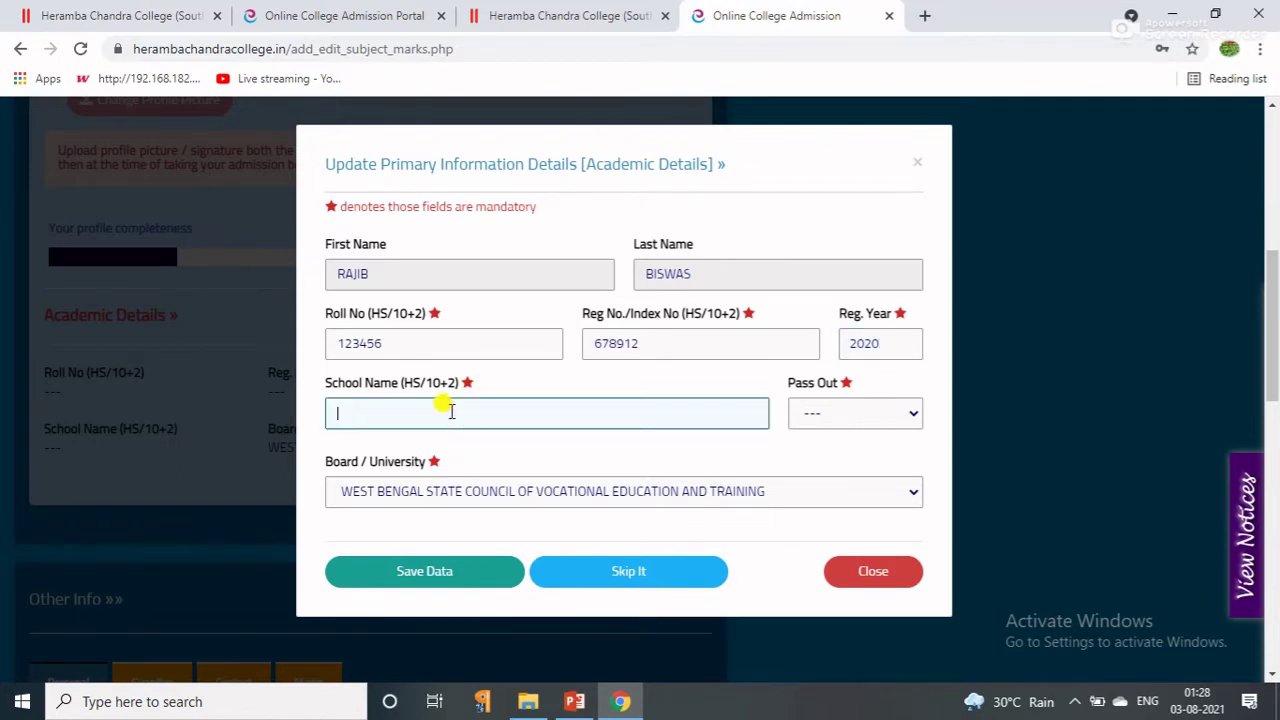
{"action": "type", "text": "a"}
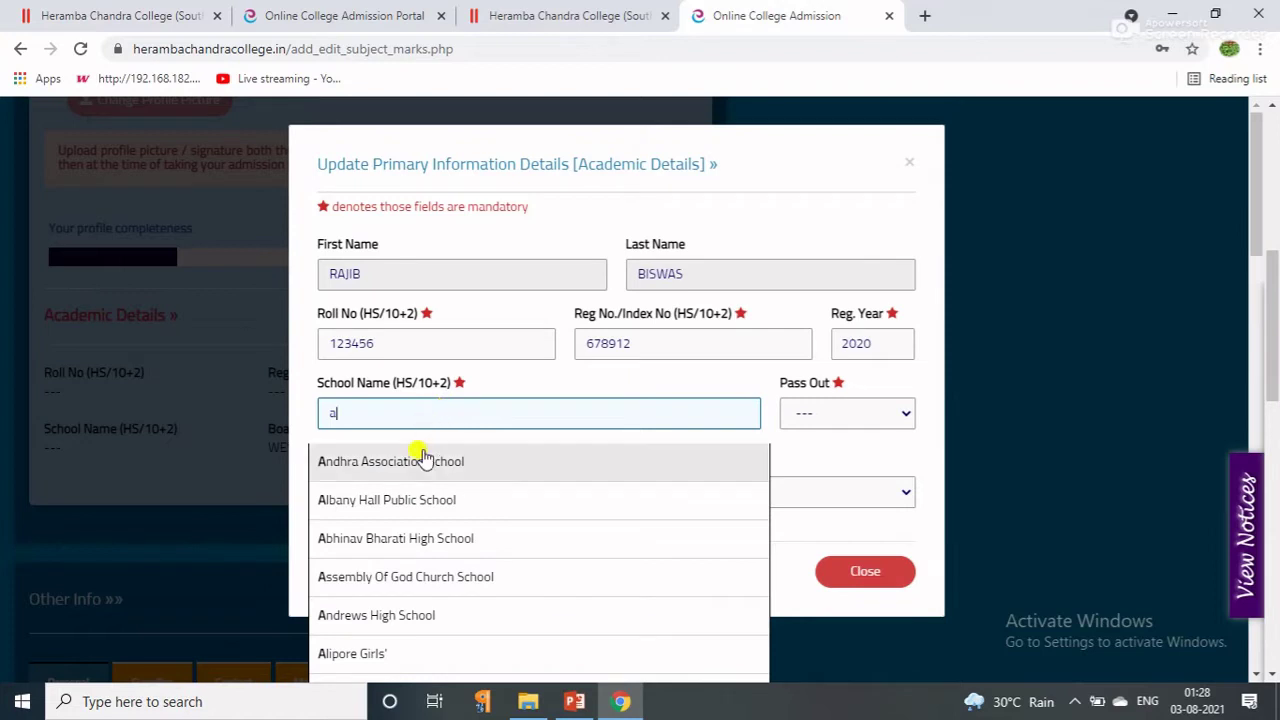
{"action": "left_click", "coordinate": [416, 503]}
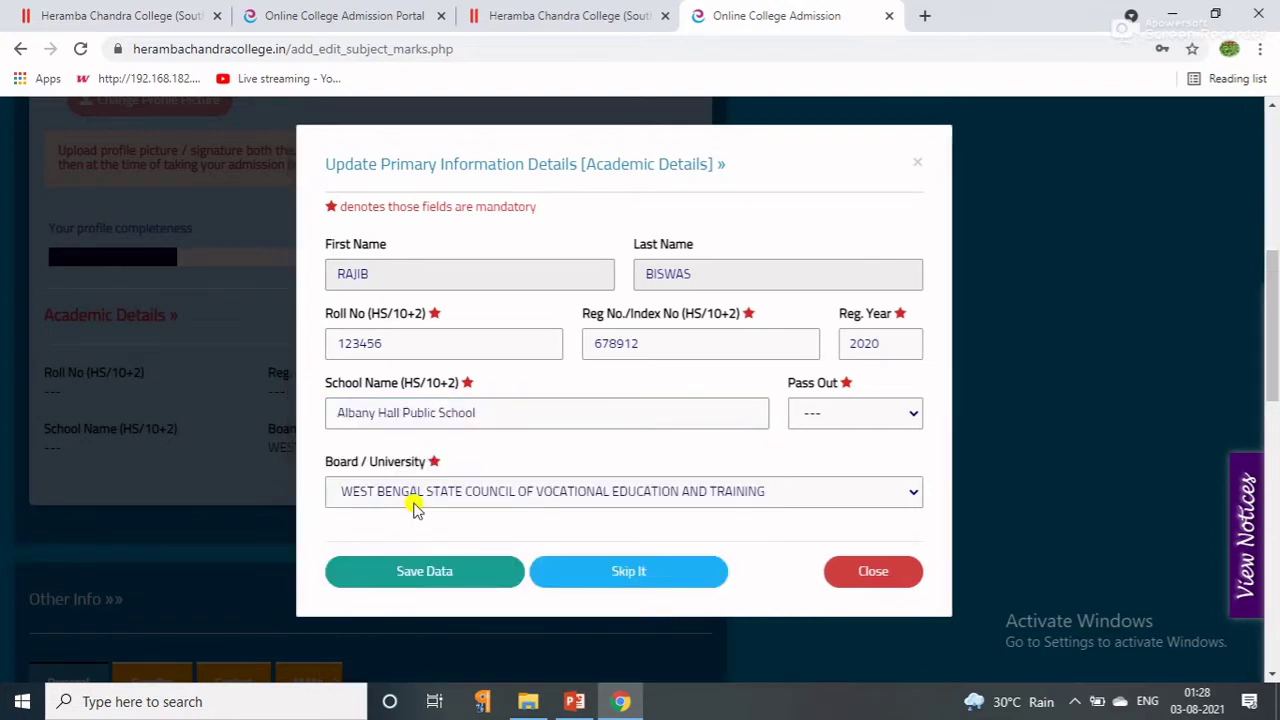
{"action": "left_click", "coordinate": [876, 412]}
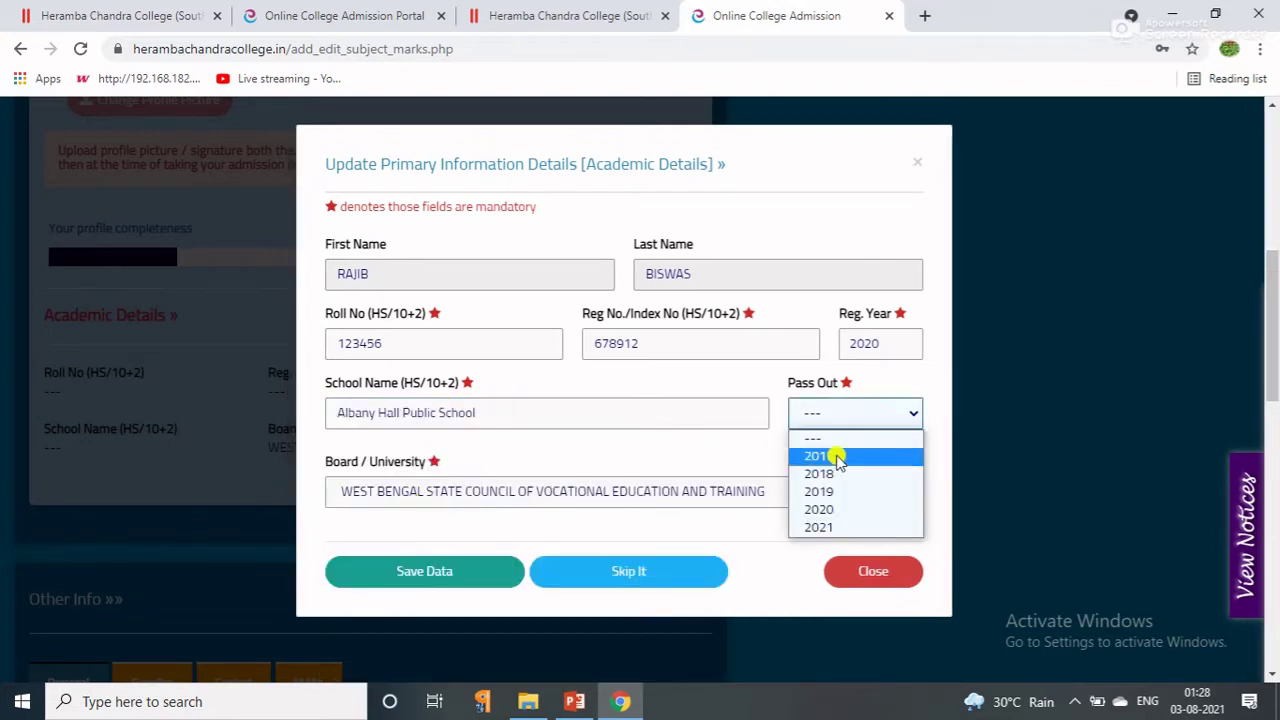
{"action": "left_click", "coordinate": [824, 528]}
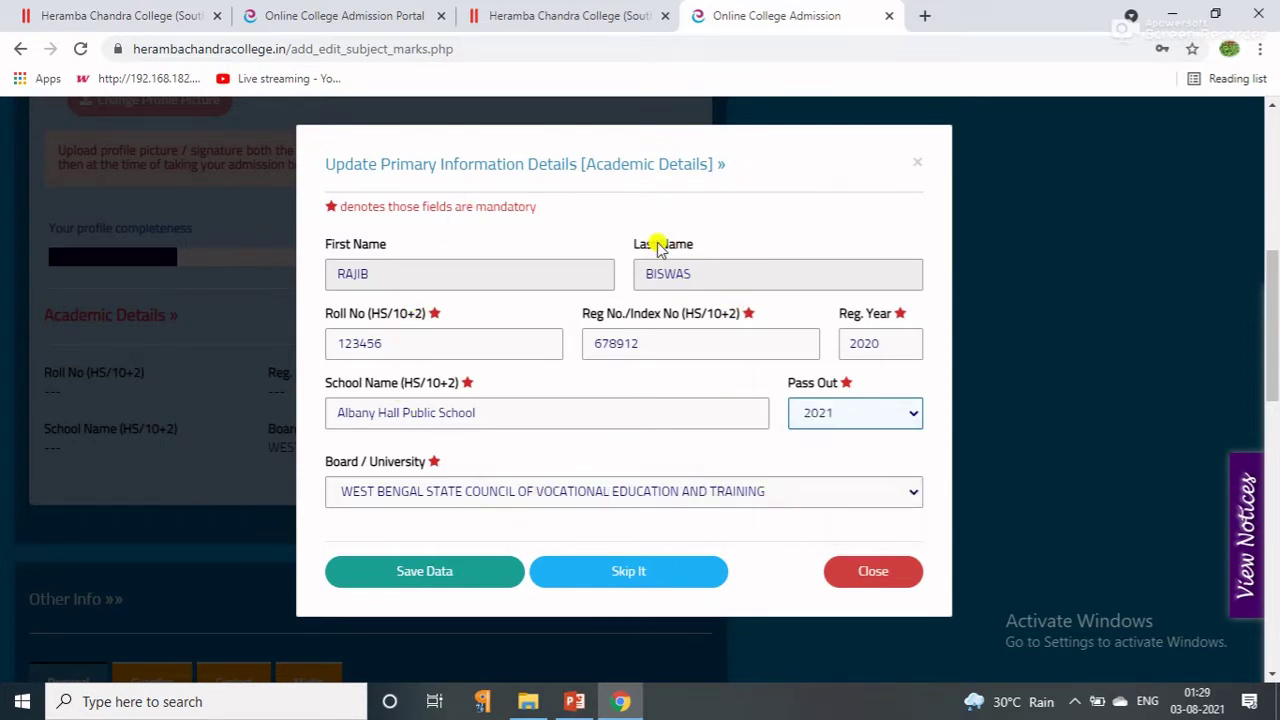
{"action": "left_click", "coordinate": [808, 488]}
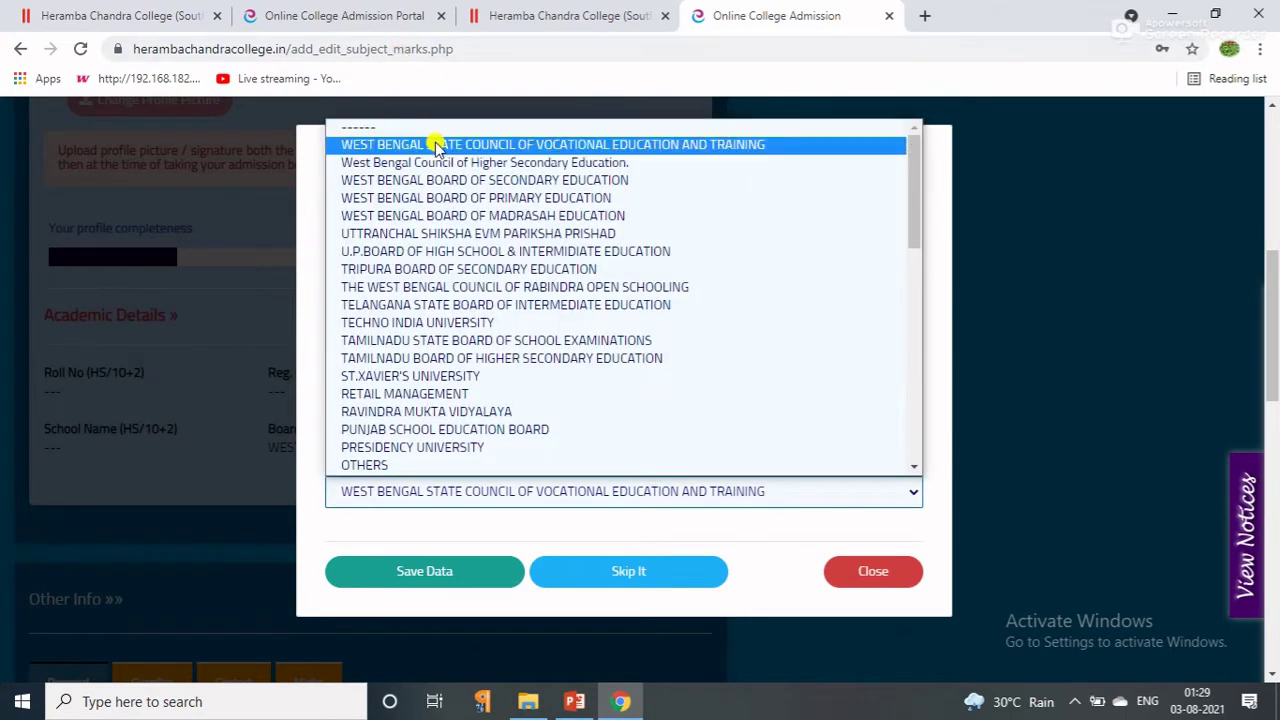
{"action": "left_click", "coordinate": [430, 162]}
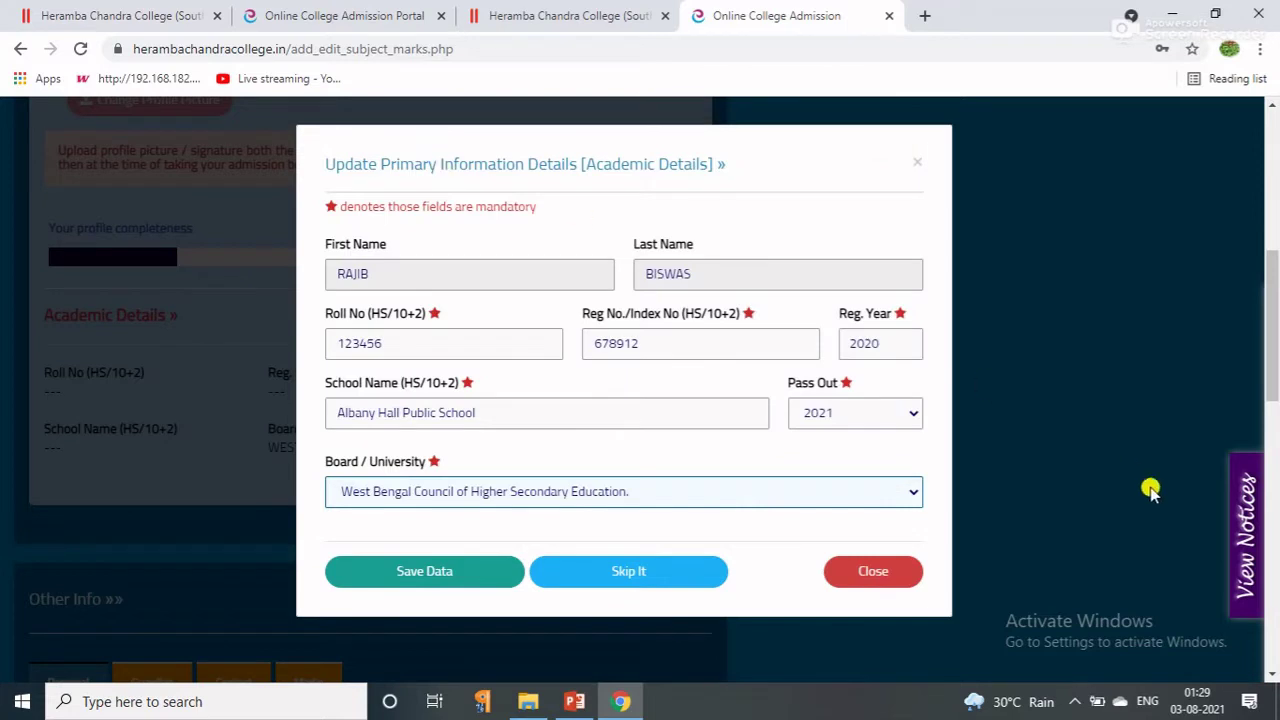
{"action": "left_click", "coordinate": [426, 580]}
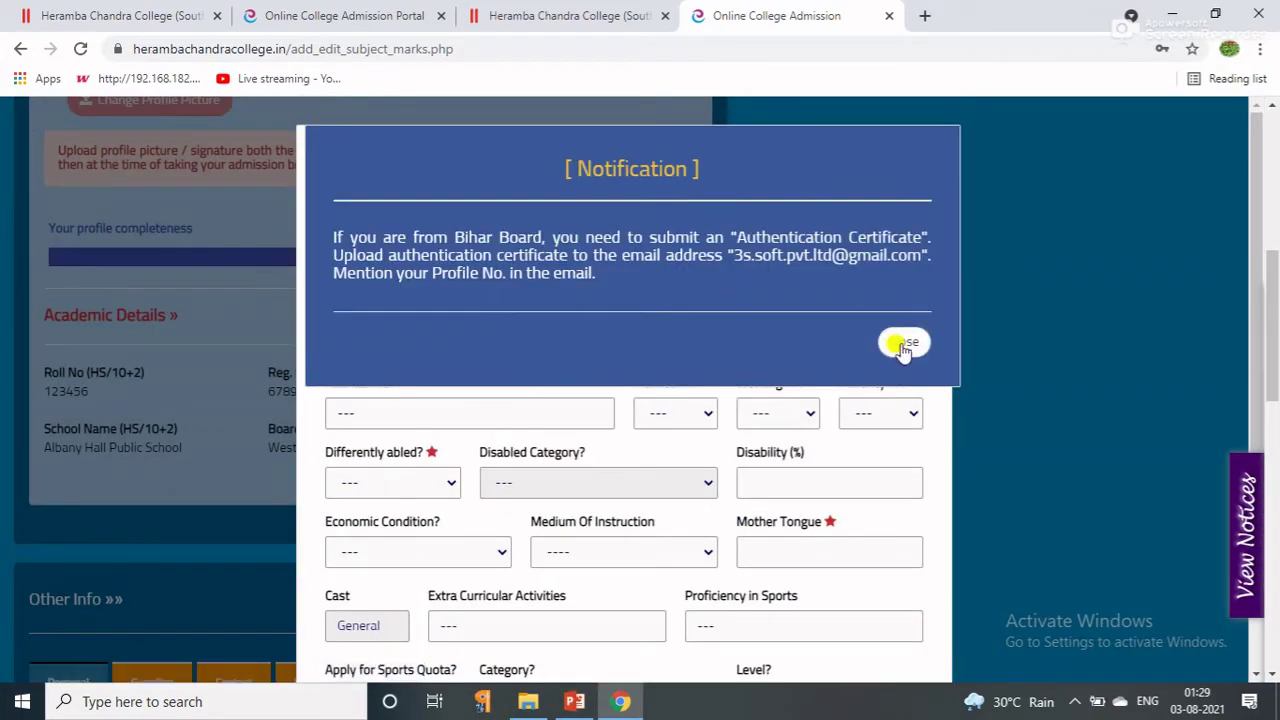
Close the notification and set the date of birth to 01 January 2007.
{"action": "left_click", "coordinate": [903, 344]}
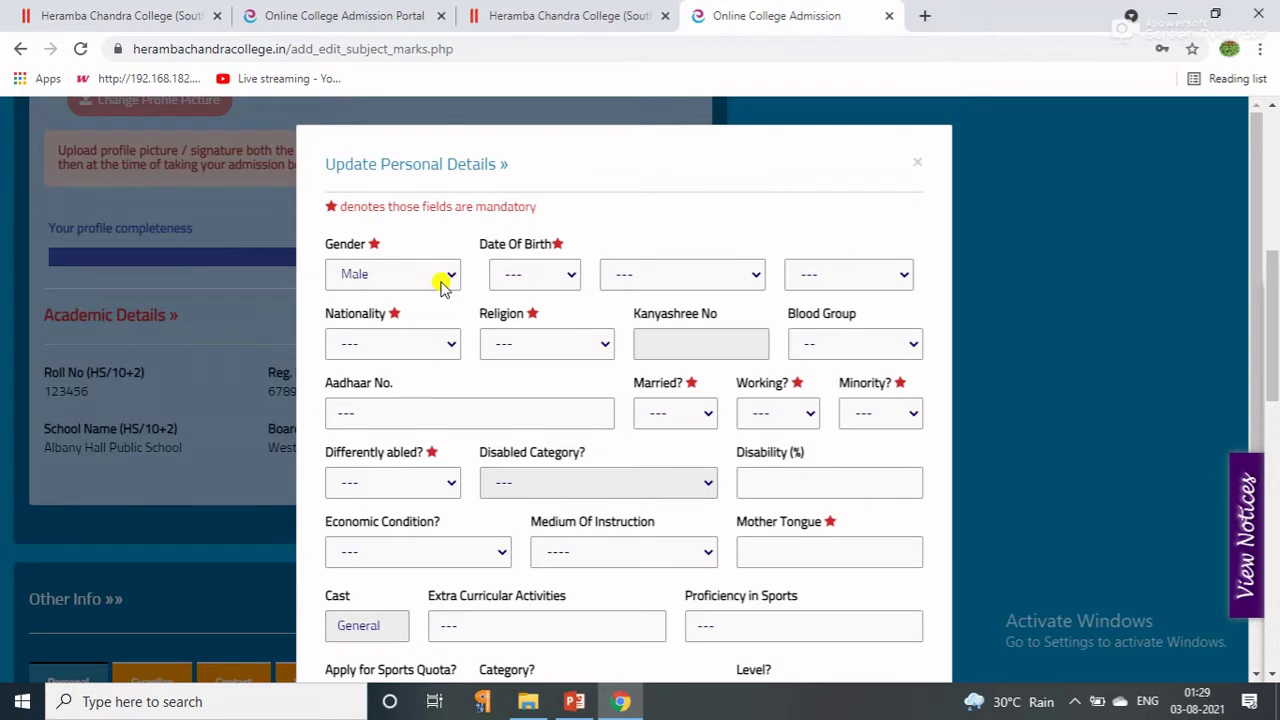
{"action": "left_click", "coordinate": [560, 276]}
{"action": "left_click", "coordinate": [540, 320]}
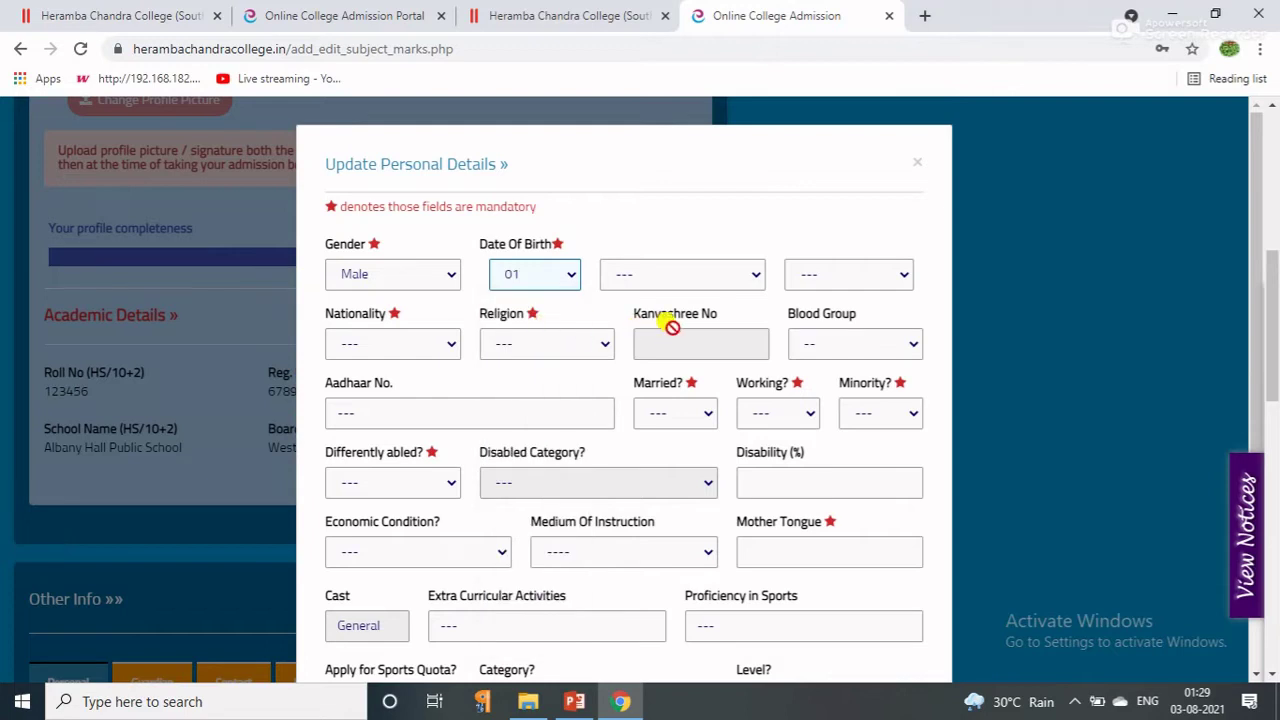
{"action": "left_click", "coordinate": [686, 276]}
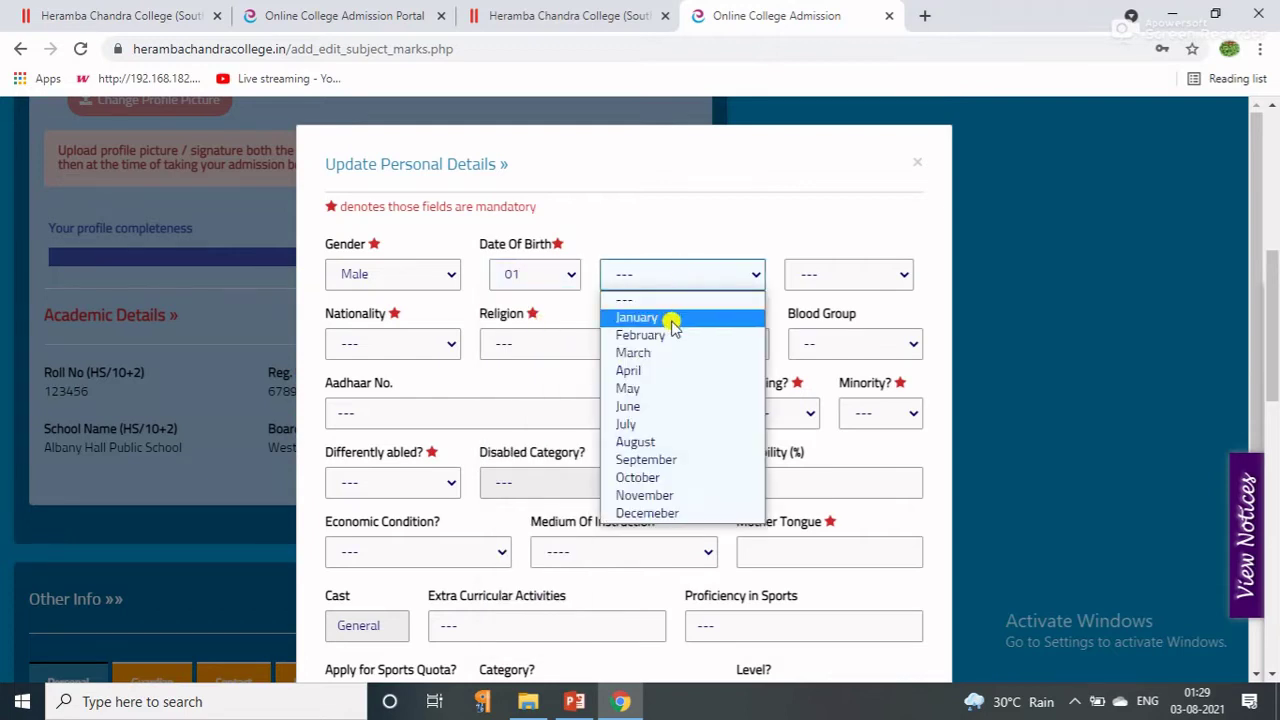
{"action": "left_click", "coordinate": [670, 318]}
{"action": "left_click", "coordinate": [843, 277]}
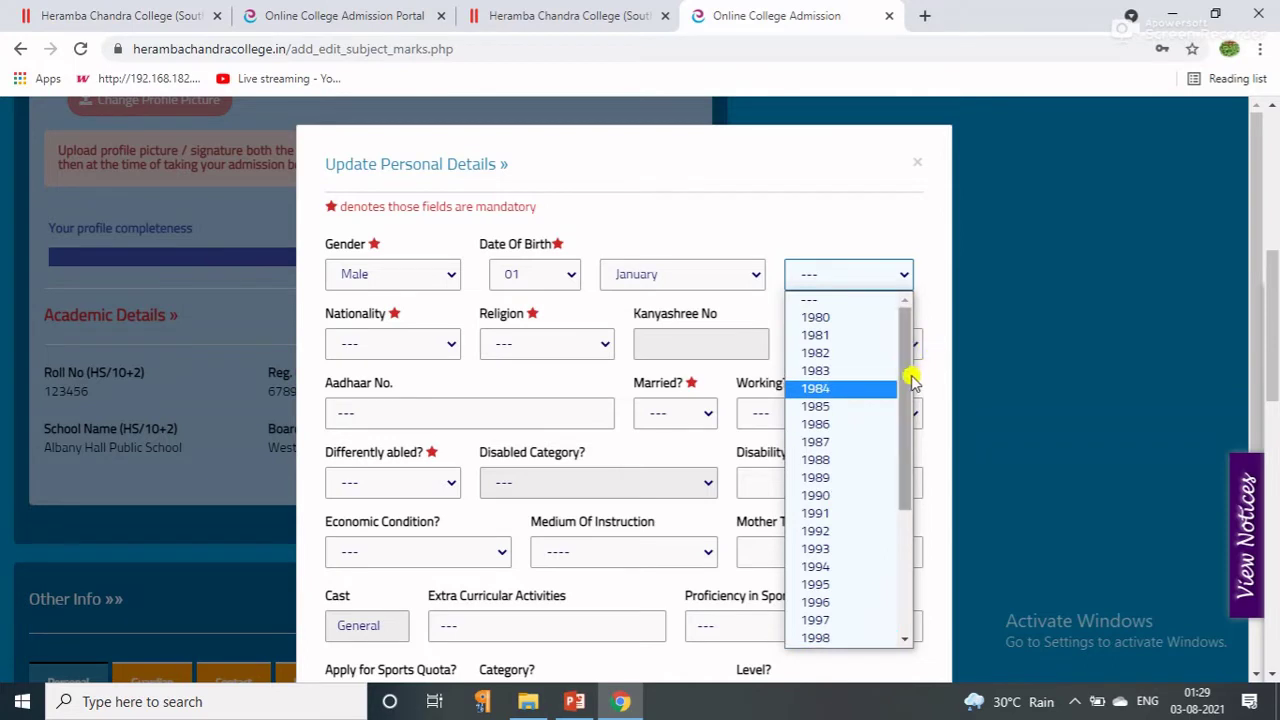
{"action": "left_click_drag", "start_coordinate": [905, 385], "coordinate": [897, 580]}
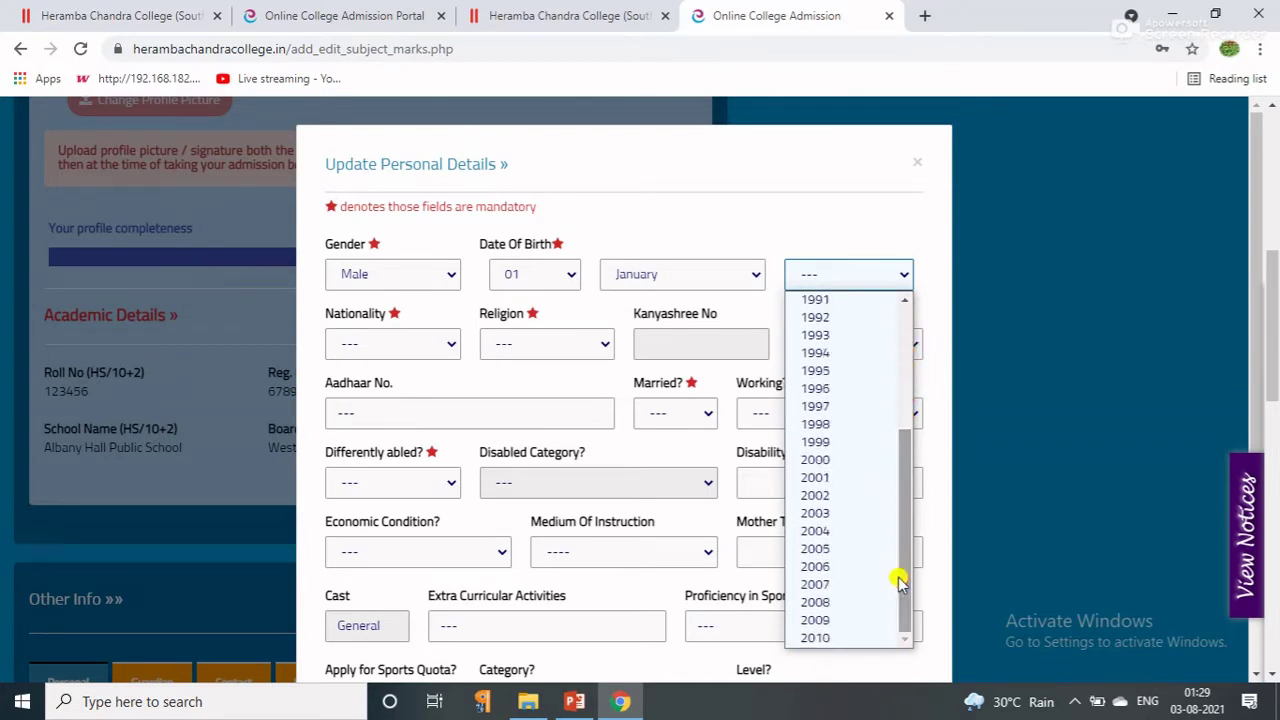
{"action": "left_click", "coordinate": [832, 587]}
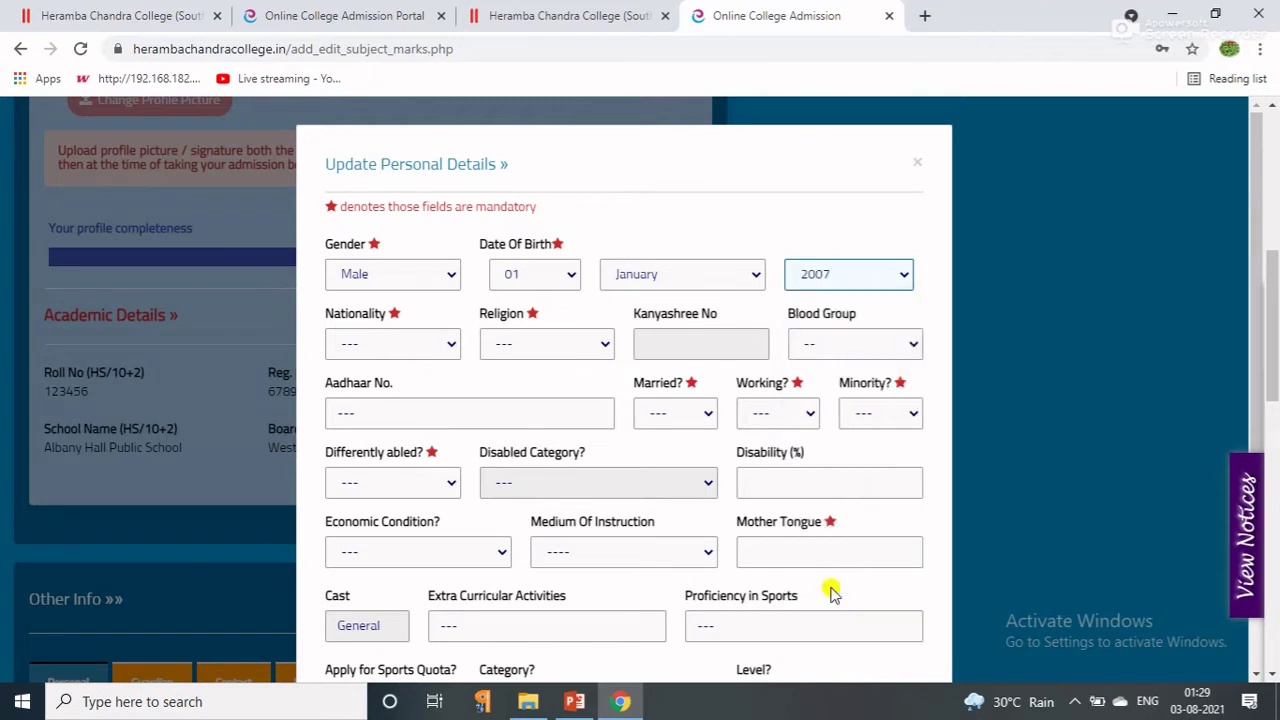
Set nationality to Indian, religion to Hinduism and blood group to B+.
{"action": "left_click", "coordinate": [366, 349]}
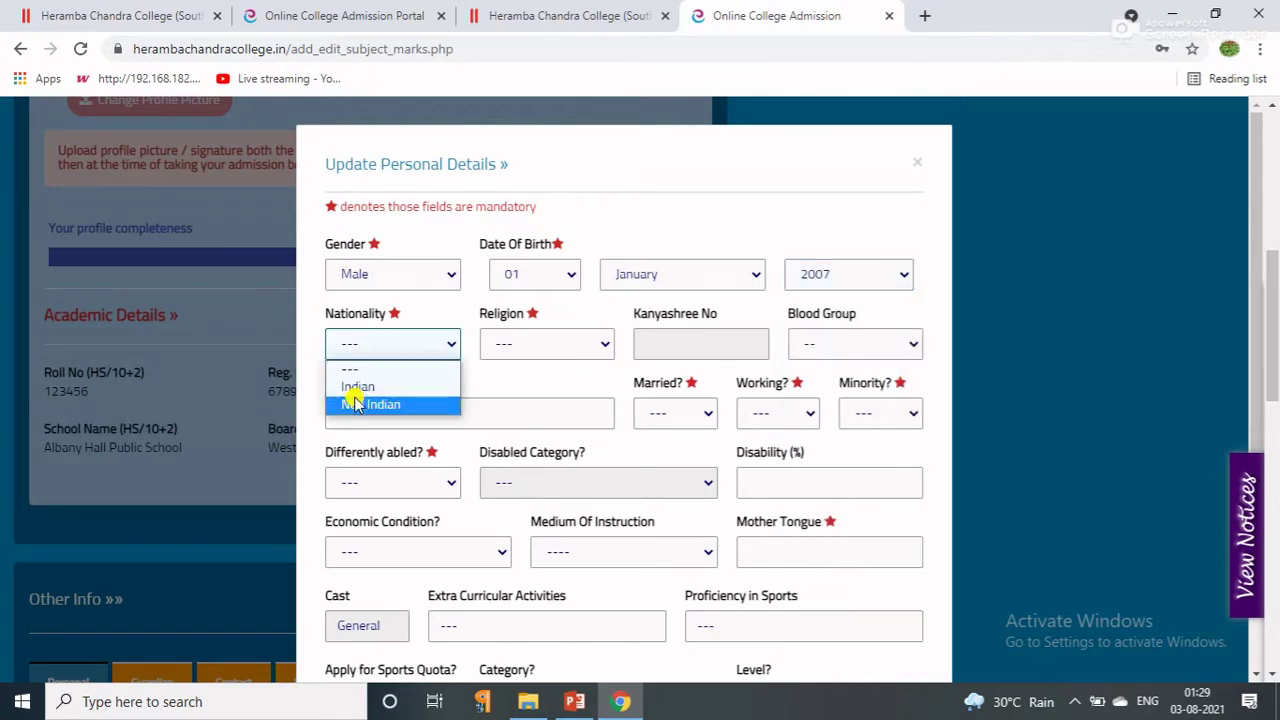
{"action": "left_click", "coordinate": [355, 387]}
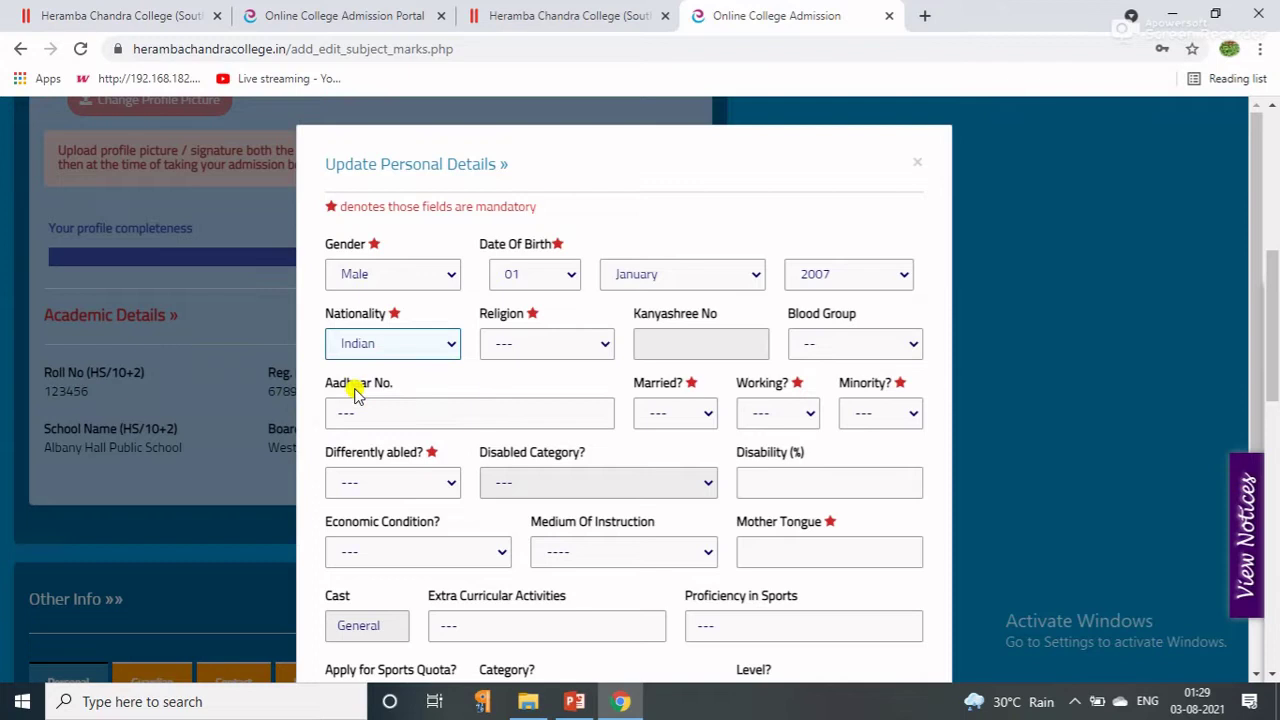
{"action": "left_click", "coordinate": [533, 350]}
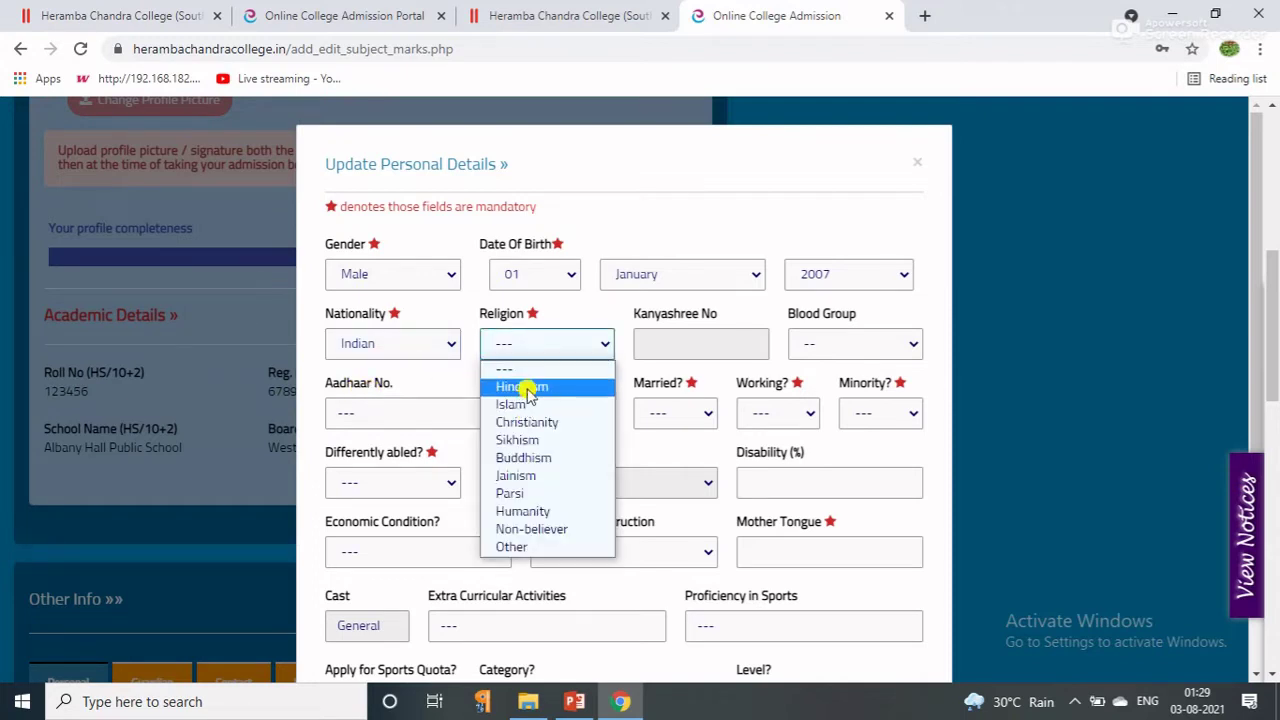
{"action": "left_click", "coordinate": [528, 388]}
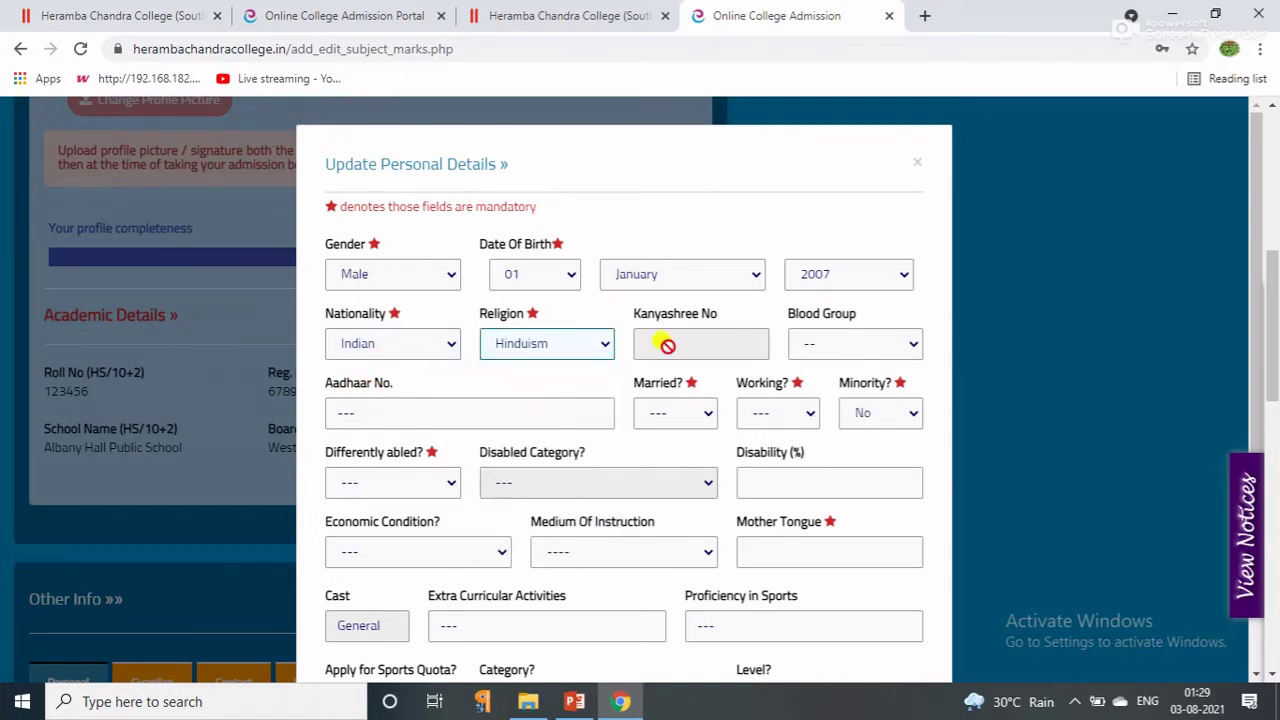
{"action": "left_click", "coordinate": [908, 349]}
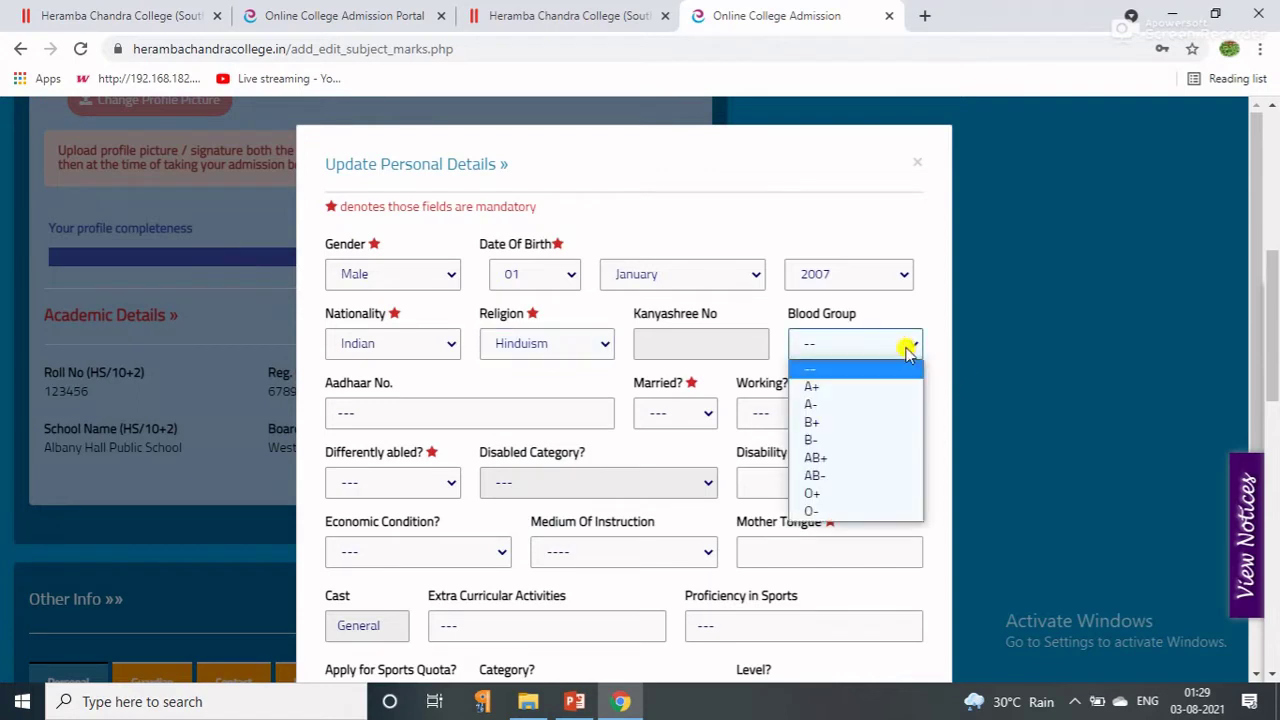
{"action": "left_click", "coordinate": [793, 424]}
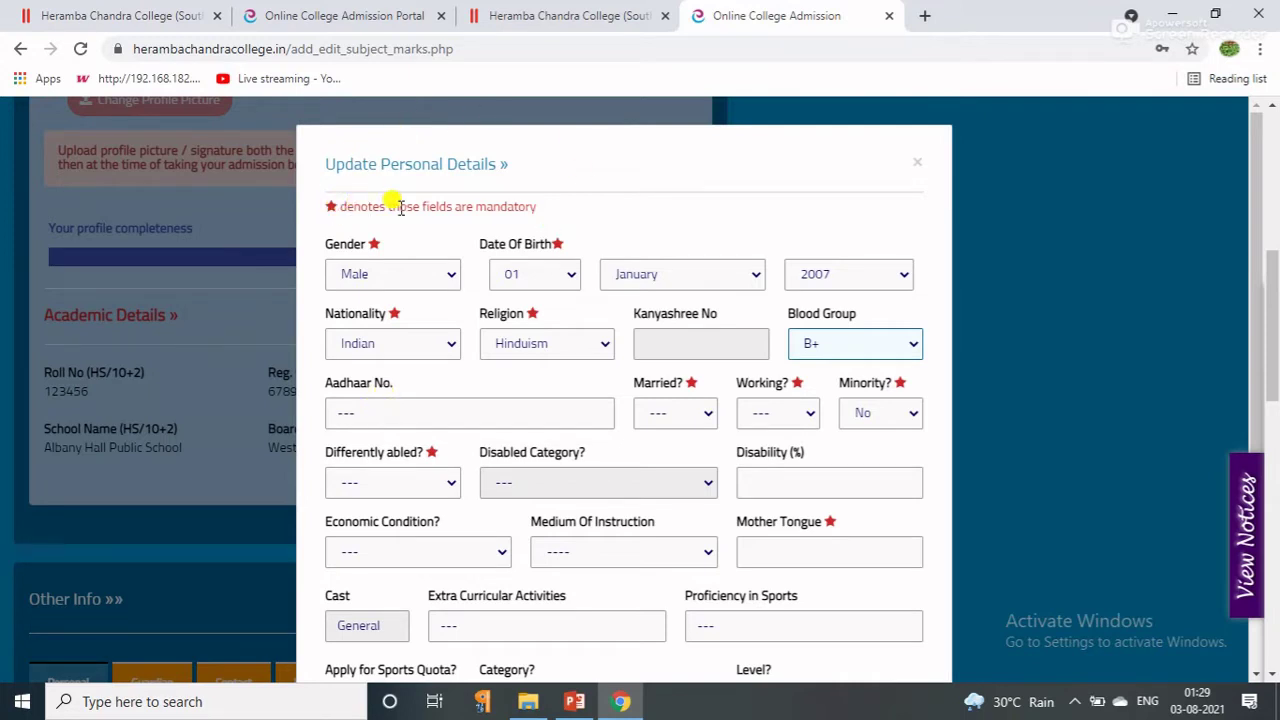
{"action": "left_click_drag", "start_coordinate": [399, 206], "coordinate": [543, 196]}
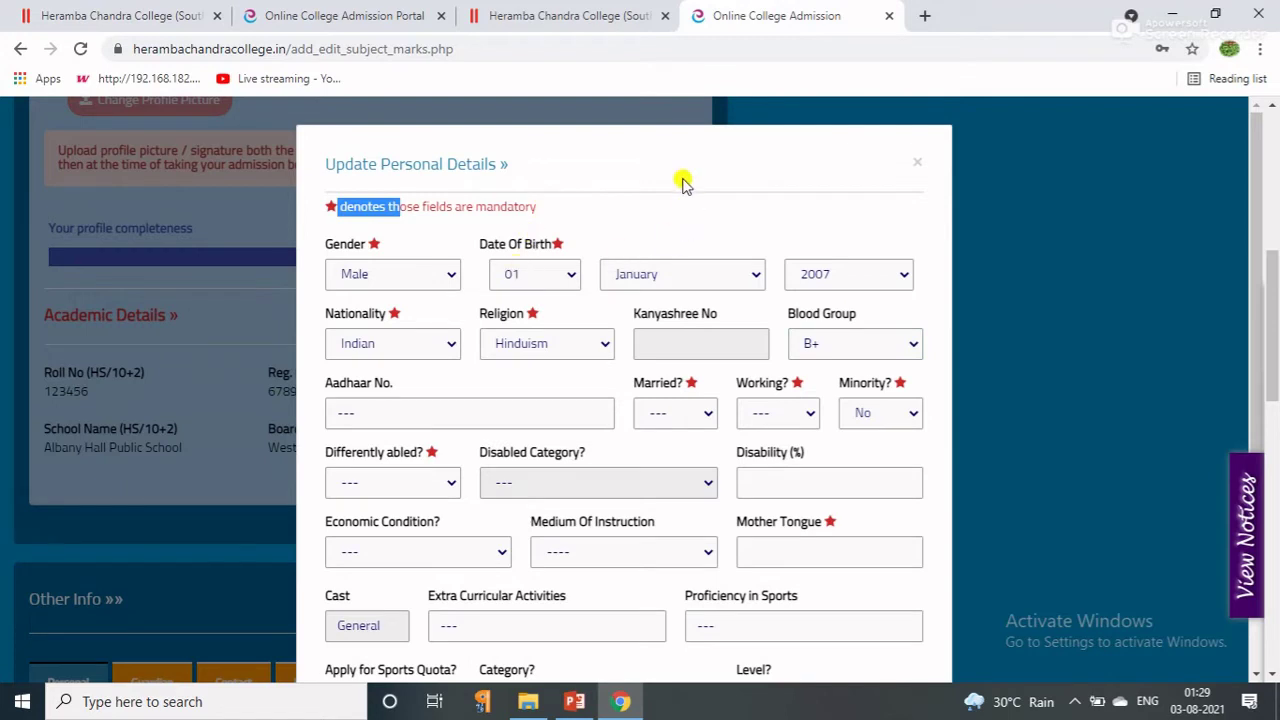
{"action": "left_click", "coordinate": [623, 218]}
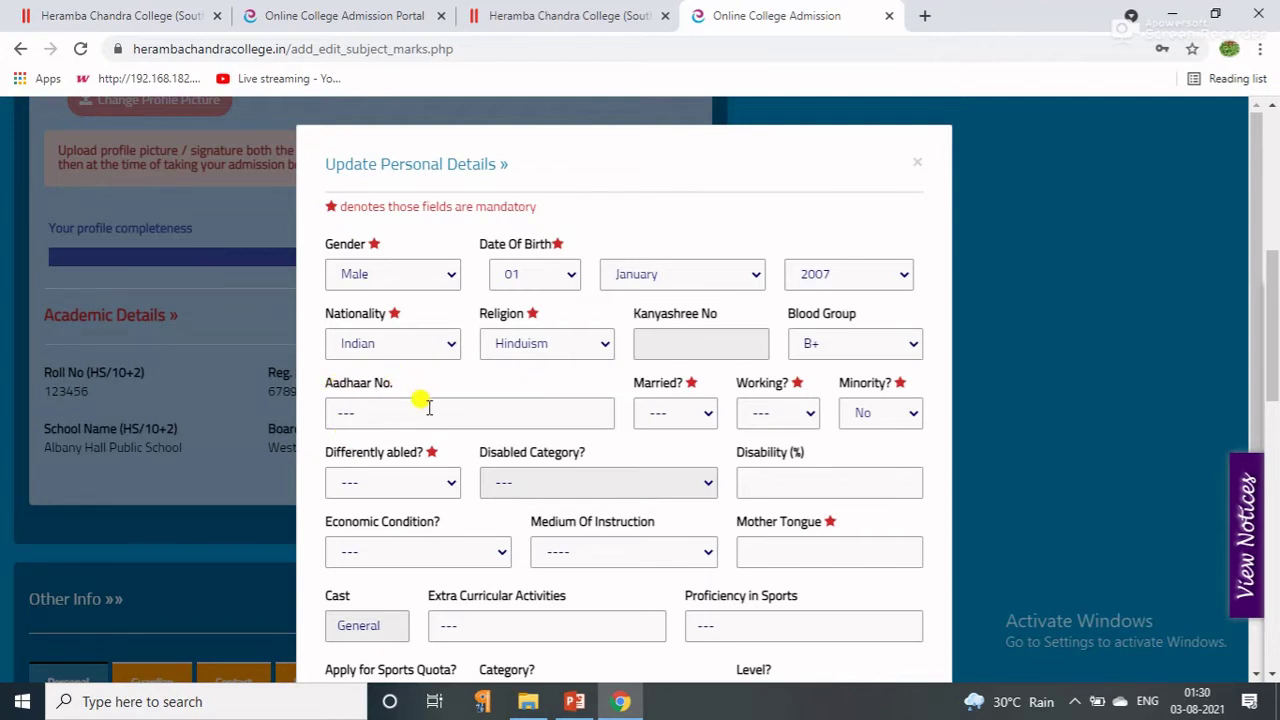
Set Married, Working and Minority all to No.
{"action": "left_click", "coordinate": [428, 407]}
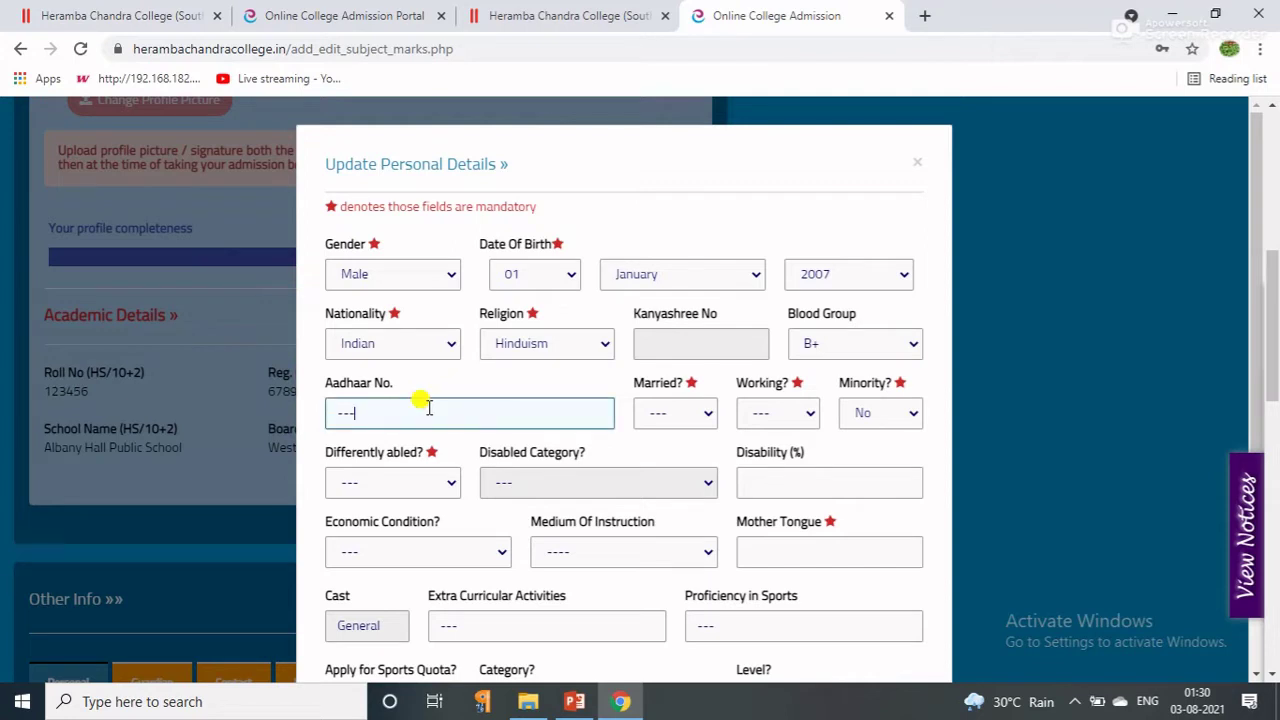
{"action": "left_click", "coordinate": [706, 413]}
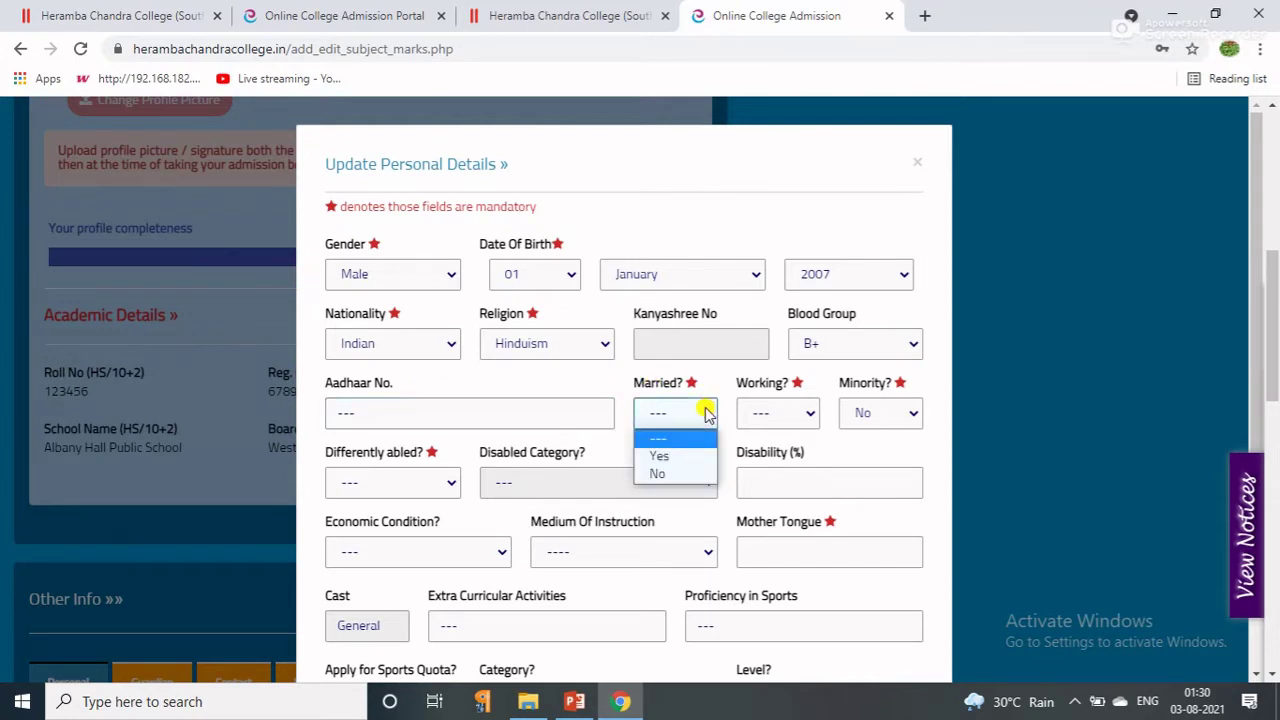
{"action": "left_click", "coordinate": [663, 478]}
{"action": "left_click", "coordinate": [787, 421]}
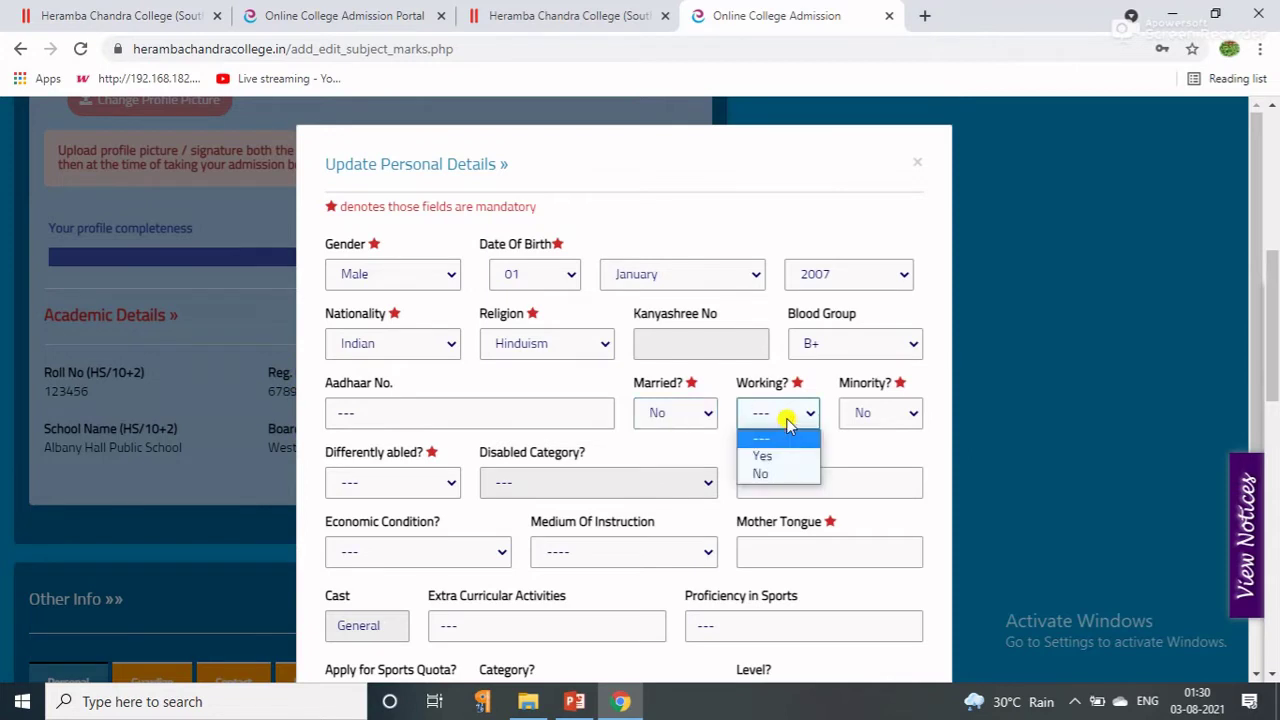
{"action": "left_click", "coordinate": [760, 478]}
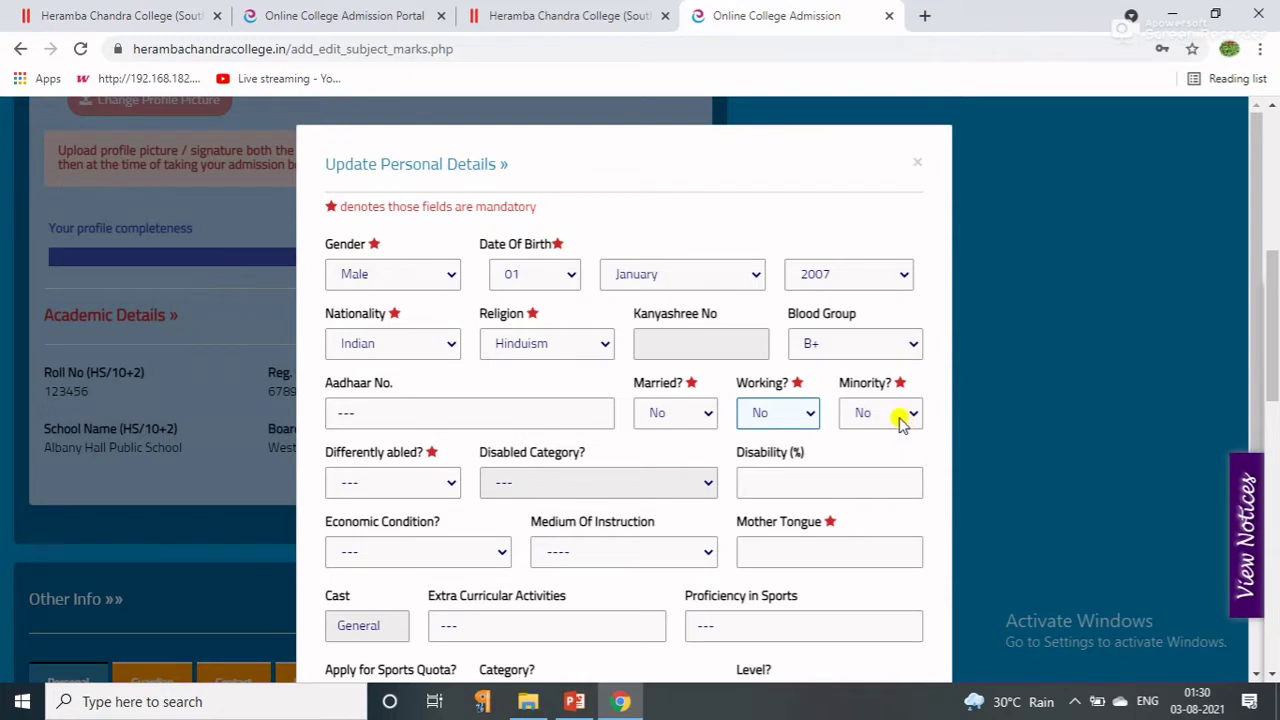
{"action": "left_click", "coordinate": [900, 420]}
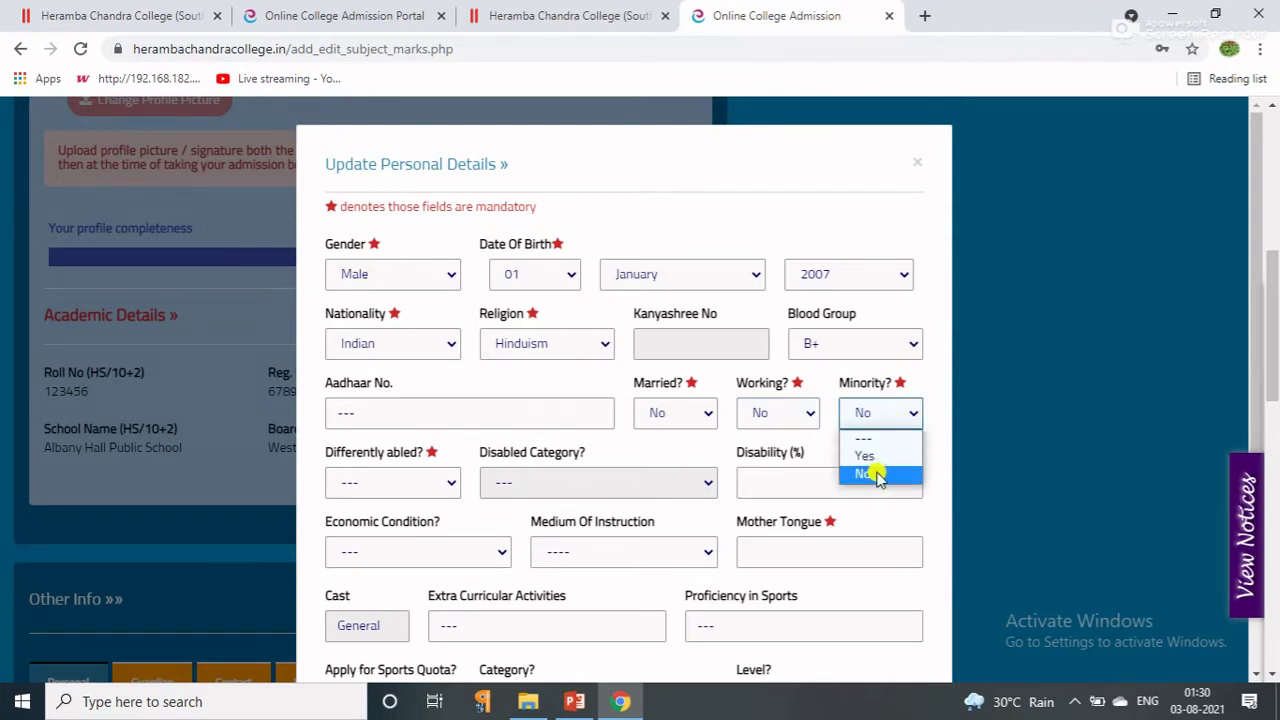
{"action": "left_click", "coordinate": [876, 476]}
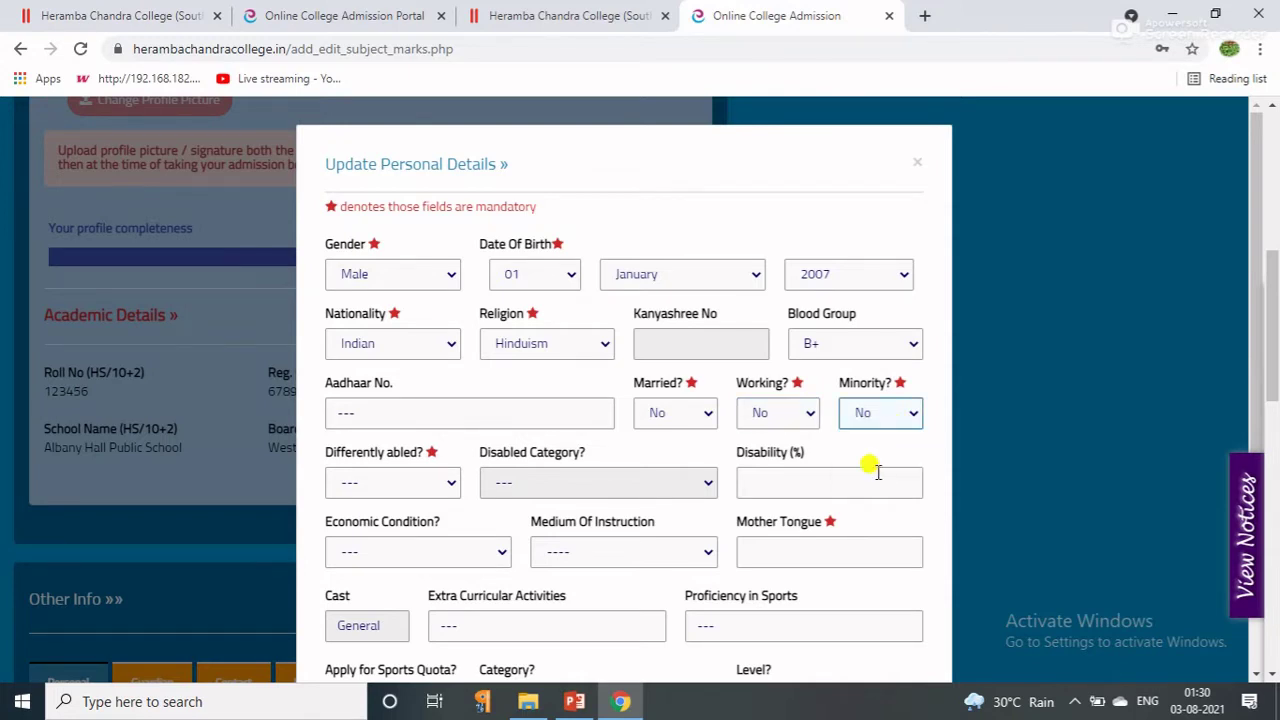
Set Differently abled to No, then try Yes with the Visually Handicapped category.
{"action": "left_click", "coordinate": [447, 485]}
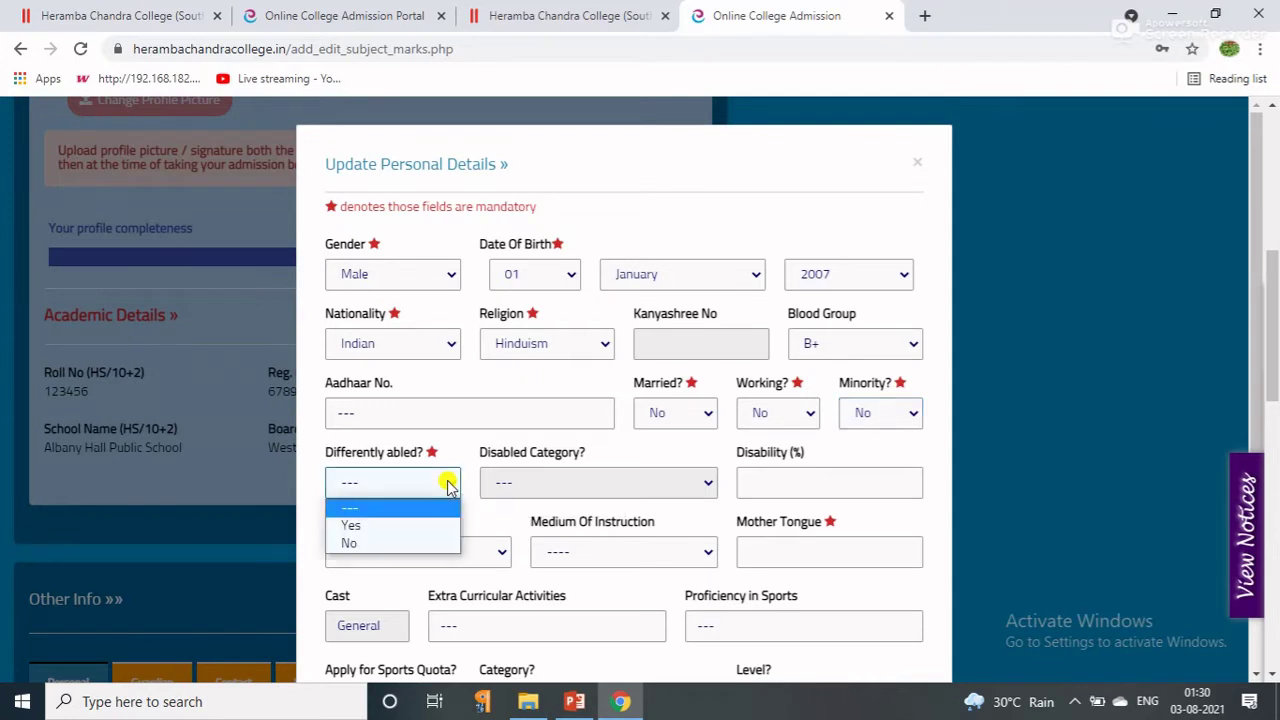
{"action": "left_click", "coordinate": [357, 548]}
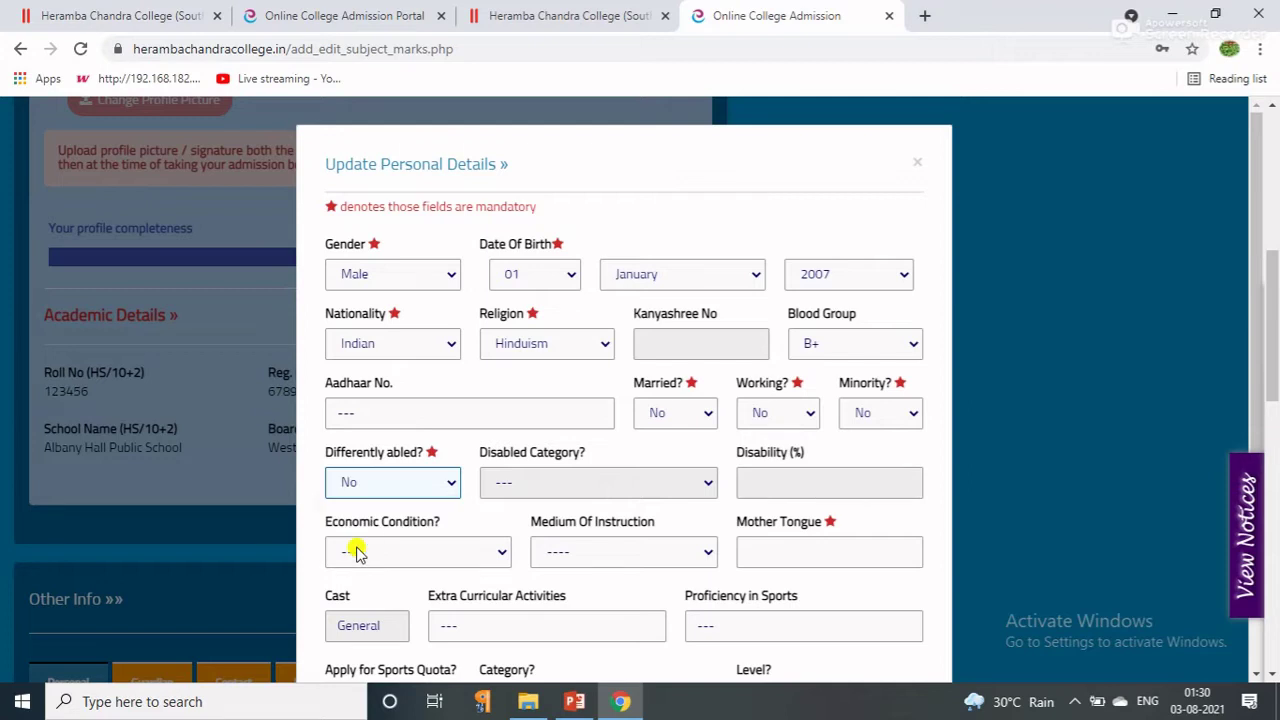
{"action": "left_click", "coordinate": [450, 480]}
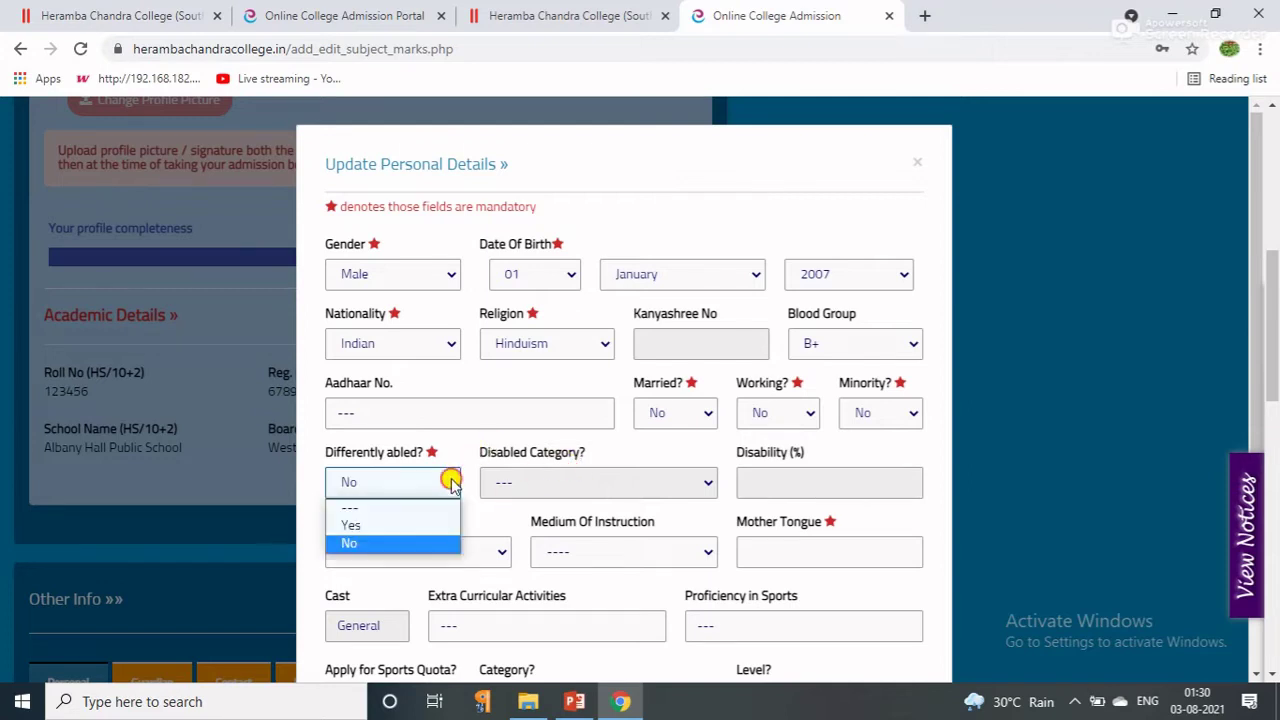
{"action": "left_click", "coordinate": [345, 525]}
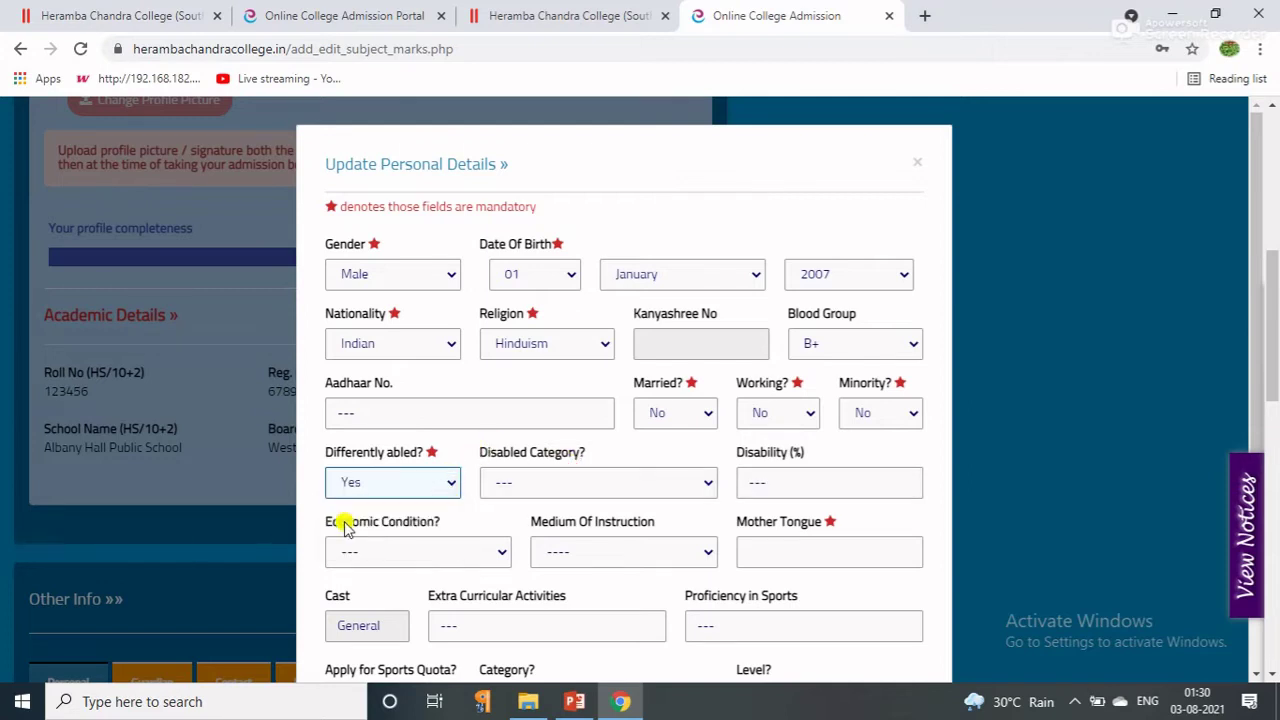
{"action": "left_click", "coordinate": [522, 488]}
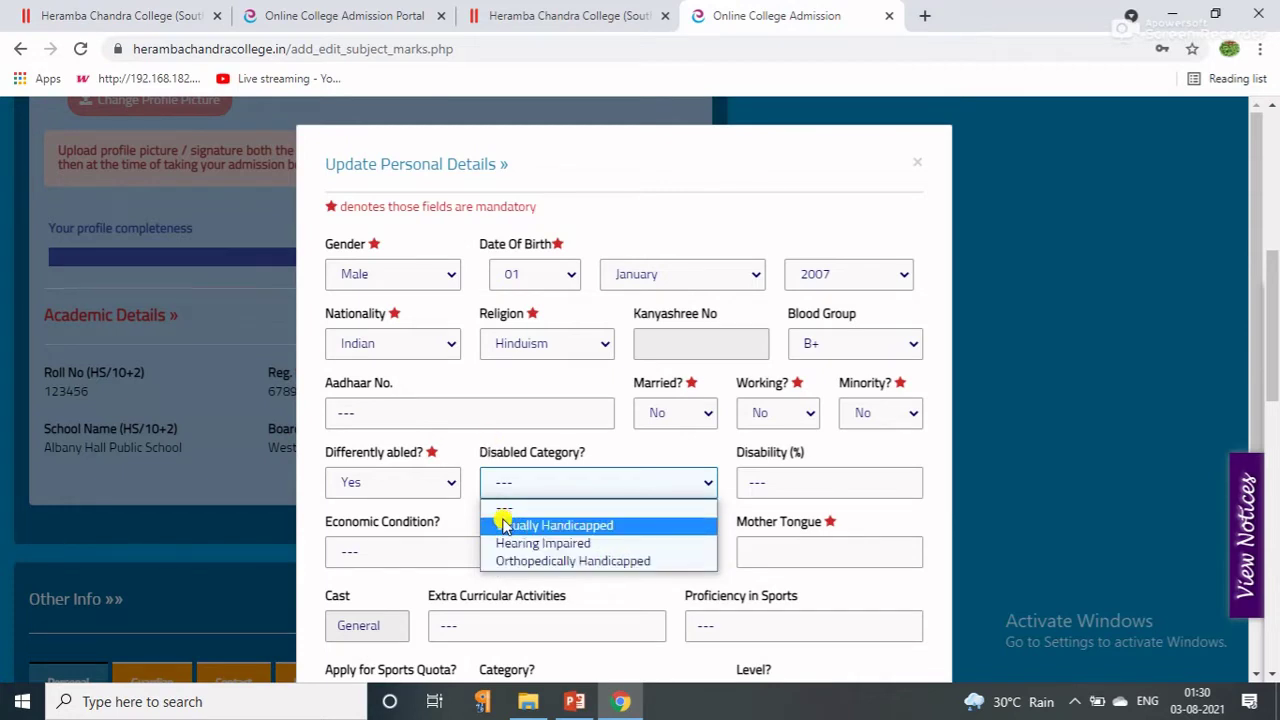
{"action": "left_click", "coordinate": [505, 525]}
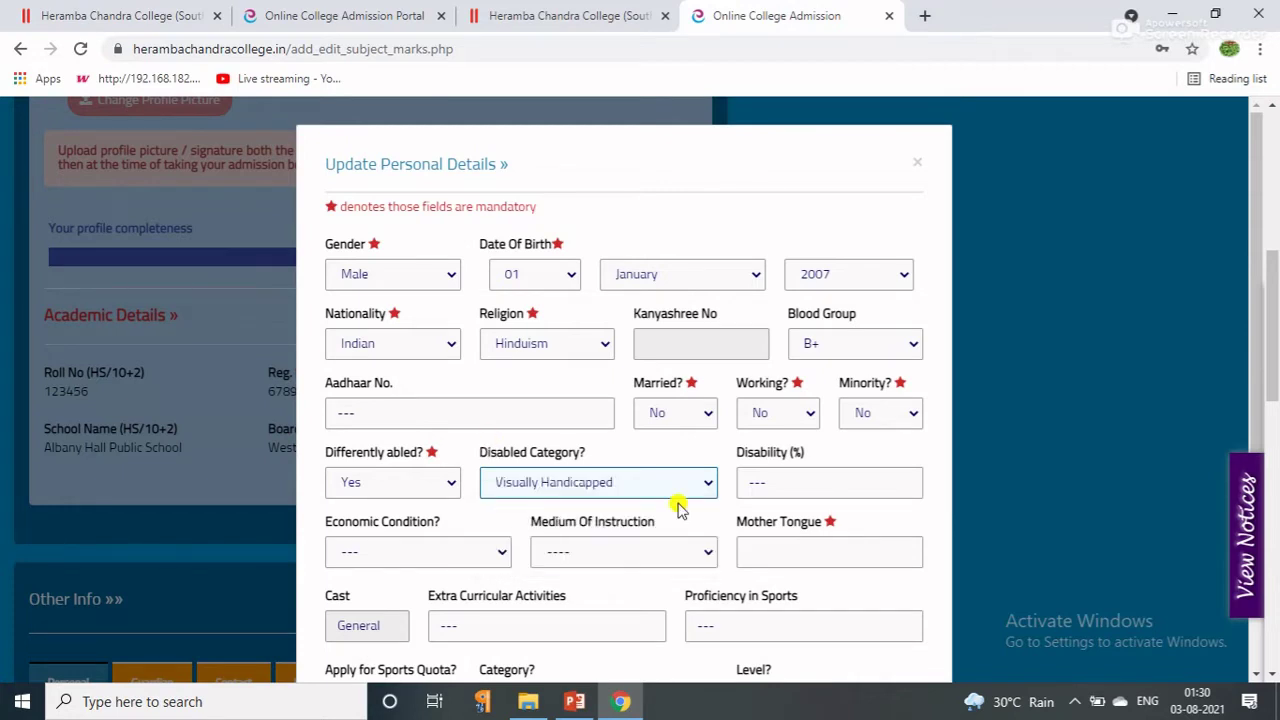
Revert Differently abled to No and set Economic Condition to BPL.
{"action": "left_click", "coordinate": [435, 482]}
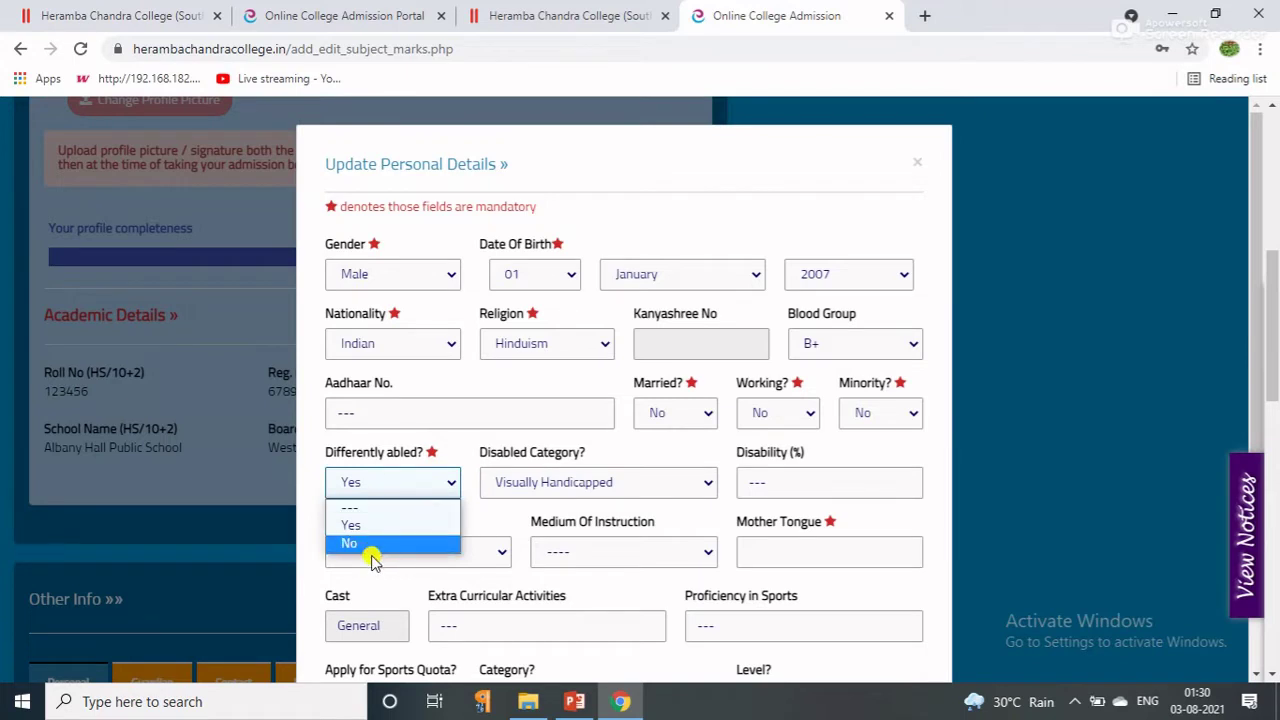
{"action": "left_click", "coordinate": [409, 560]}
{"action": "left_click", "coordinate": [390, 560]}
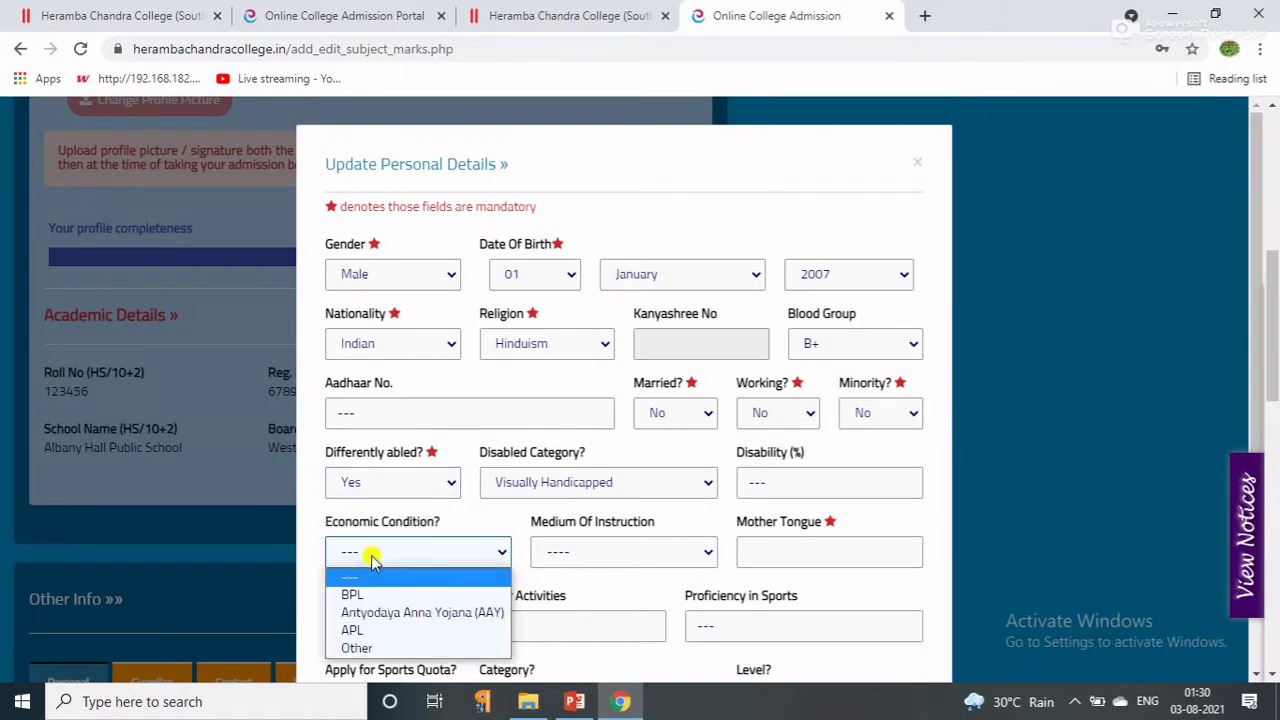
{"action": "left_click", "coordinate": [436, 488]}
{"action": "left_click", "coordinate": [428, 543]}
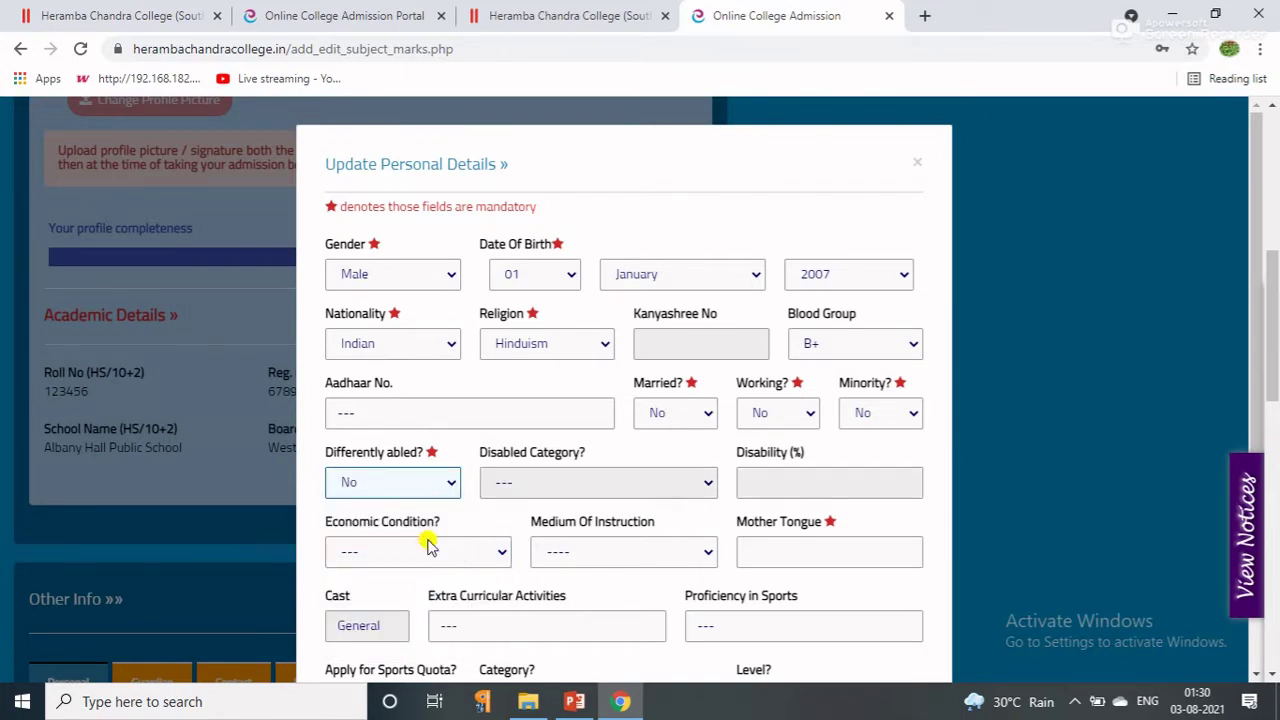
{"action": "left_click", "coordinate": [473, 556]}
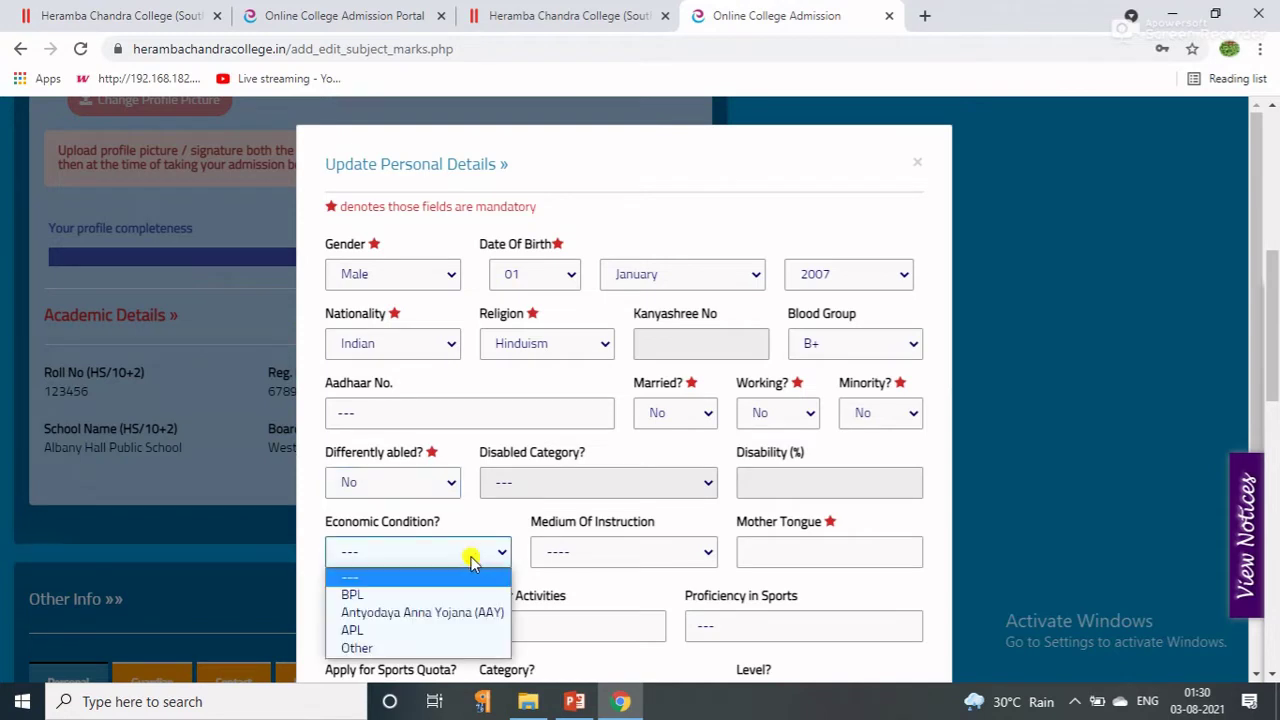
{"action": "left_click", "coordinate": [358, 597]}
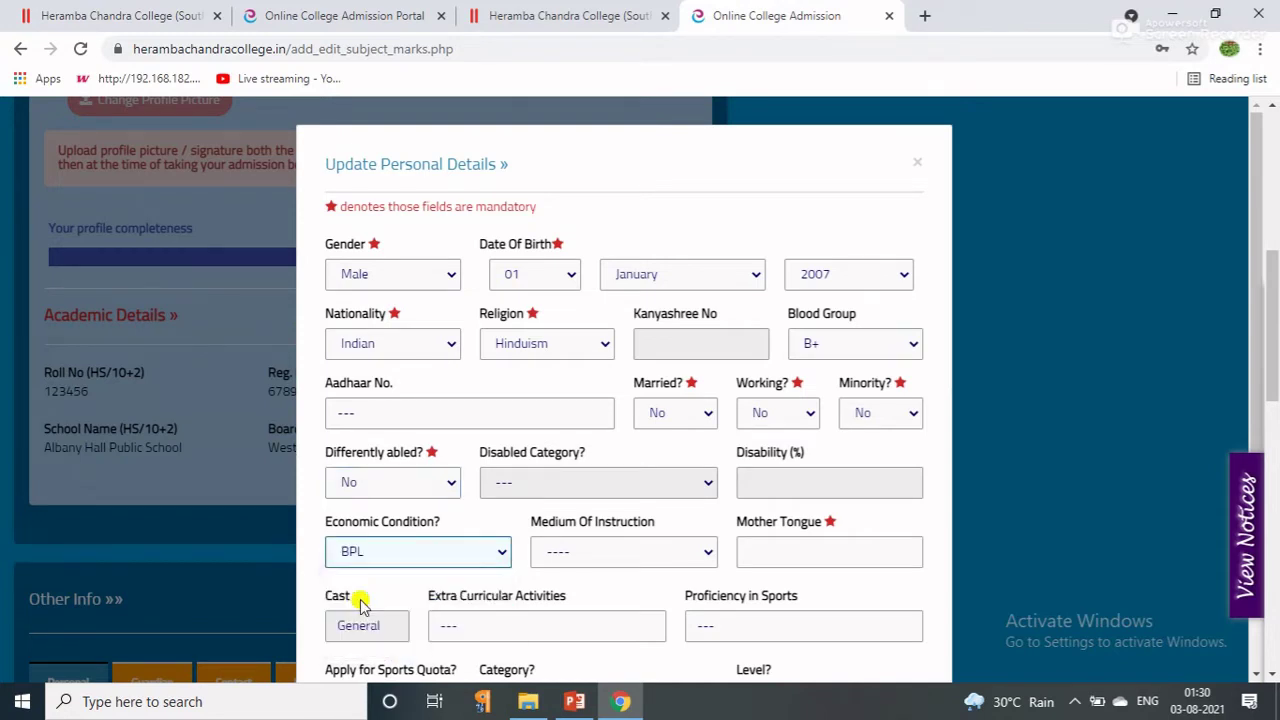
Set Medium of Instruction and Mother Tongue to Bengali, then fill in cast, extra-curricular and sports proficiency.
{"action": "left_click", "coordinate": [617, 549]}
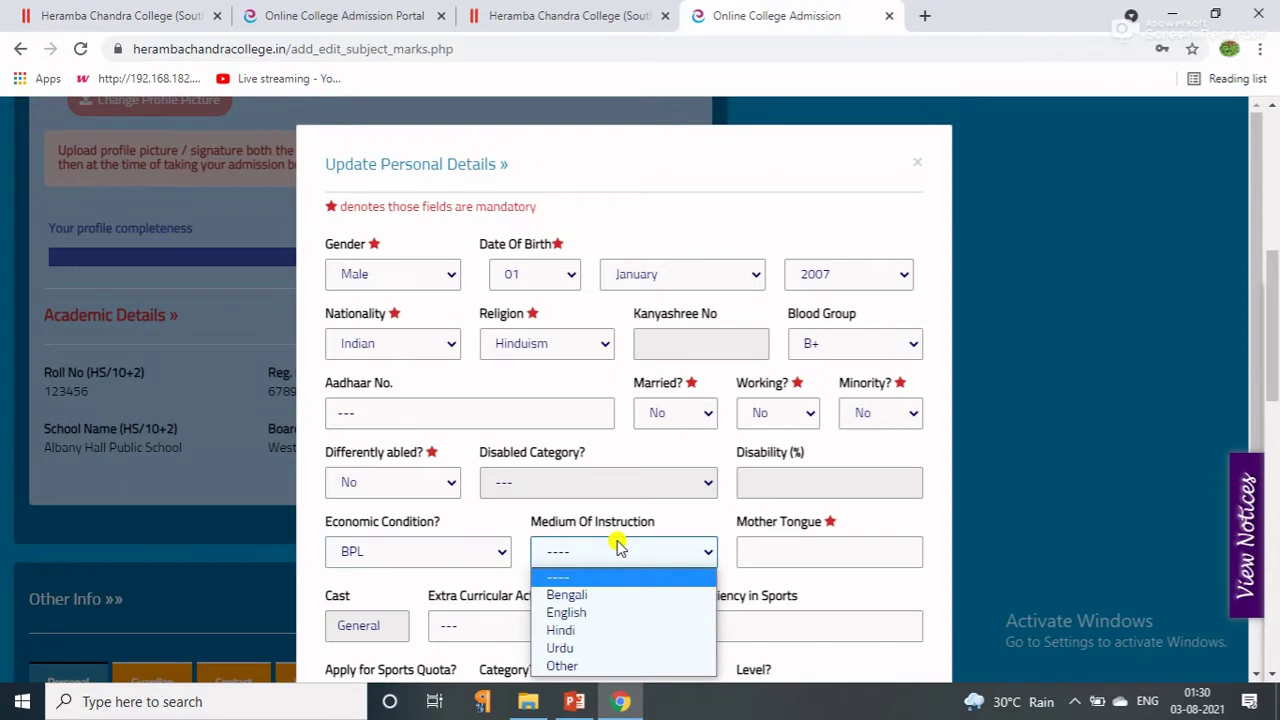
{"action": "left_click", "coordinate": [540, 596]}
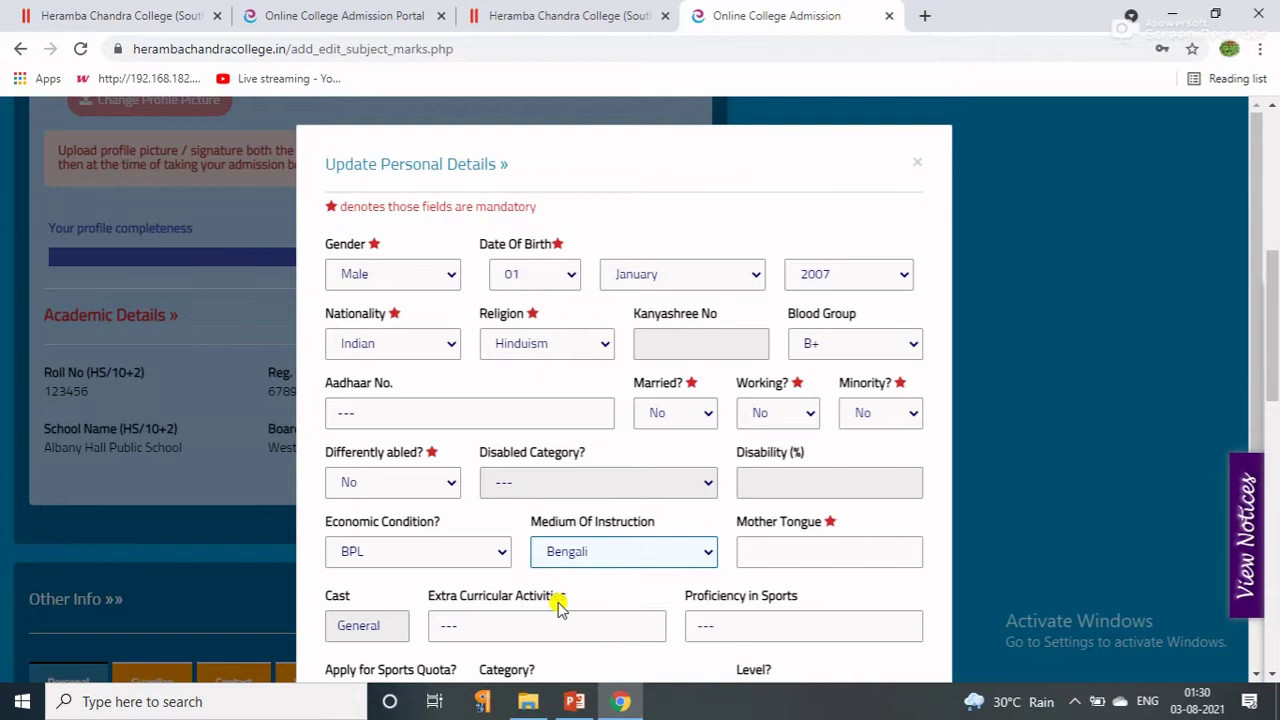
{"action": "left_click", "coordinate": [753, 552]}
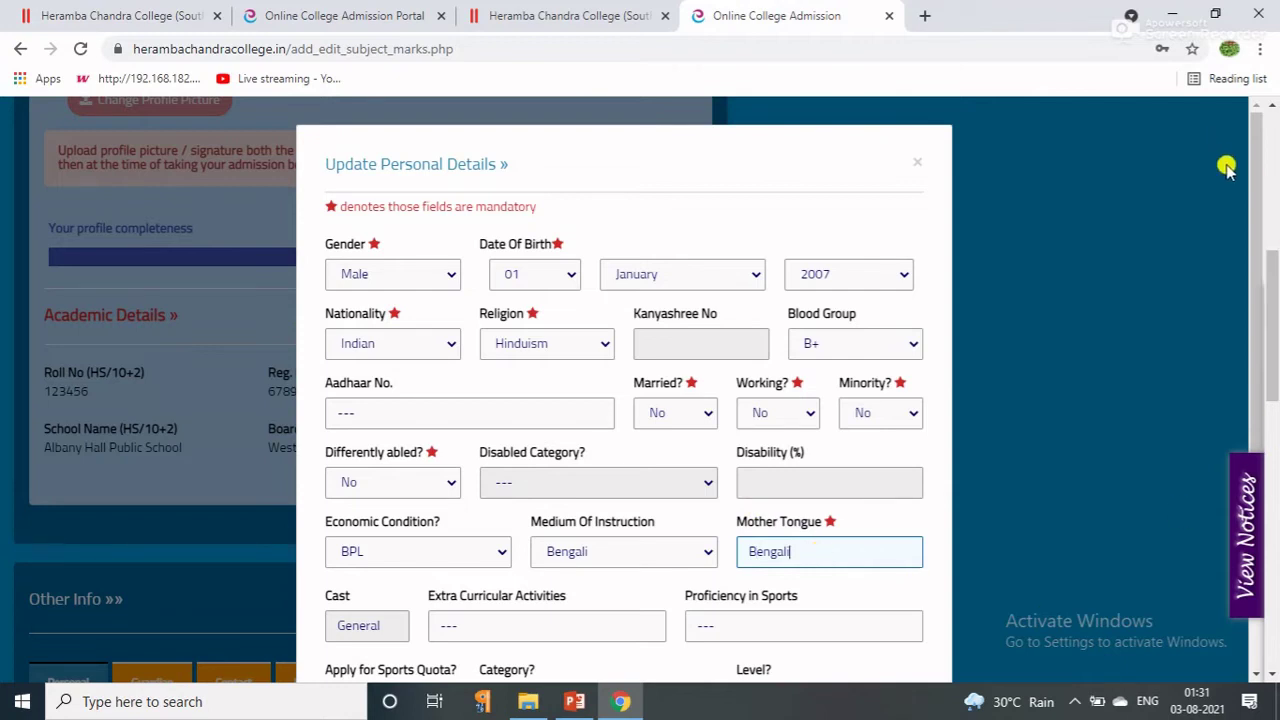
{"action": "left_click_drag", "start_coordinate": [1258, 220], "coordinate": [1249, 345]}
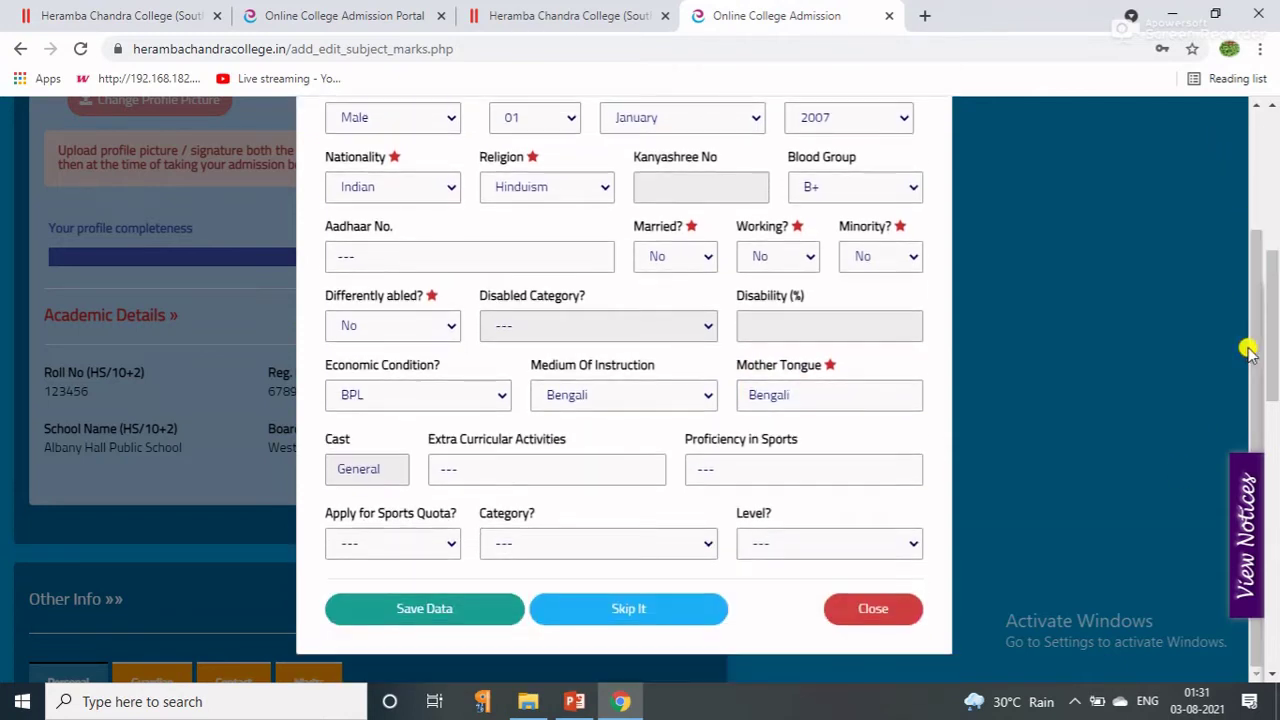
{"action": "left_click", "coordinate": [341, 468]}
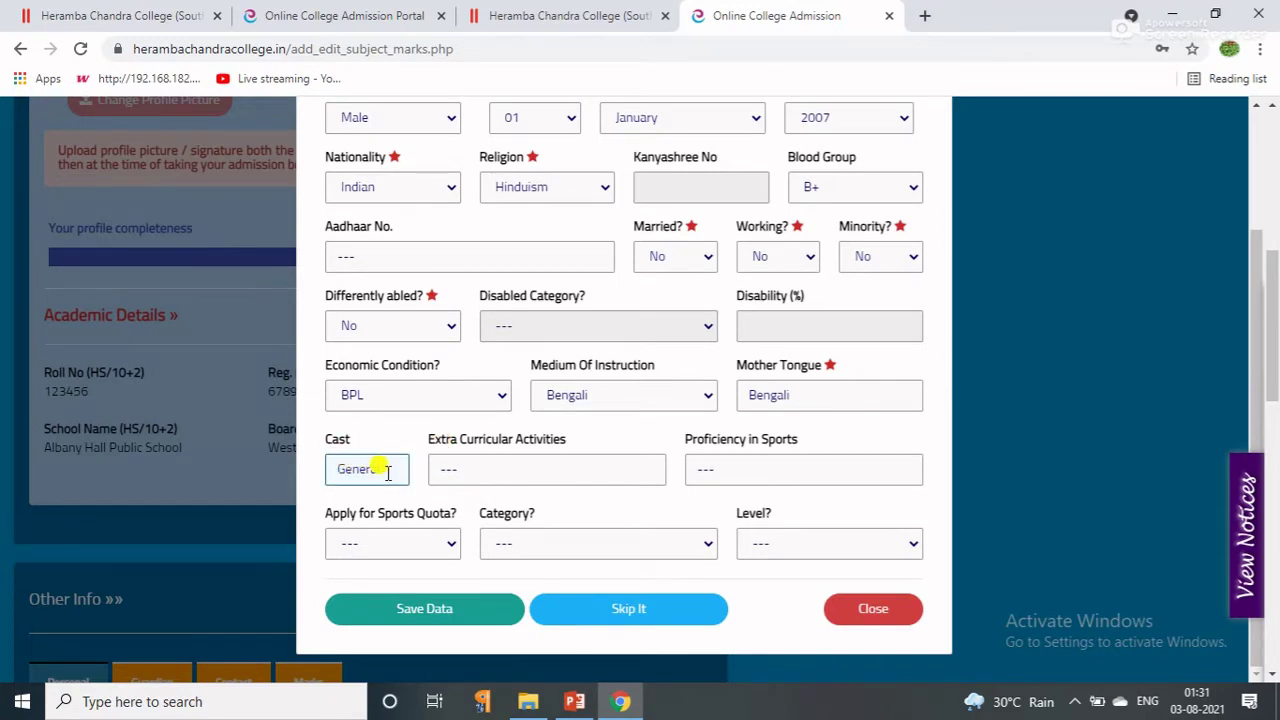
{"action": "left_click", "coordinate": [449, 469]}
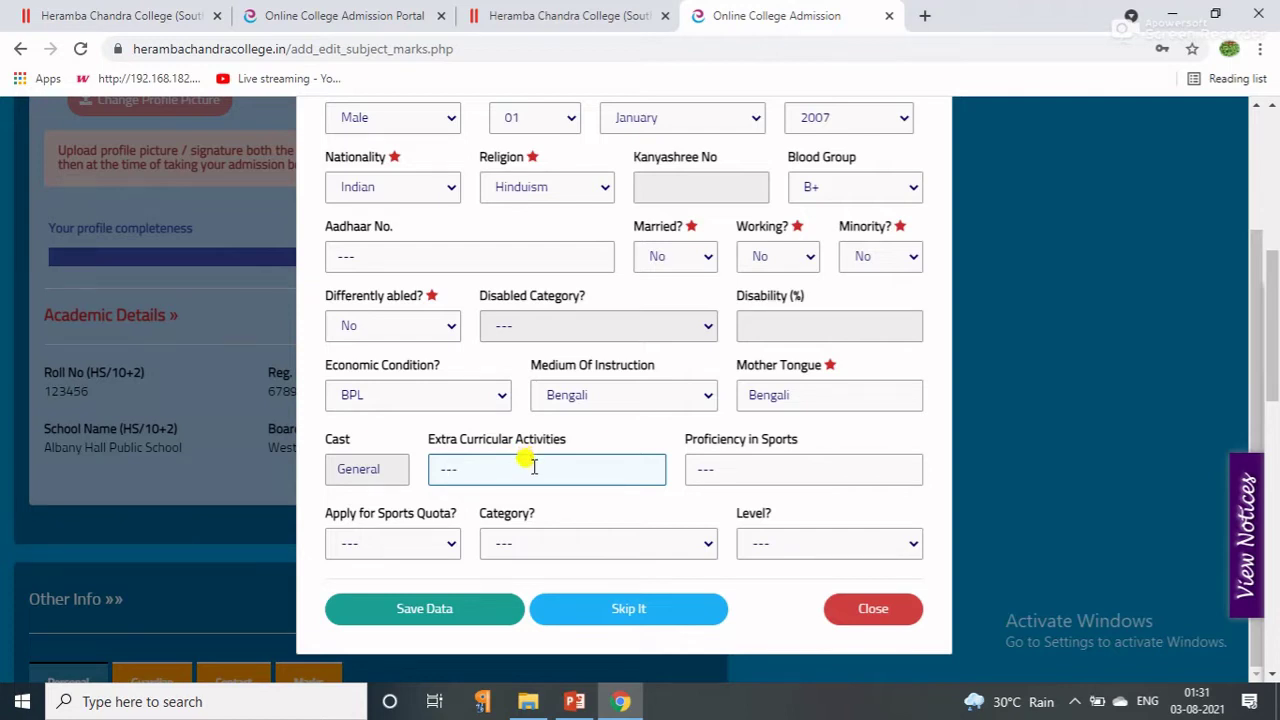
{"action": "left_click", "coordinate": [708, 469]}
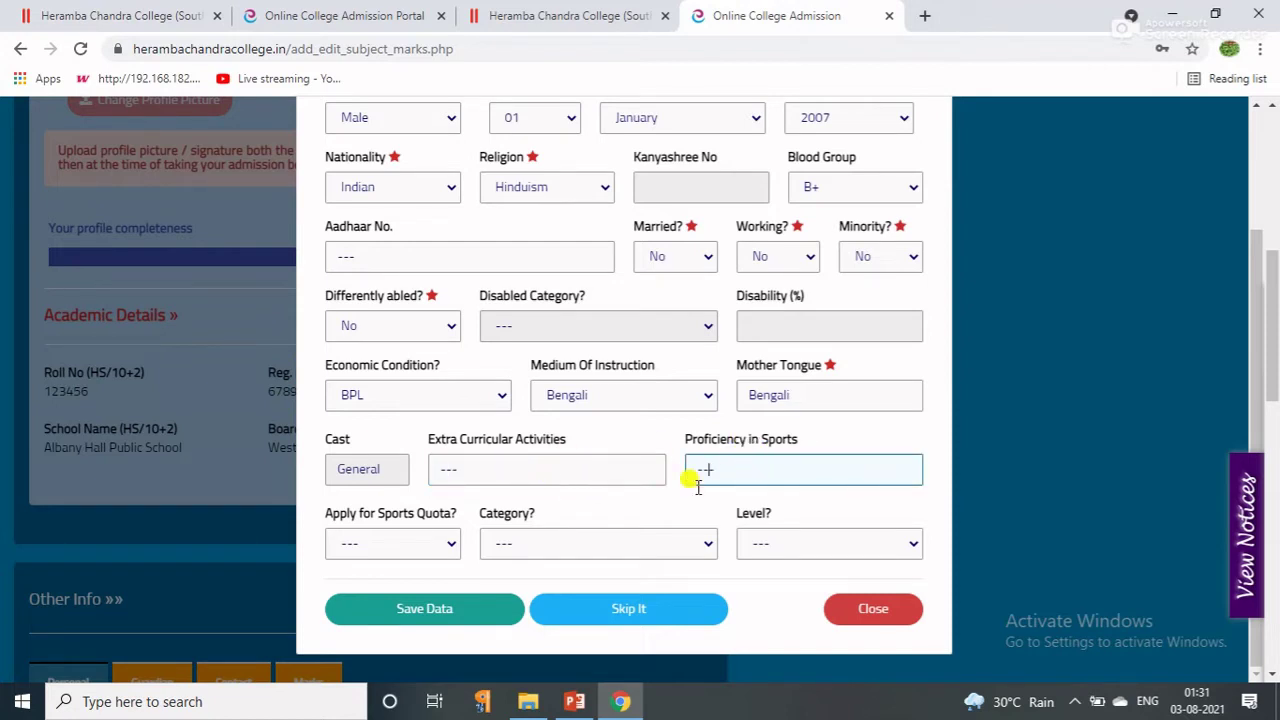
Choose Badminton at State level, then set Apply for Sports Quota back to No.
{"action": "left_click", "coordinate": [422, 542]}
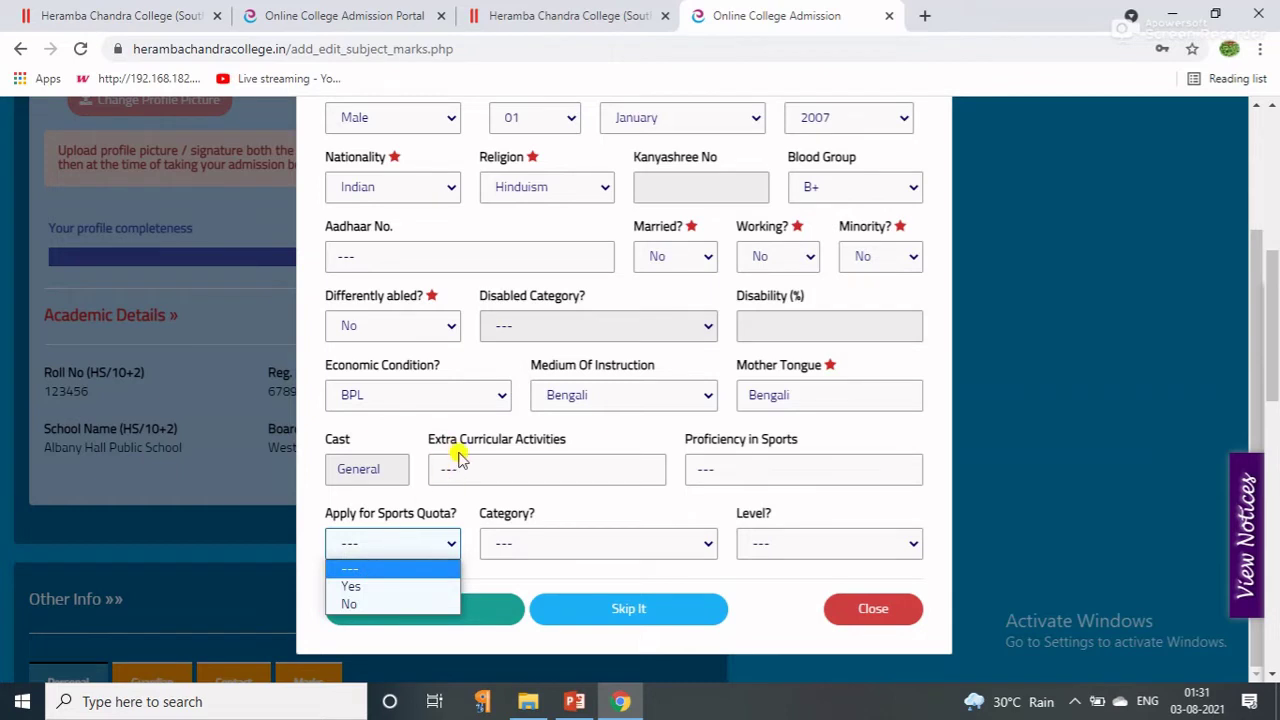
{"action": "left_click", "coordinate": [365, 604]}
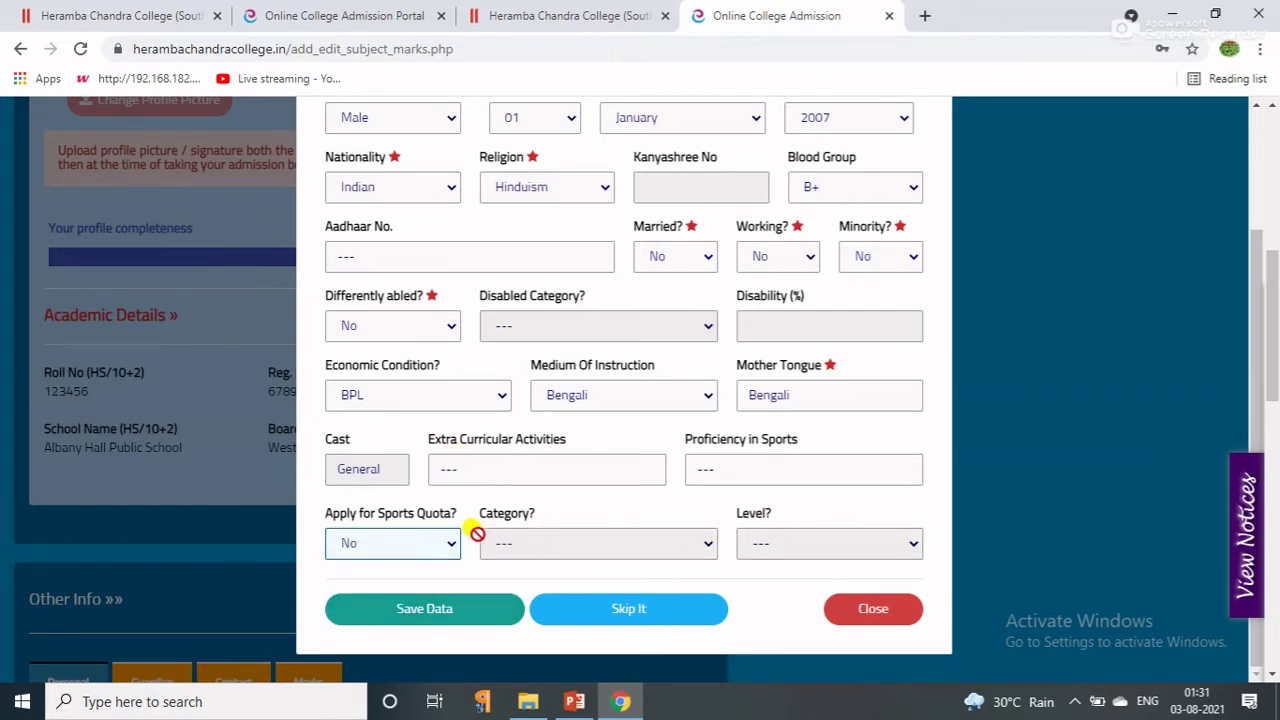
{"action": "left_click", "coordinate": [432, 547]}
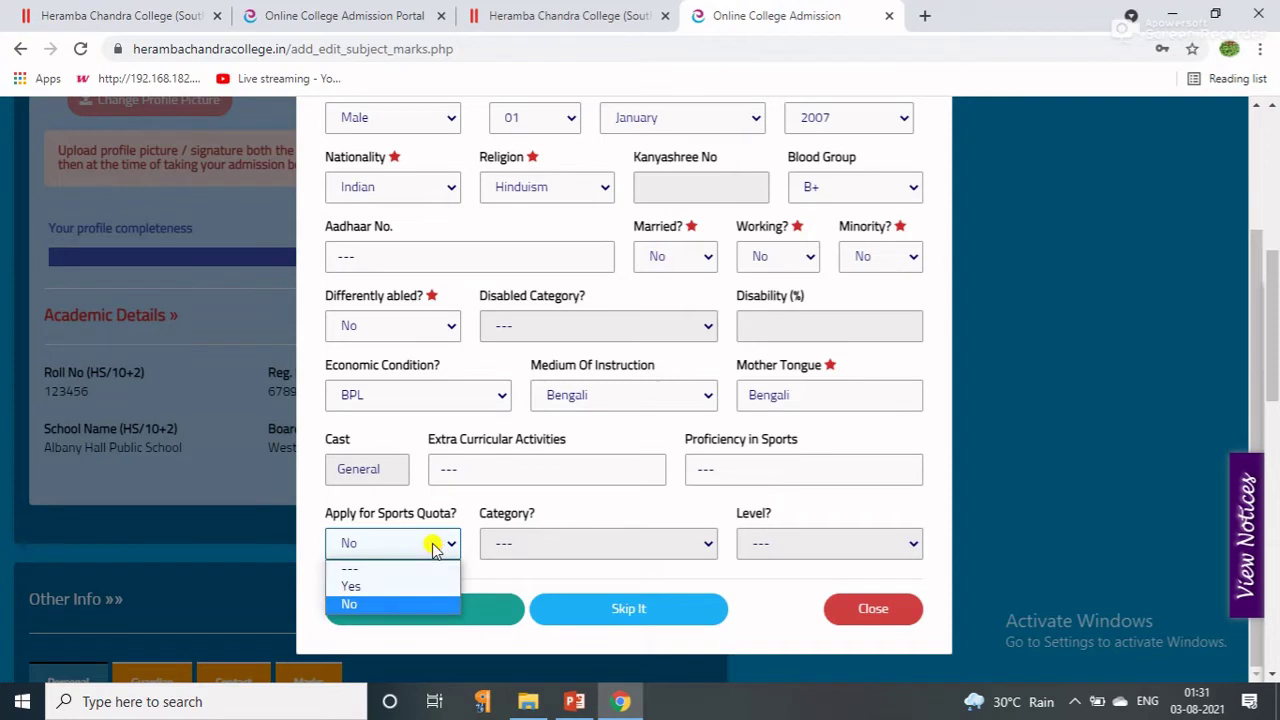
{"action": "left_click", "coordinate": [407, 594]}
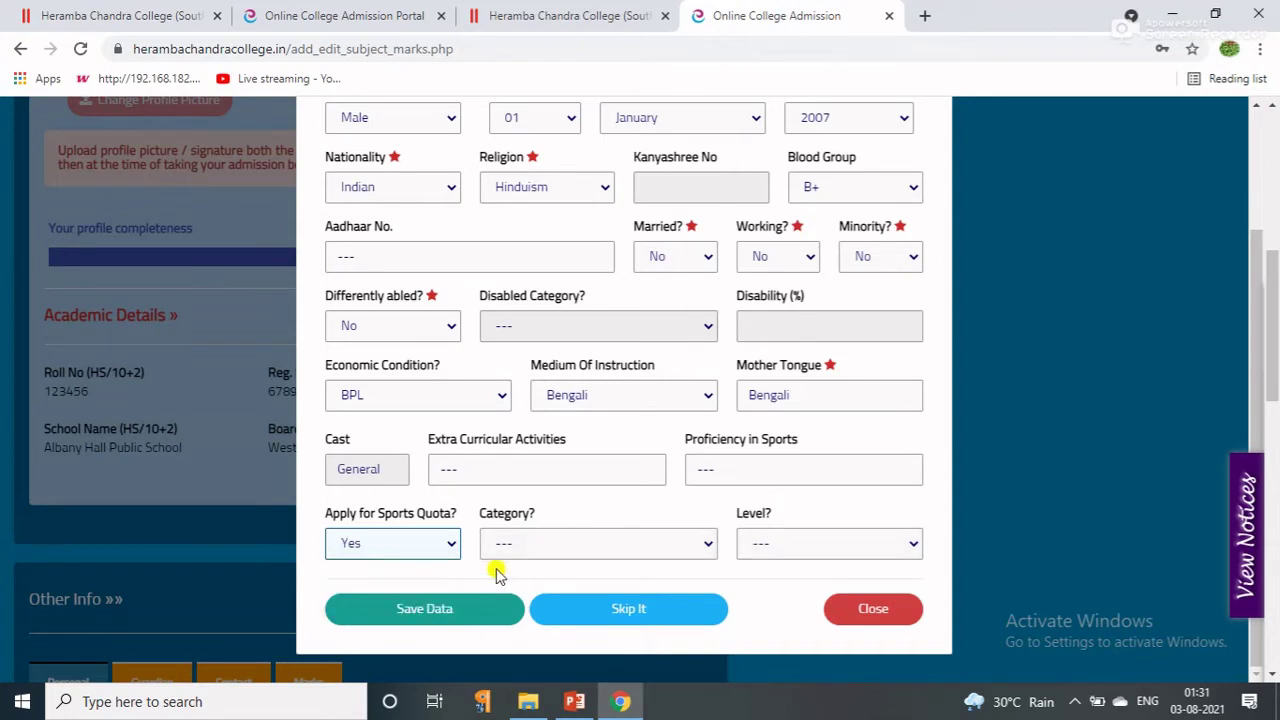
{"action": "left_click", "coordinate": [660, 545]}
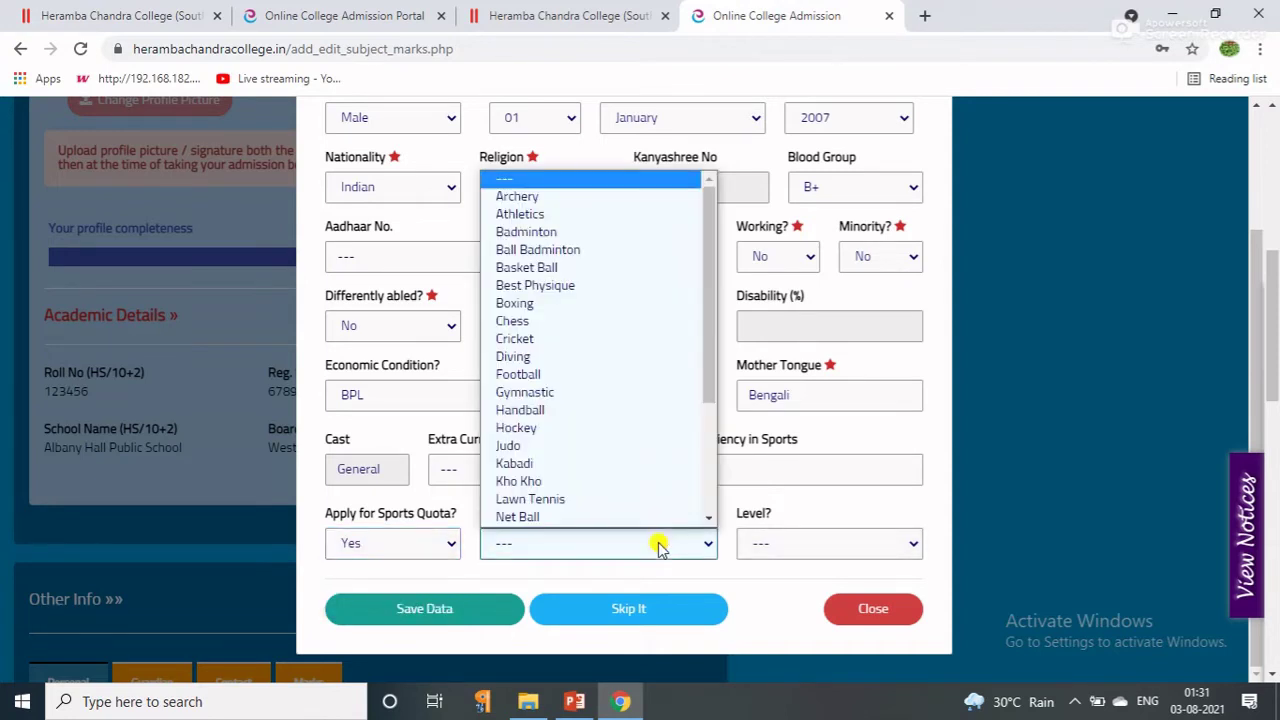
{"action": "left_click", "coordinate": [512, 236]}
{"action": "left_click", "coordinate": [768, 536]}
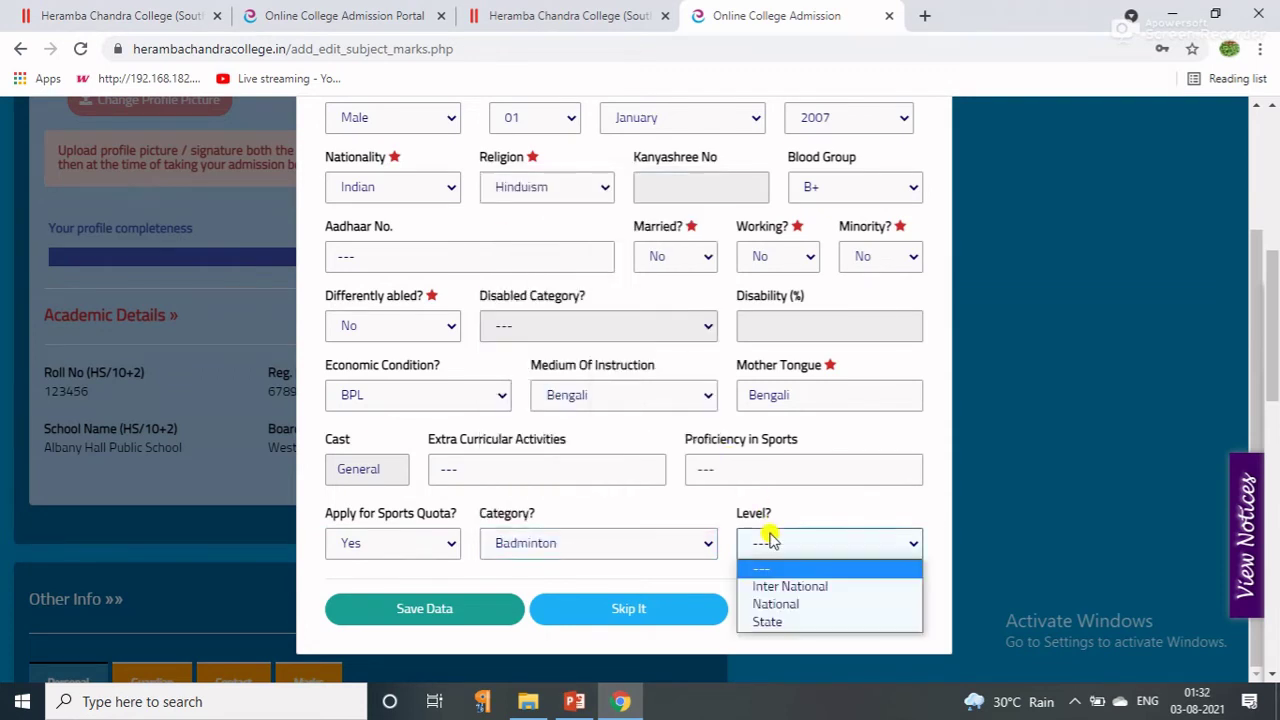
{"action": "left_click", "coordinate": [768, 621]}
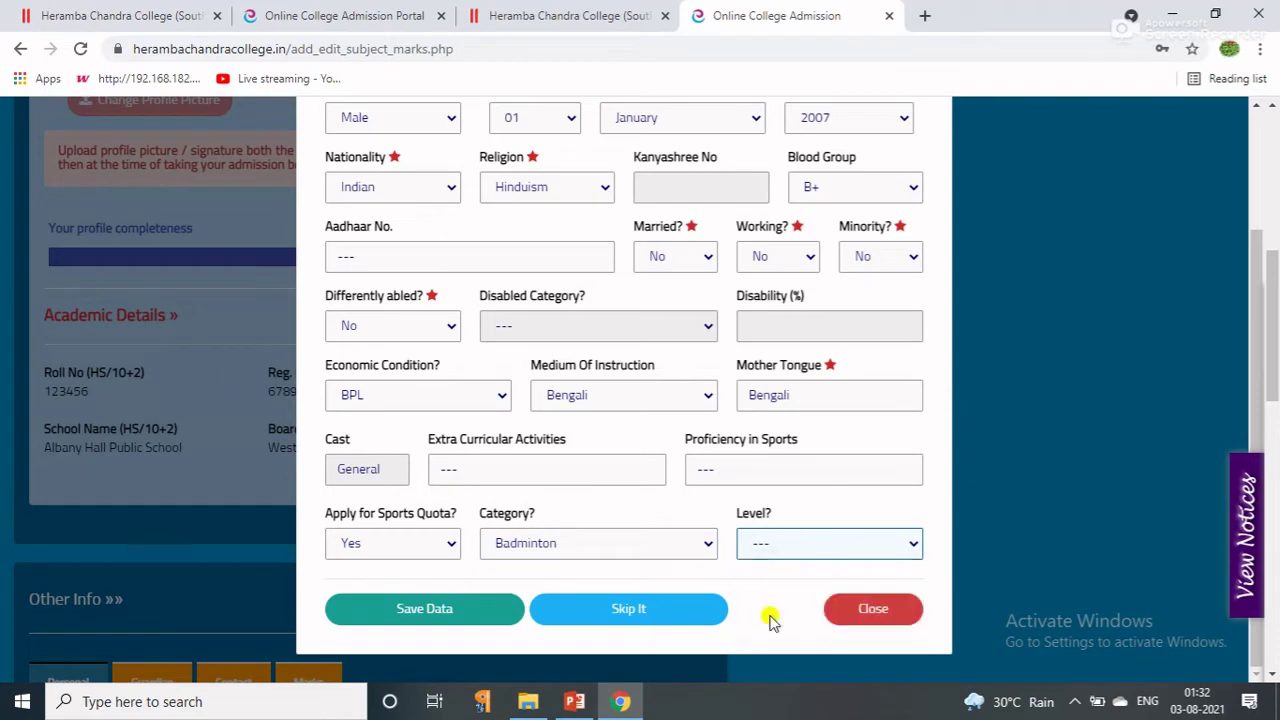
{"action": "left_click", "coordinate": [383, 542]}
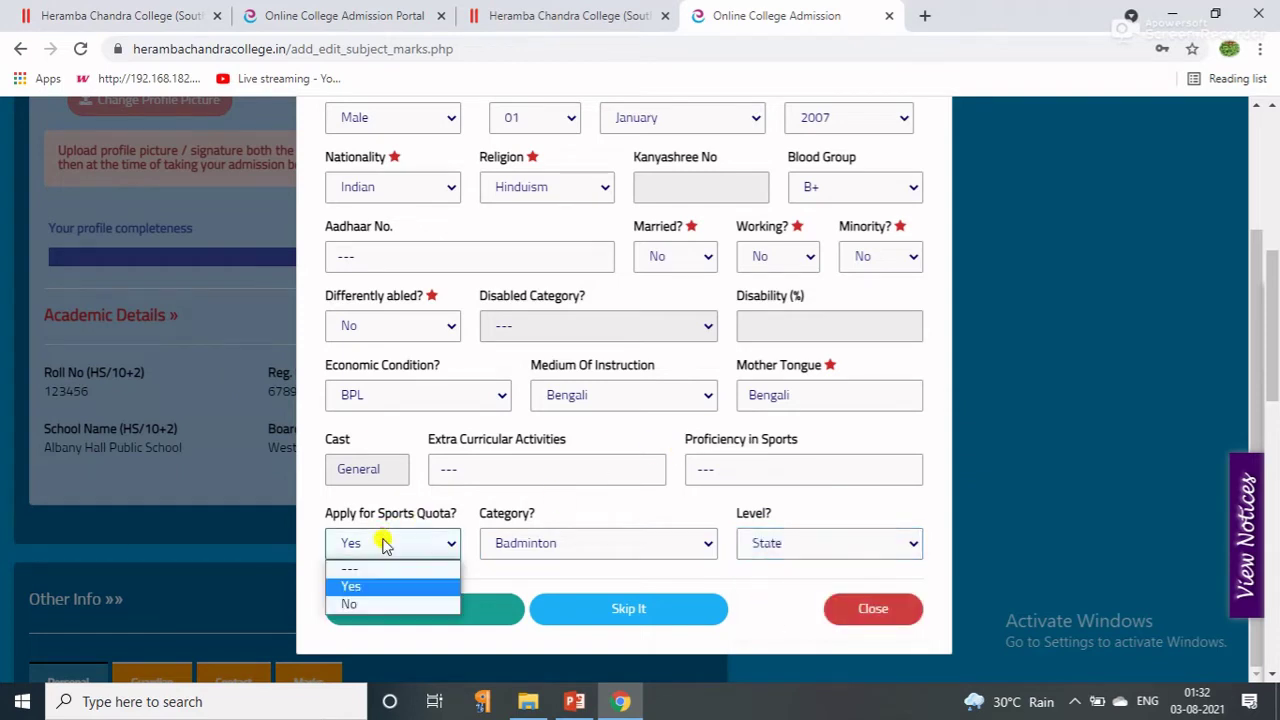
{"action": "left_click", "coordinate": [355, 608]}
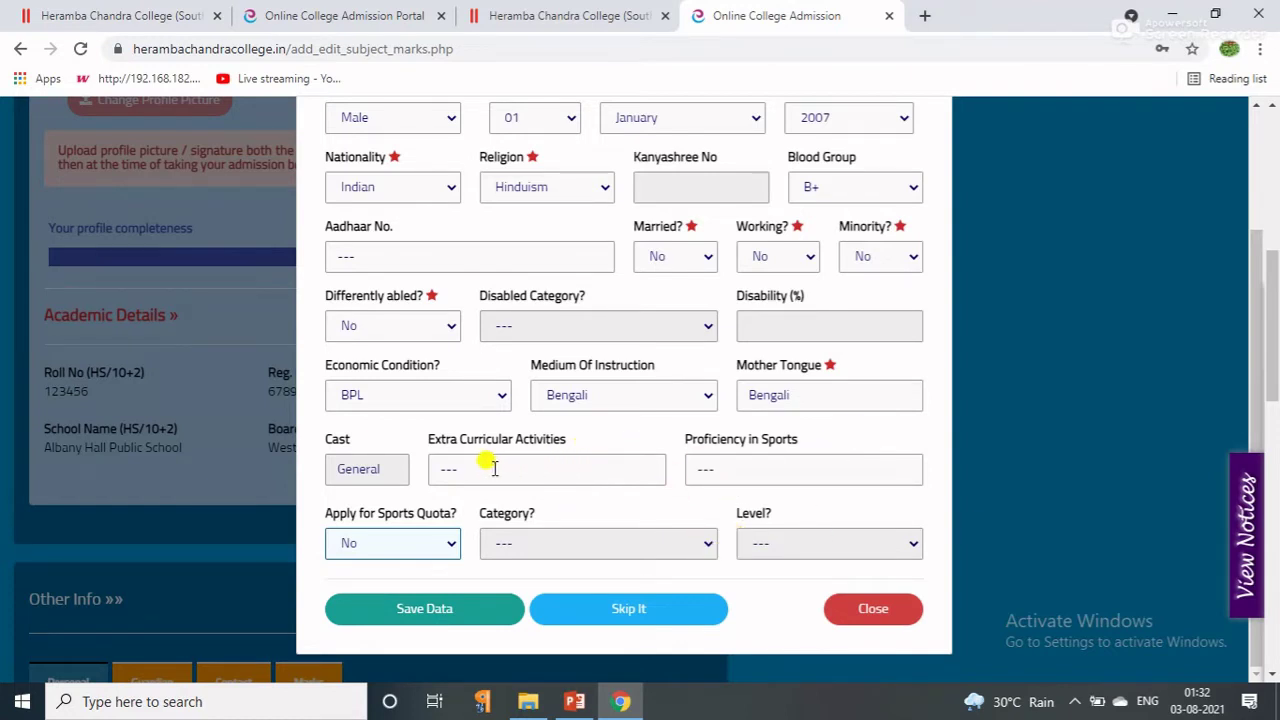
Save the personal details and dismiss the Bihar Board notification.
{"action": "left_click", "coordinate": [381, 617]}
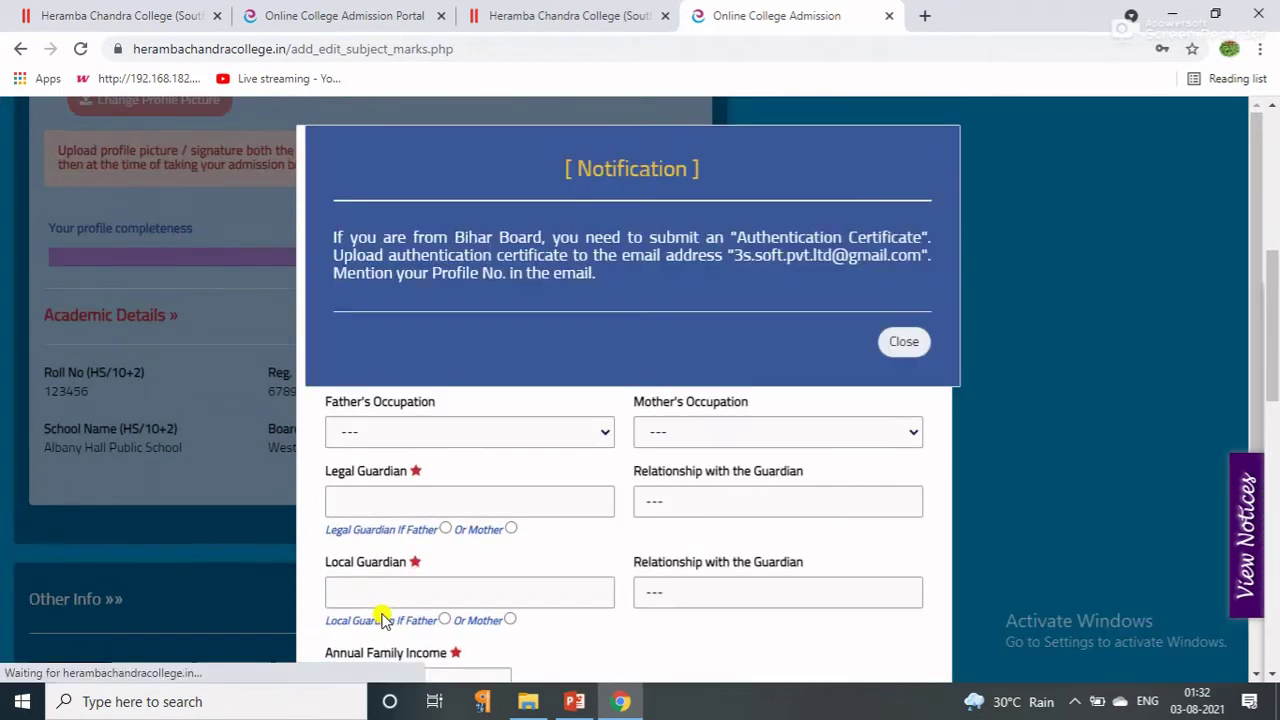
{"action": "left_click", "coordinate": [900, 341]}
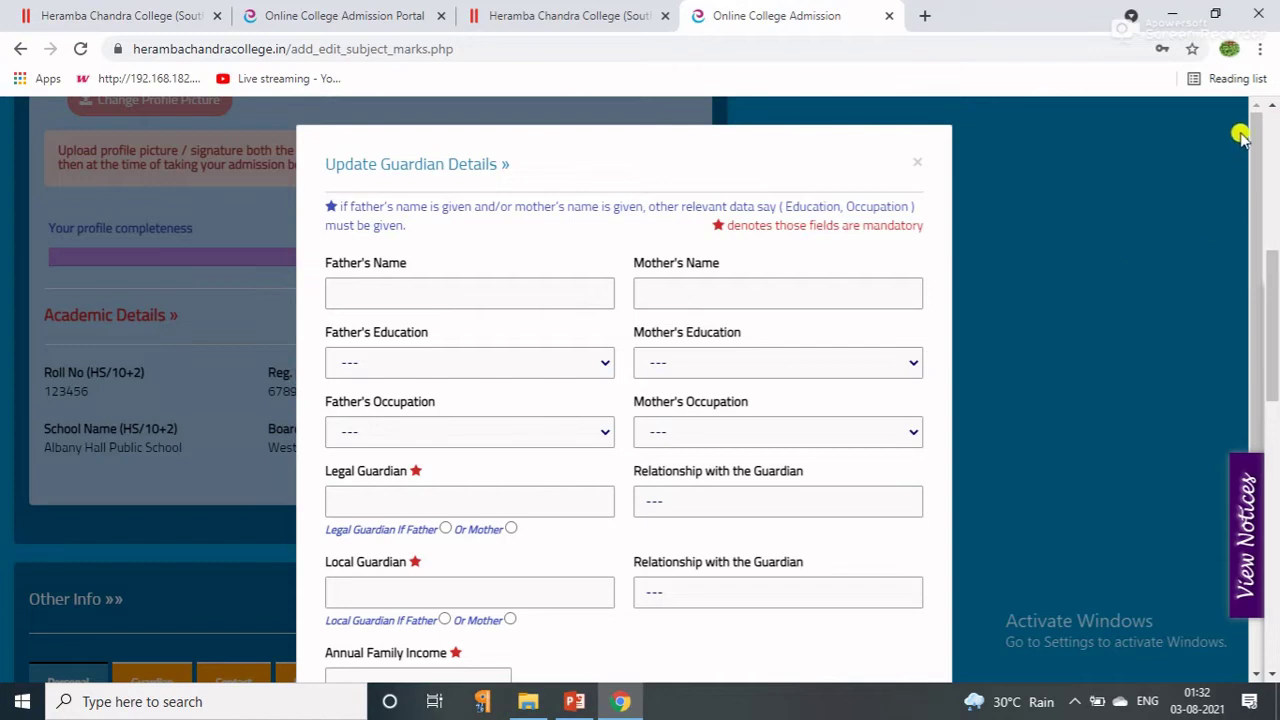
{"action": "left_click_drag", "start_coordinate": [1257, 150], "coordinate": [1257, 160]}
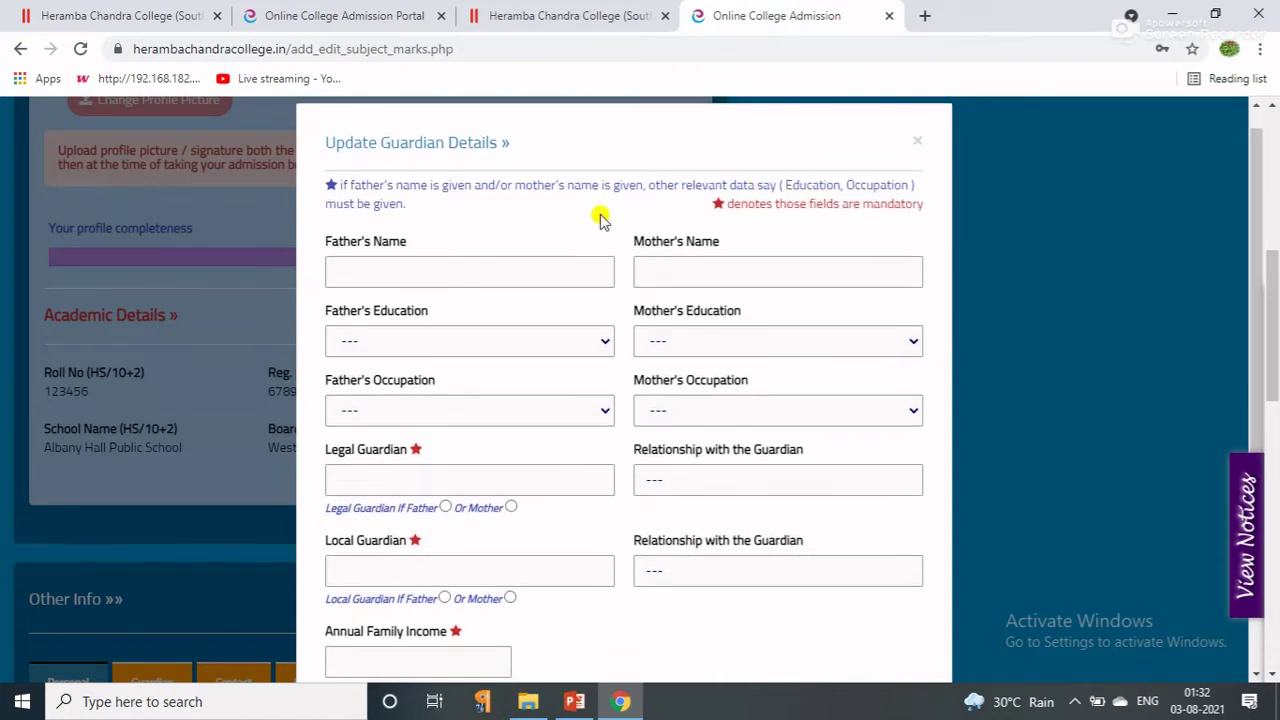
Enter the father's and mother's full names on the guardian form.
{"action": "left_click", "coordinate": [354, 285]}
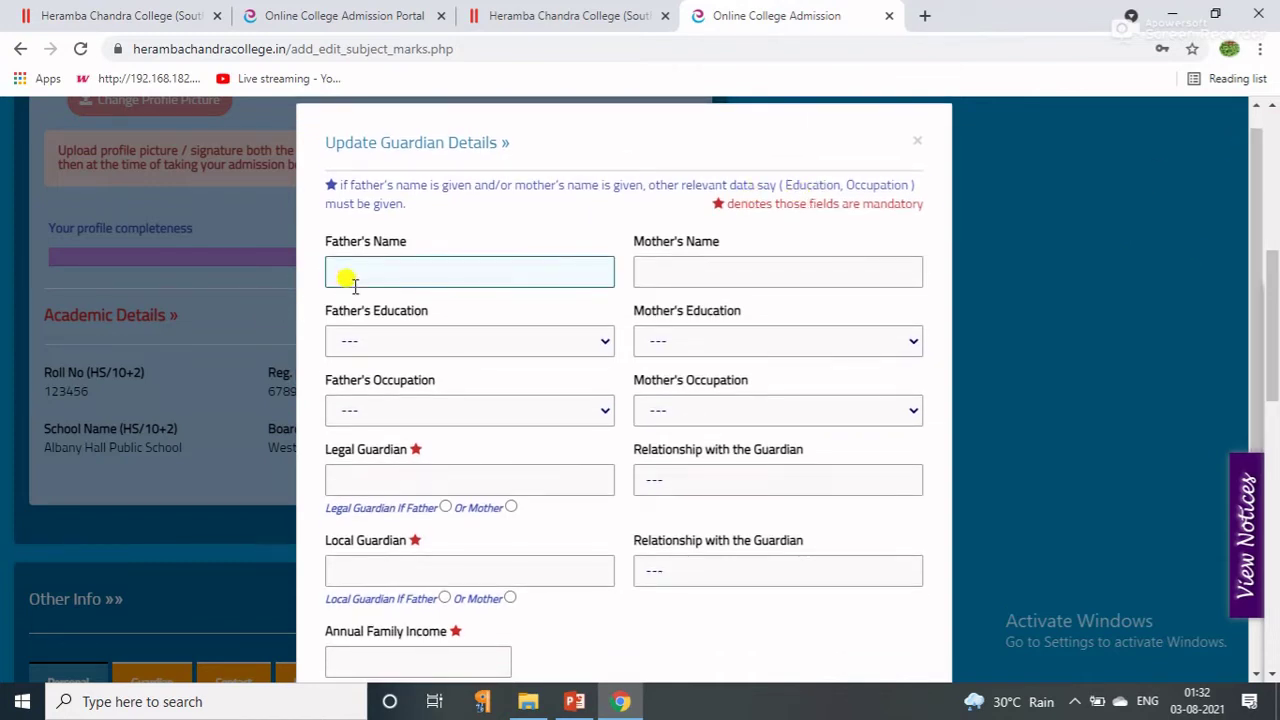
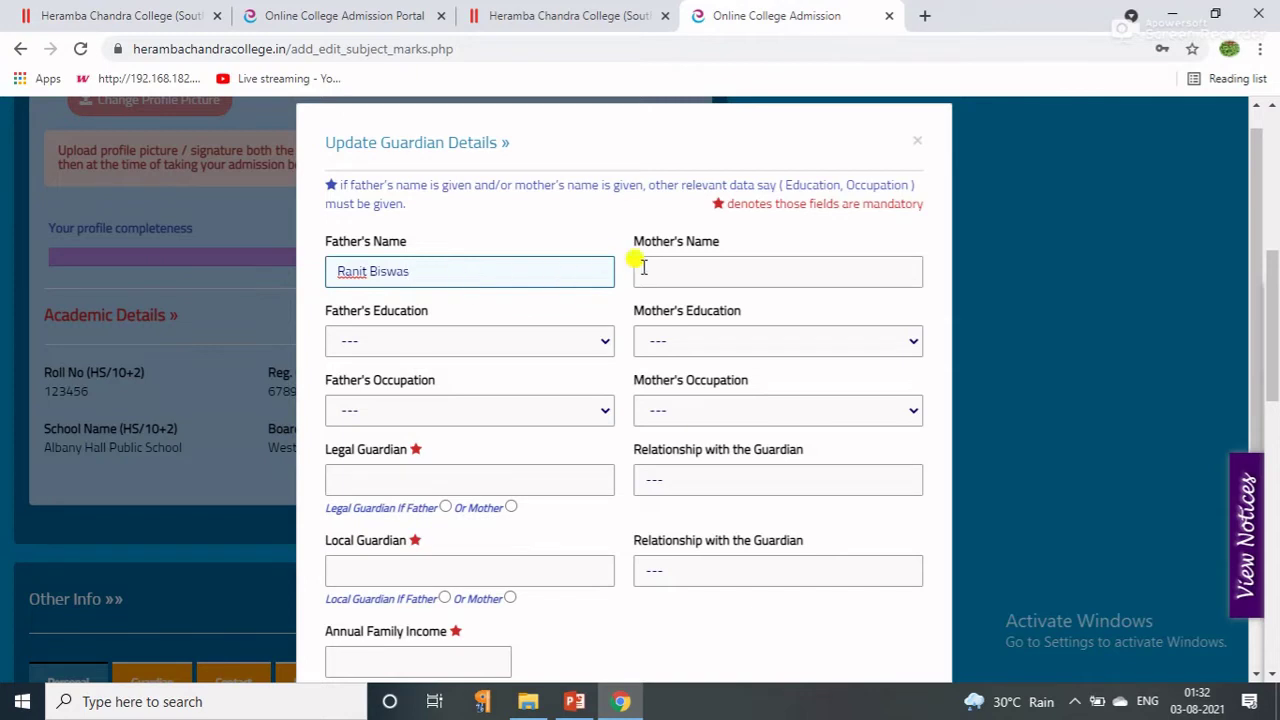
{"action": "left_click", "coordinate": [686, 262]}
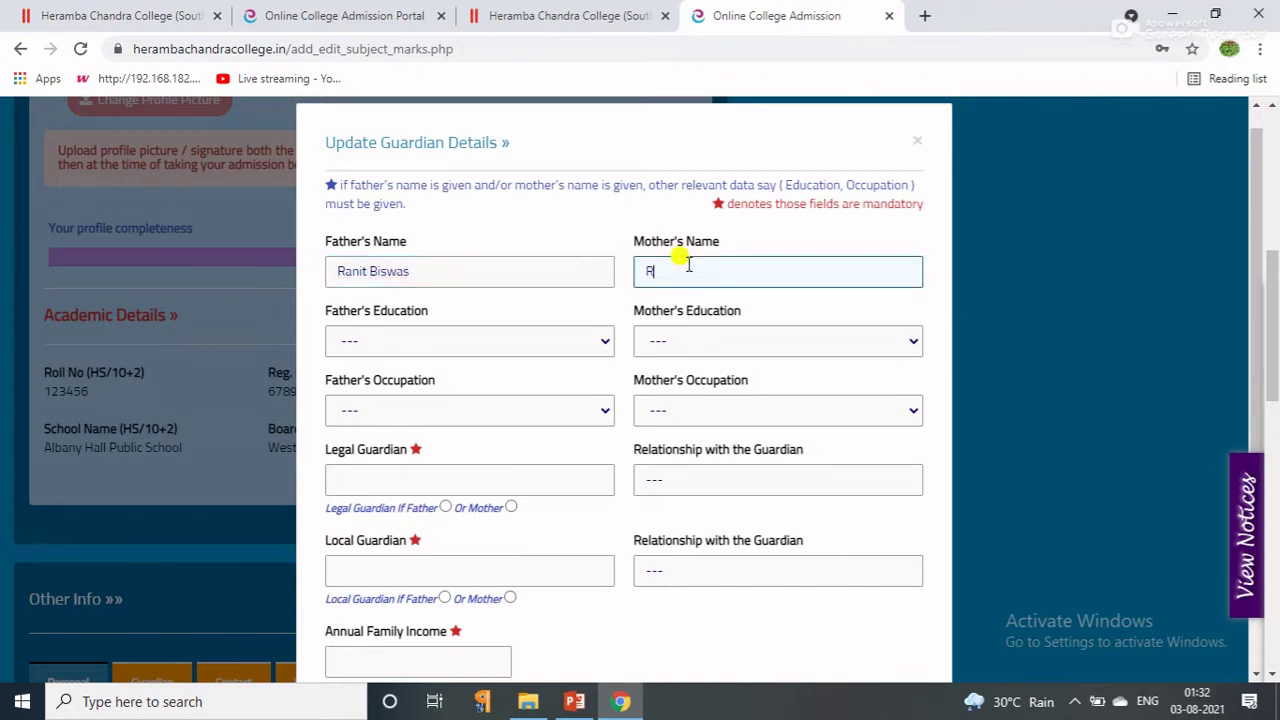
Set both Father's and Mother's Education to 12th Standard/H.S.
{"action": "left_click", "coordinate": [521, 345]}
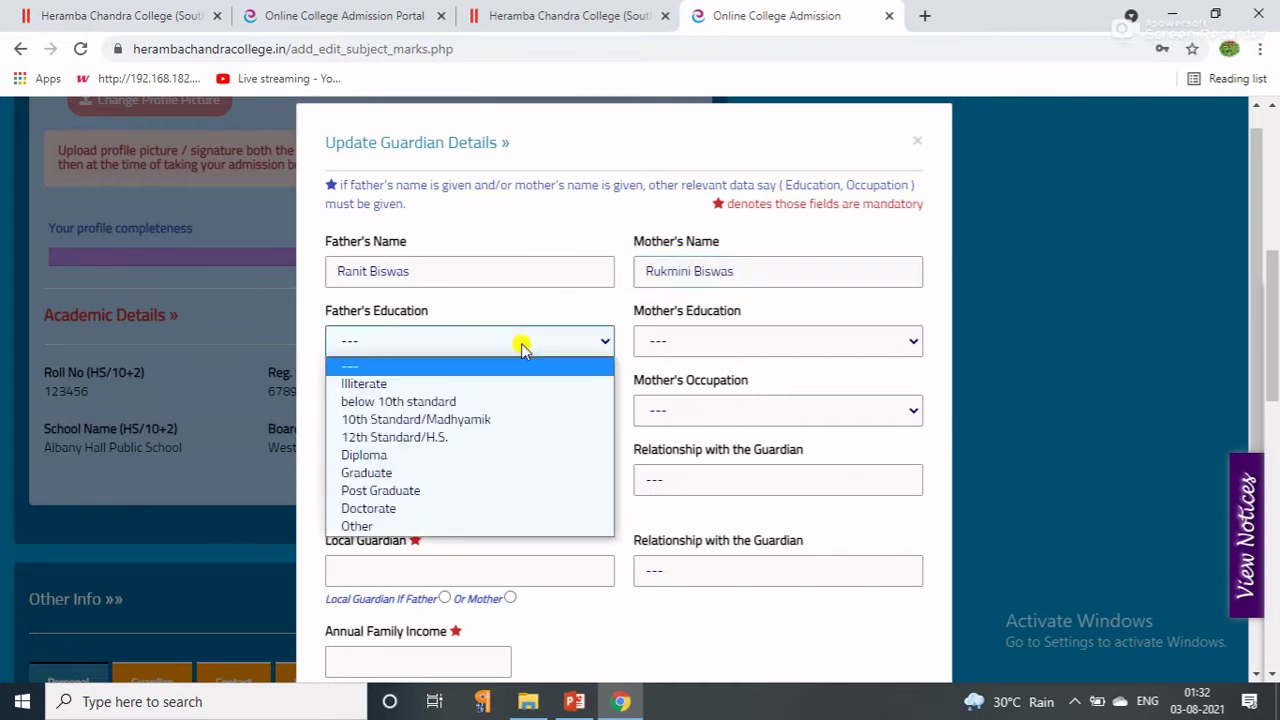
{"action": "left_click", "coordinate": [350, 439]}
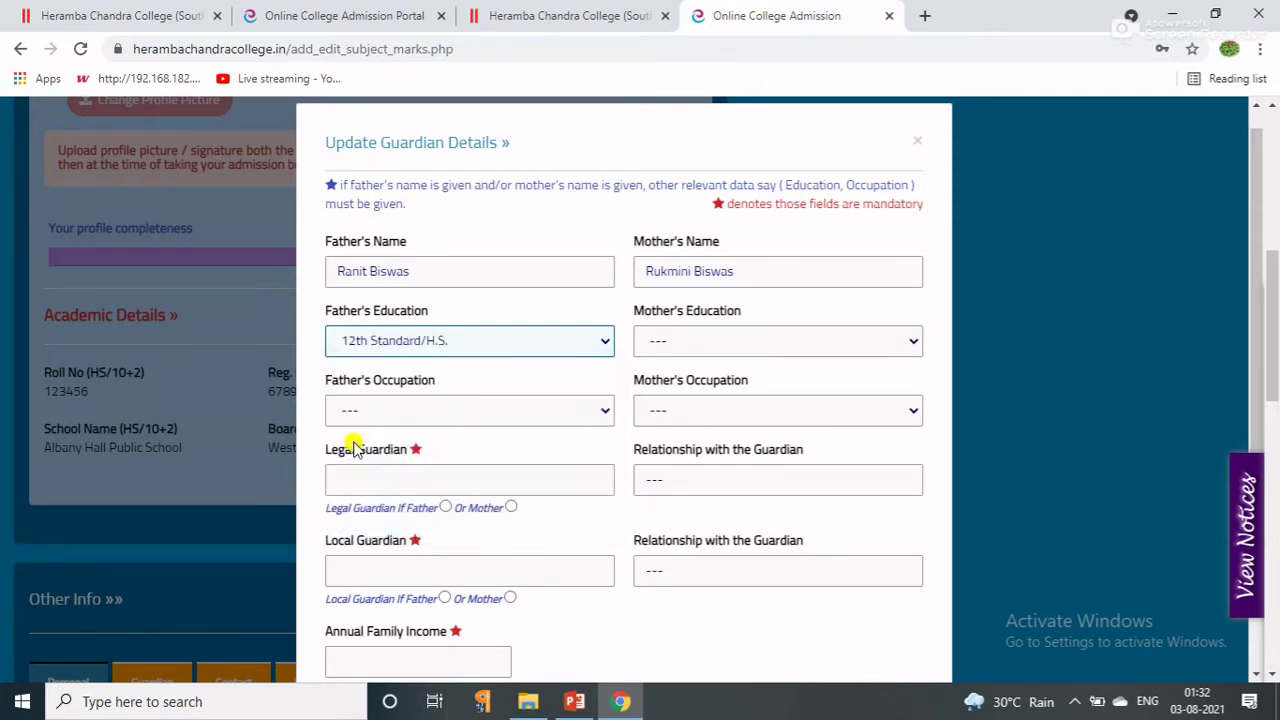
{"action": "left_click", "coordinate": [667, 338]}
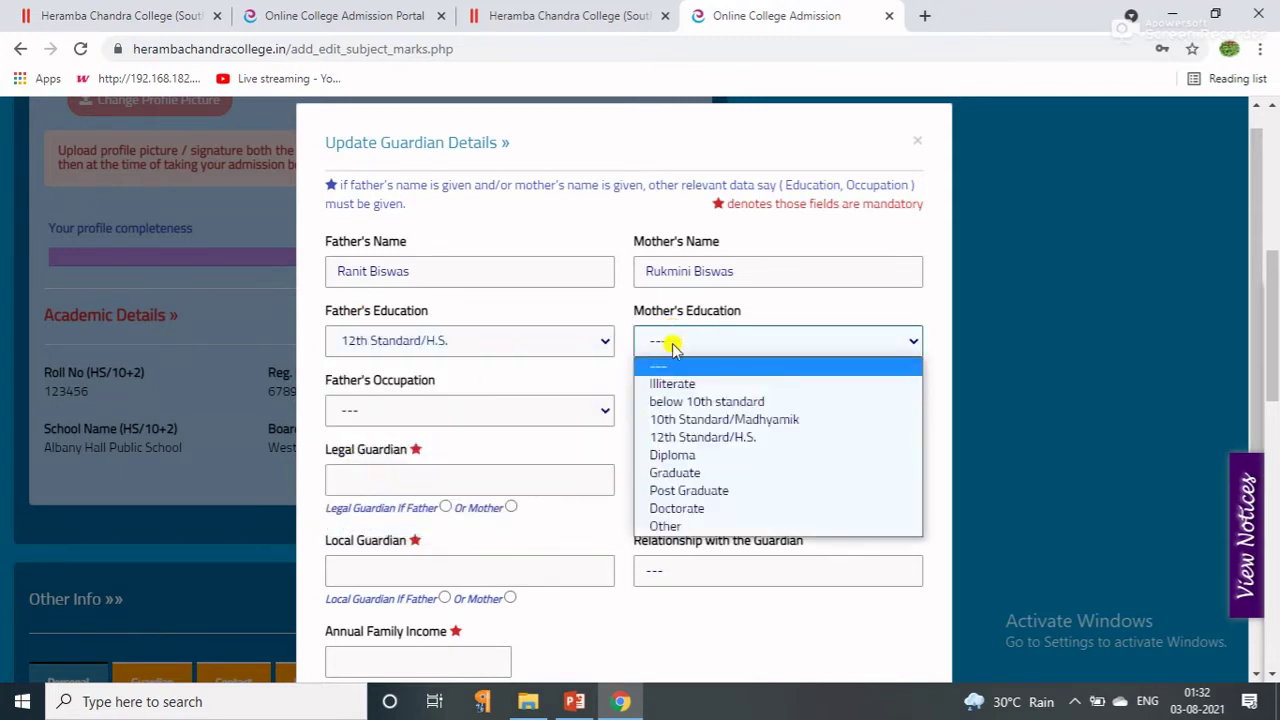
{"action": "left_click", "coordinate": [666, 438]}
{"action": "left_click", "coordinate": [512, 412]}
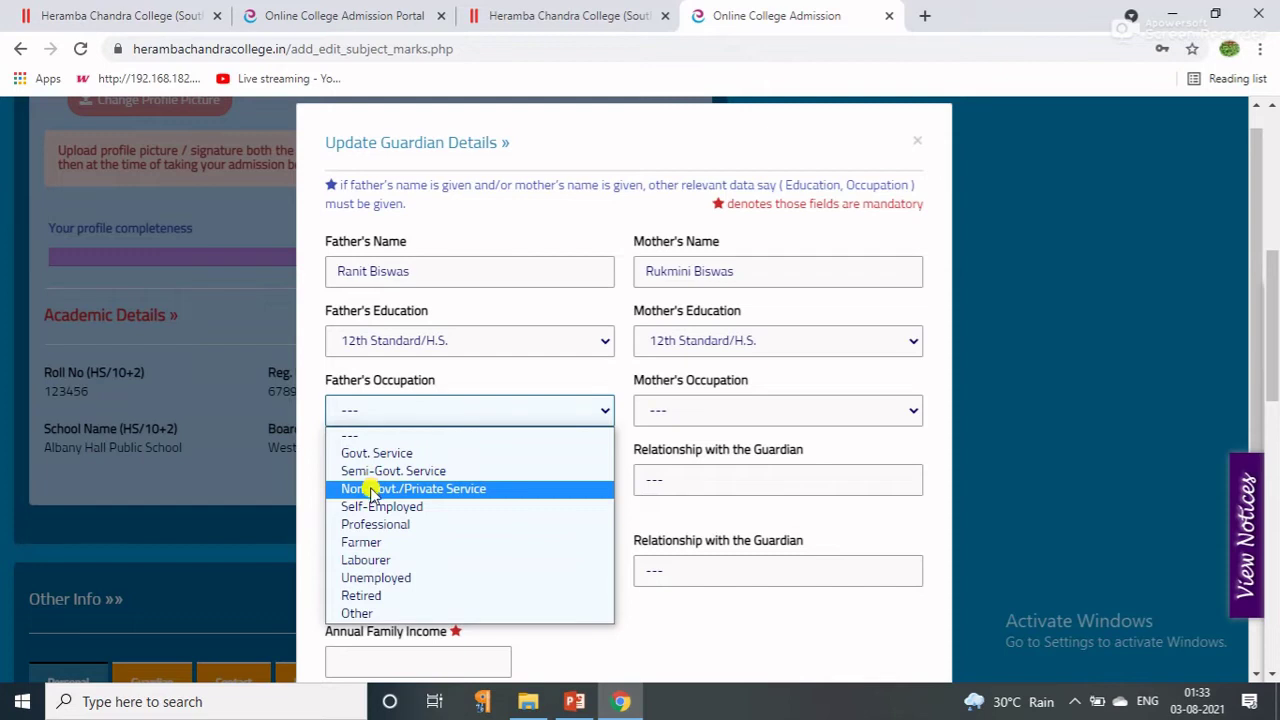
Set Father's Occupation to Self-Employed and Mother's Occupation to Housewife.
{"action": "left_click", "coordinate": [375, 508]}
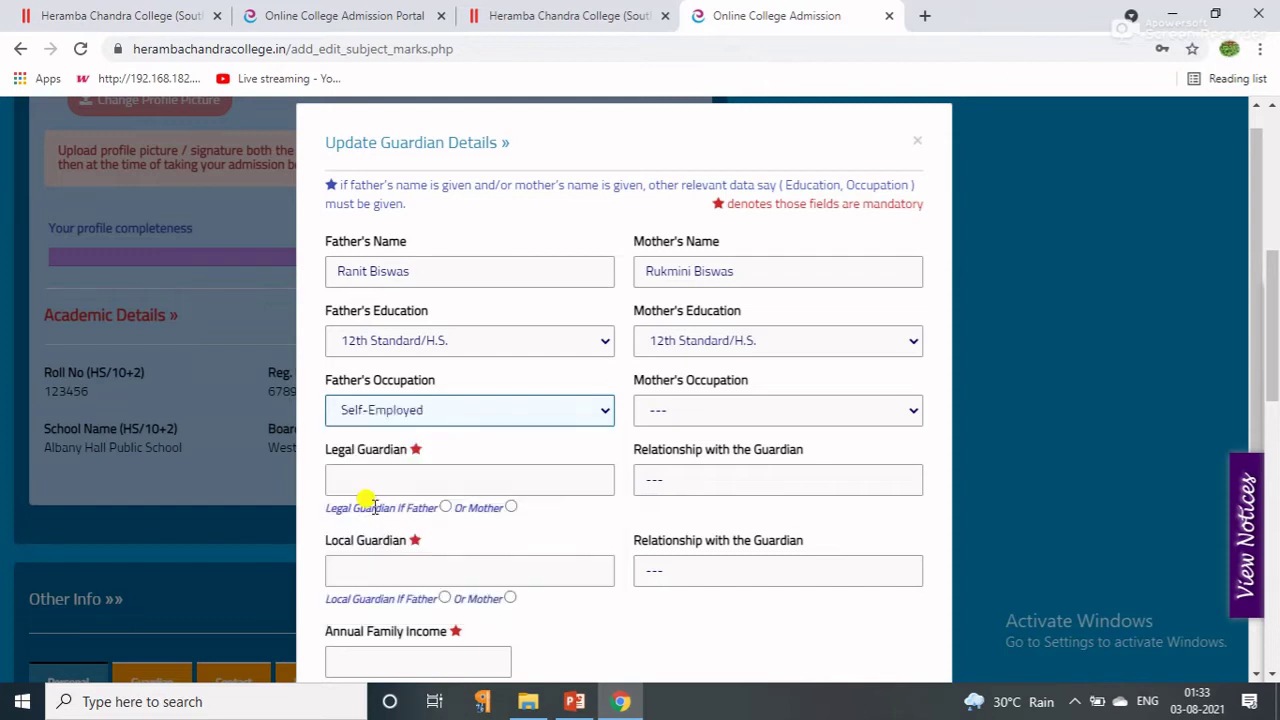
{"action": "left_click", "coordinate": [780, 416]}
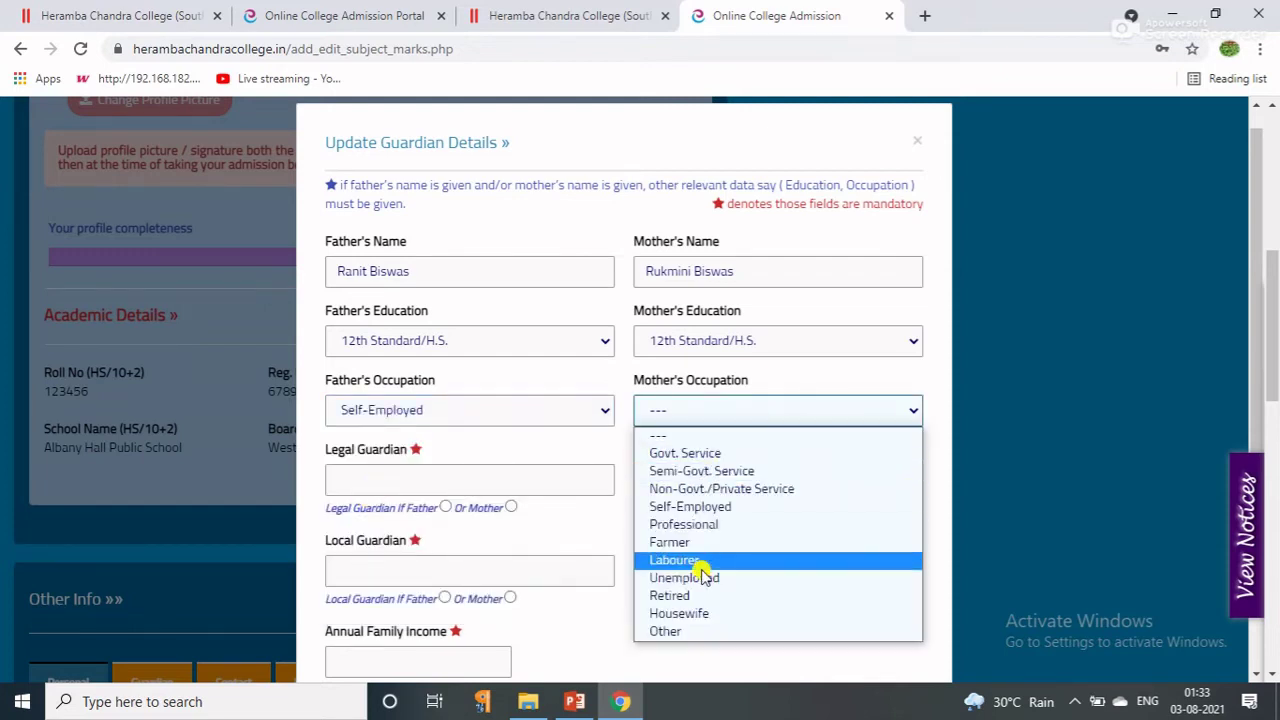
{"action": "left_click", "coordinate": [706, 614]}
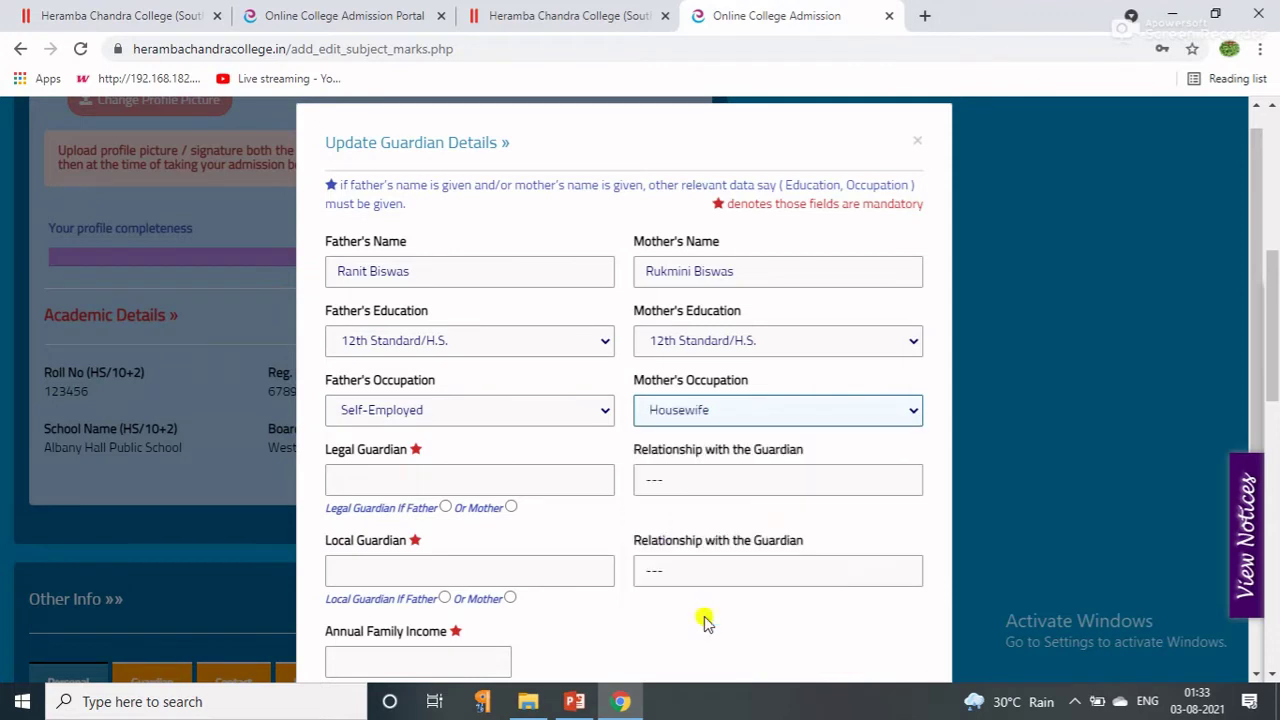
Make the father both the Legal Guardian and the Local Guardian.
{"action": "left_click", "coordinate": [340, 477]}
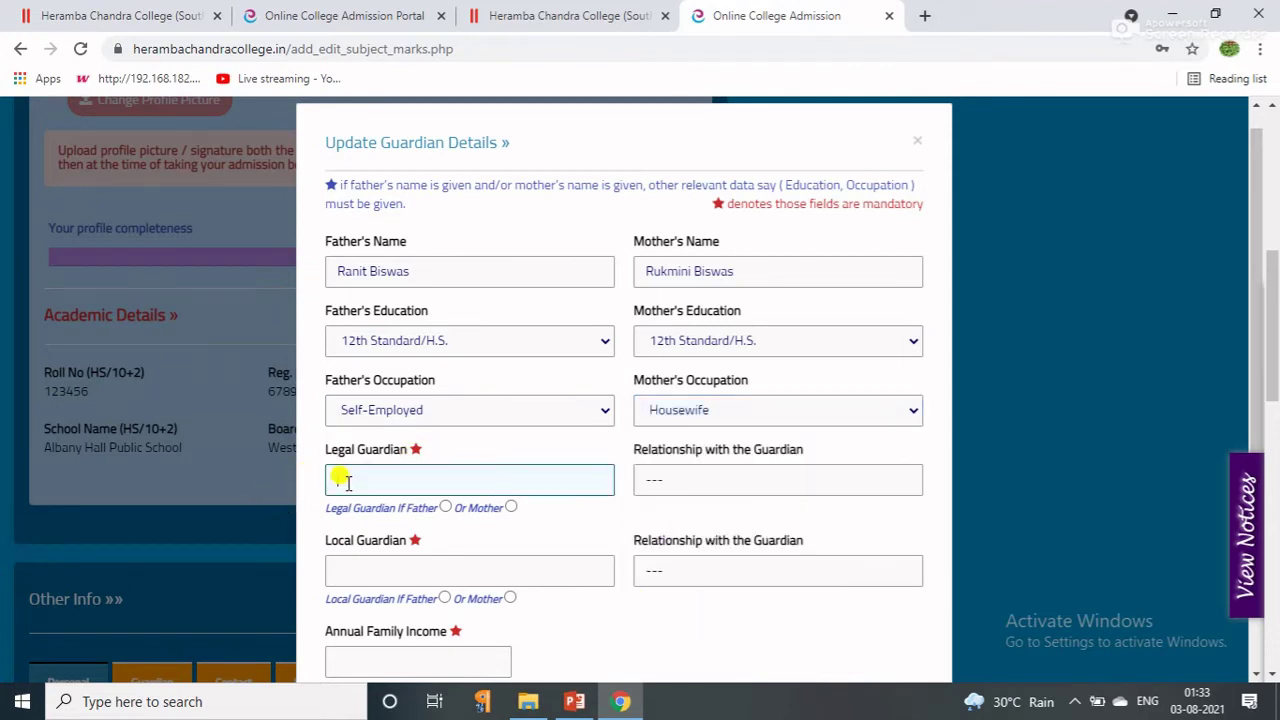
{"action": "left_click", "coordinate": [444, 509]}
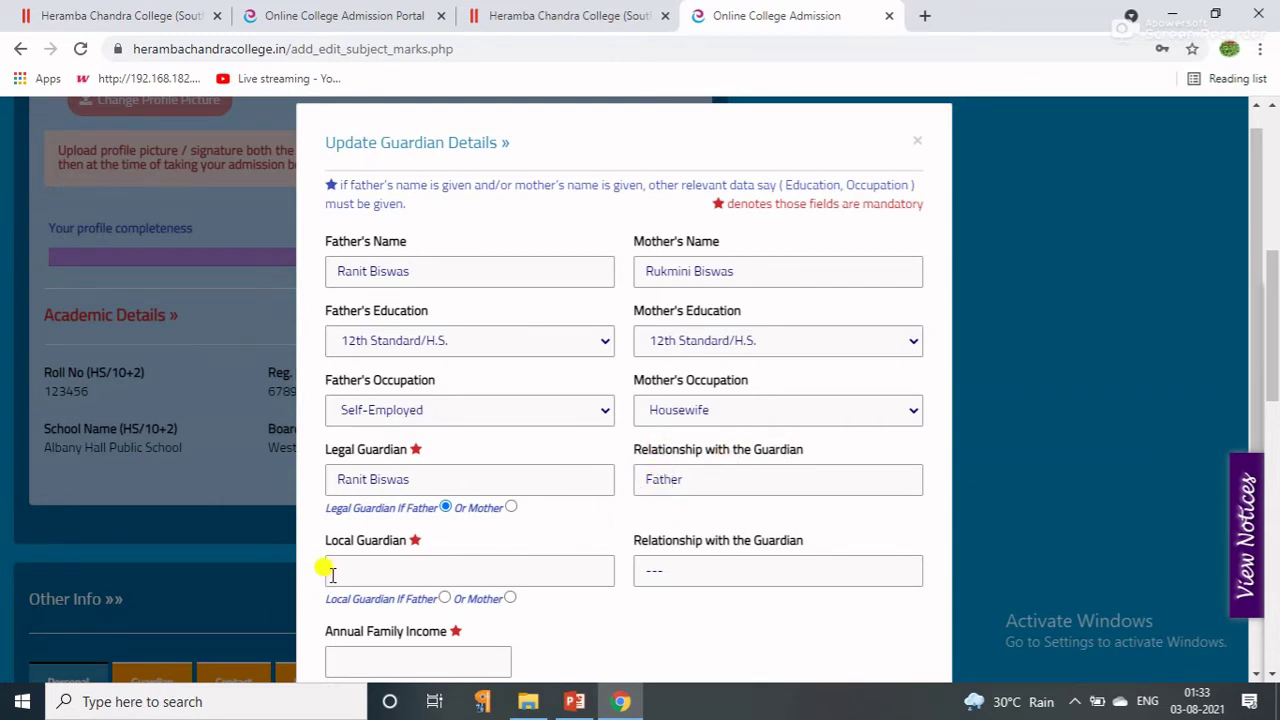
{"action": "left_click", "coordinate": [444, 598]}
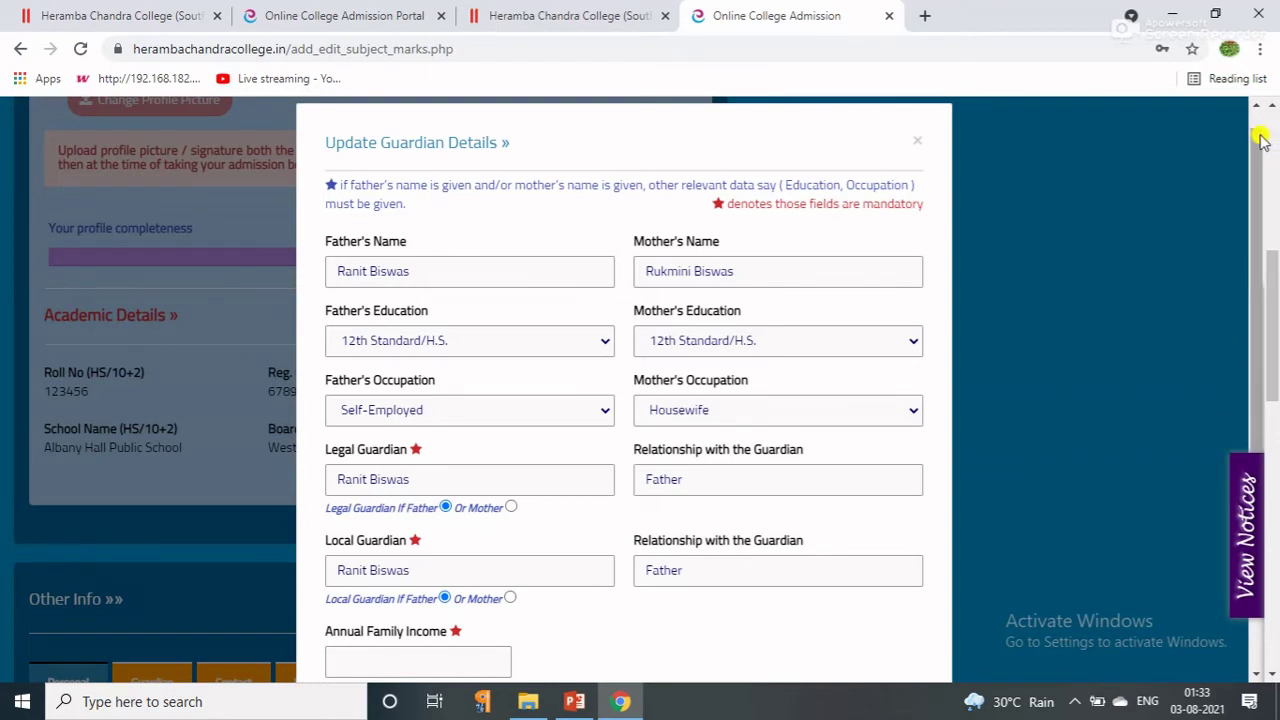
{"action": "scroll", "coordinate": [1271, 147], "scroll_direction": "down", "scroll_amount": 1}
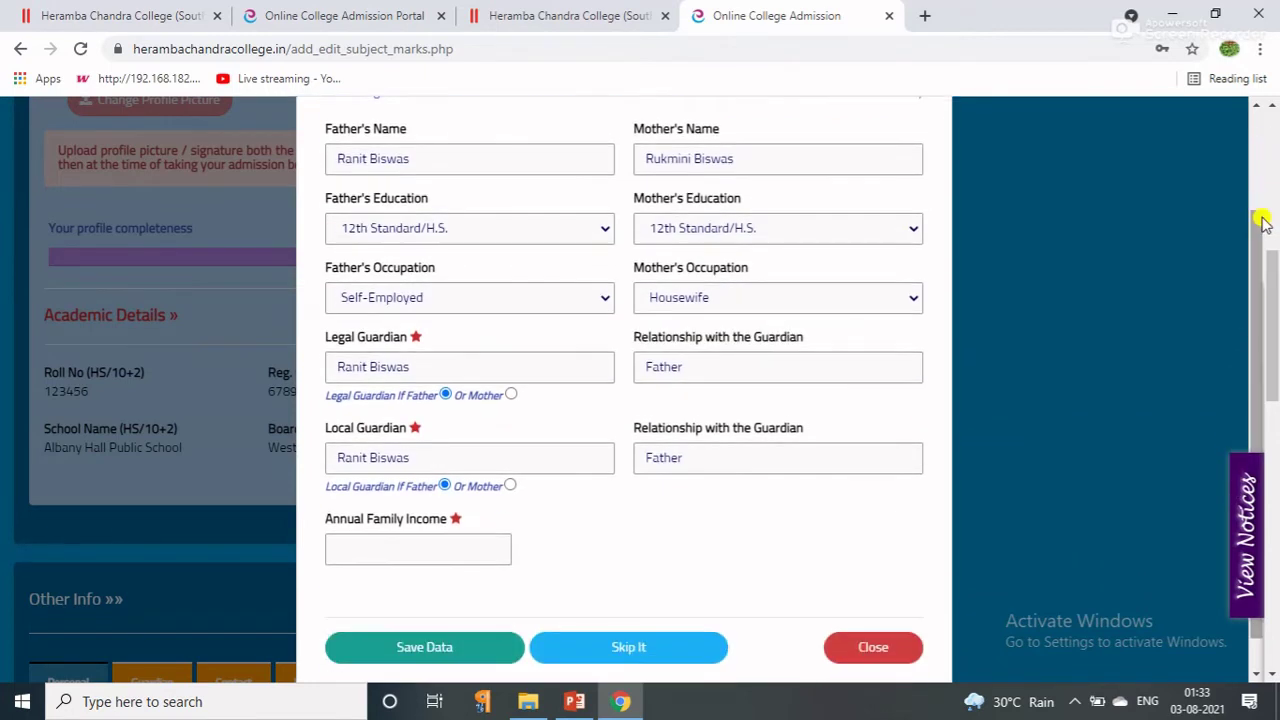
Enter 400000 as Annual Family Income and save the guardian details.
{"action": "left_click", "coordinate": [385, 538]}
{"action": "type", "text": "4000"}
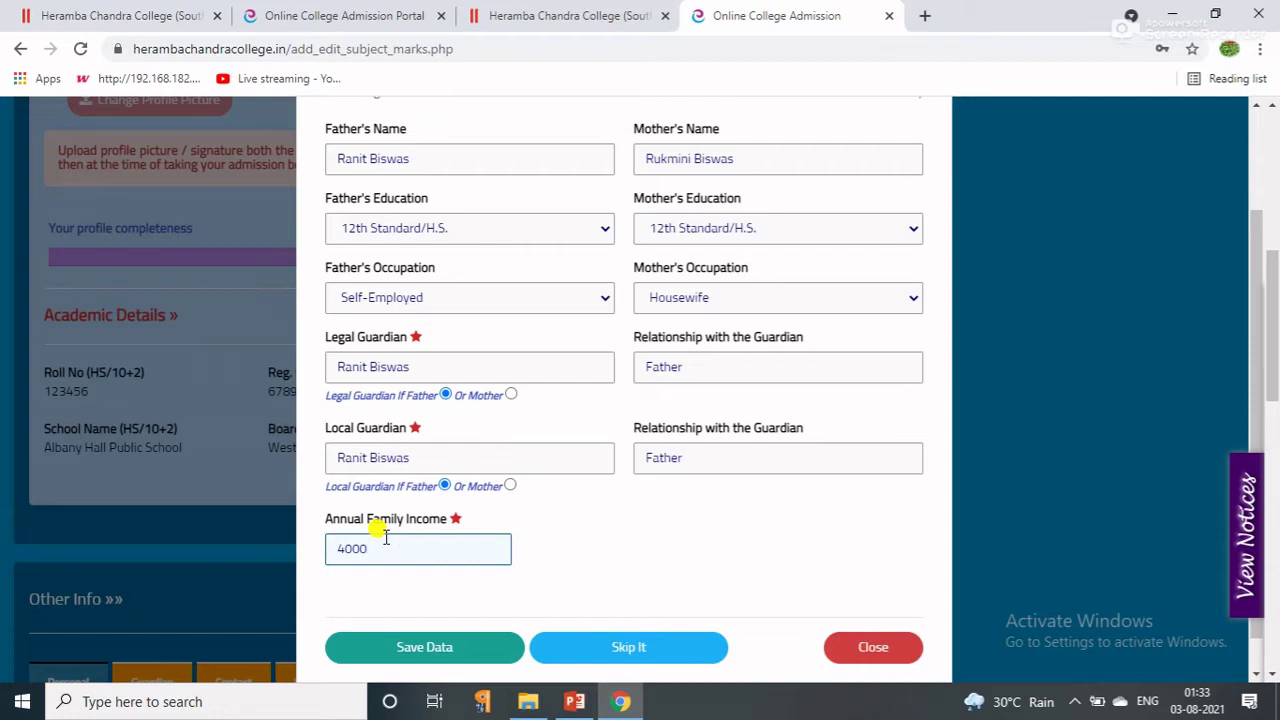
{"action": "type", "text": "00"}
{"action": "left_click", "coordinate": [445, 650]}
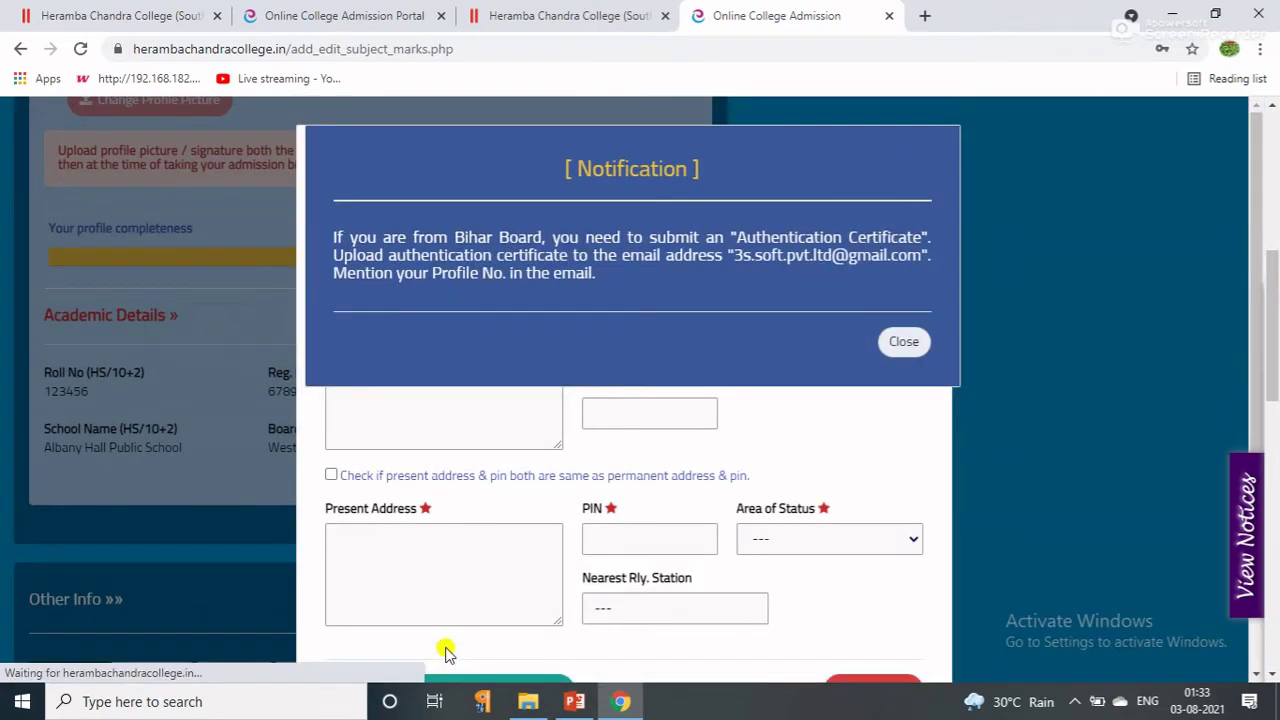
Dismiss the notification and enter the guardian's mobile number.
{"action": "left_click", "coordinate": [904, 341]}
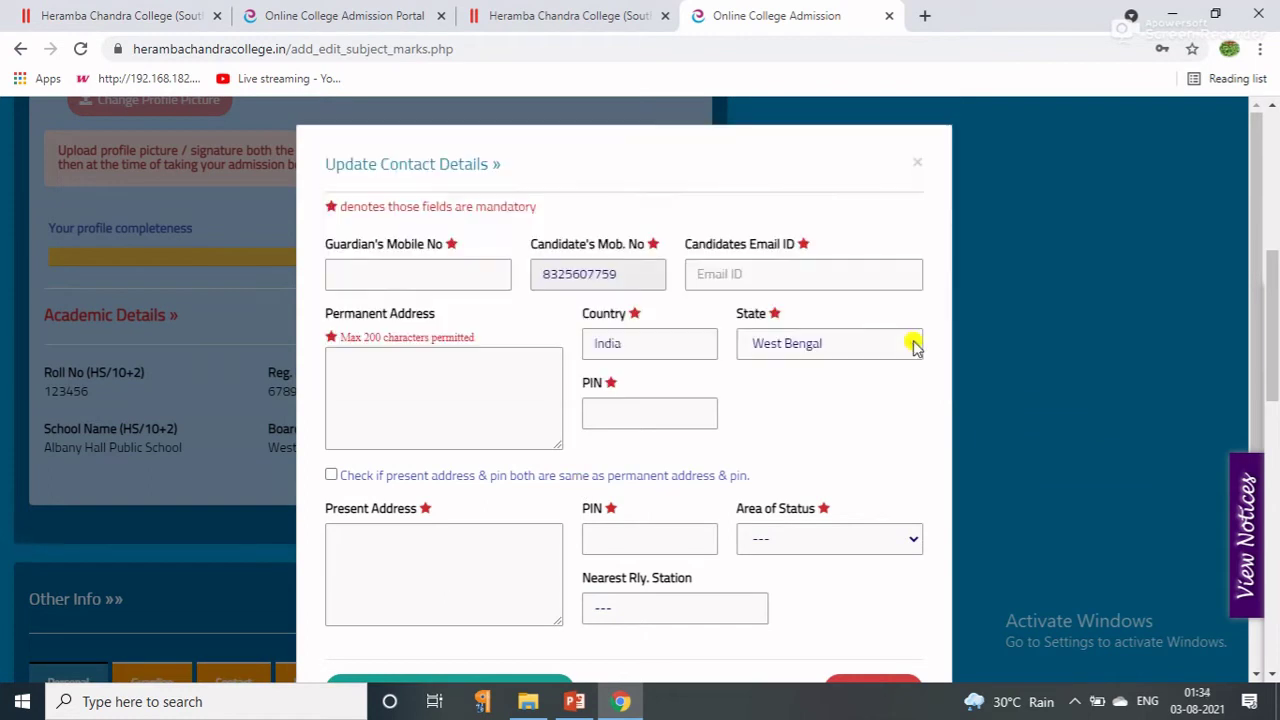
{"action": "left_click", "coordinate": [389, 264]}
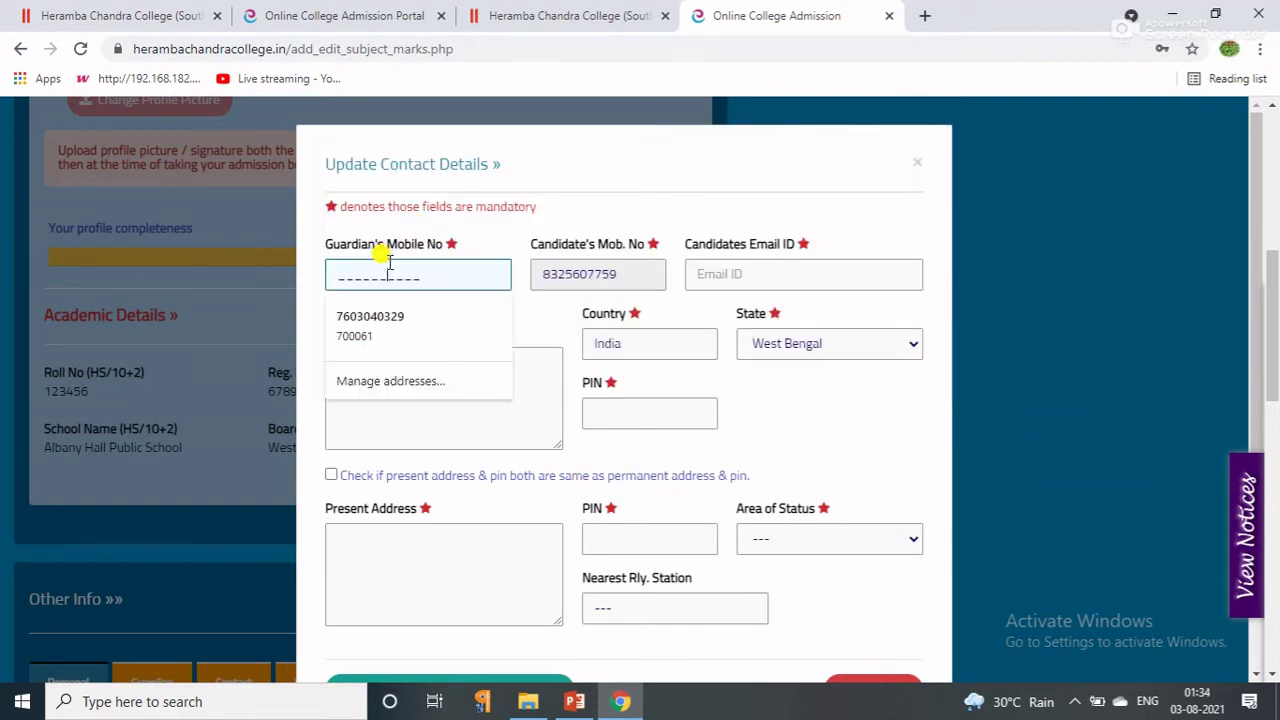
{"action": "left_click", "coordinate": [443, 276]}
{"action": "left_click", "coordinate": [335, 278]}
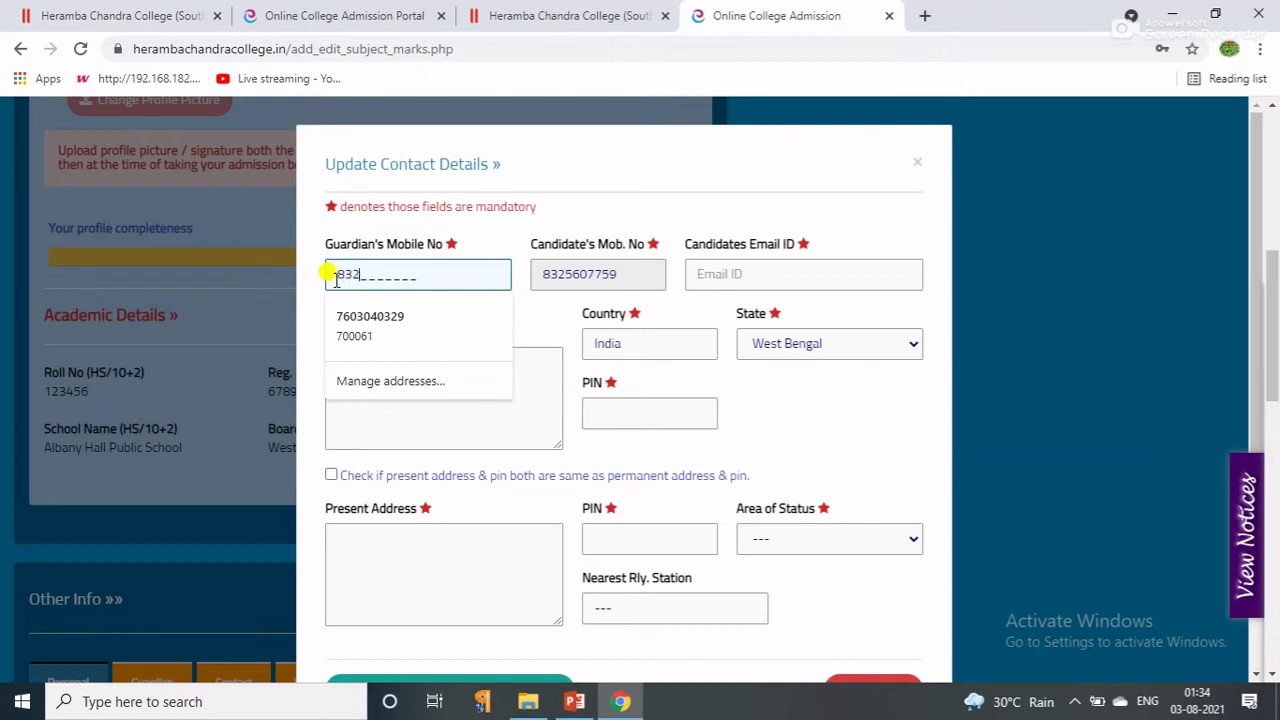
Fill in the candidate's e-mail address and move to Permanent Address.
{"action": "left_click", "coordinate": [706, 272]}
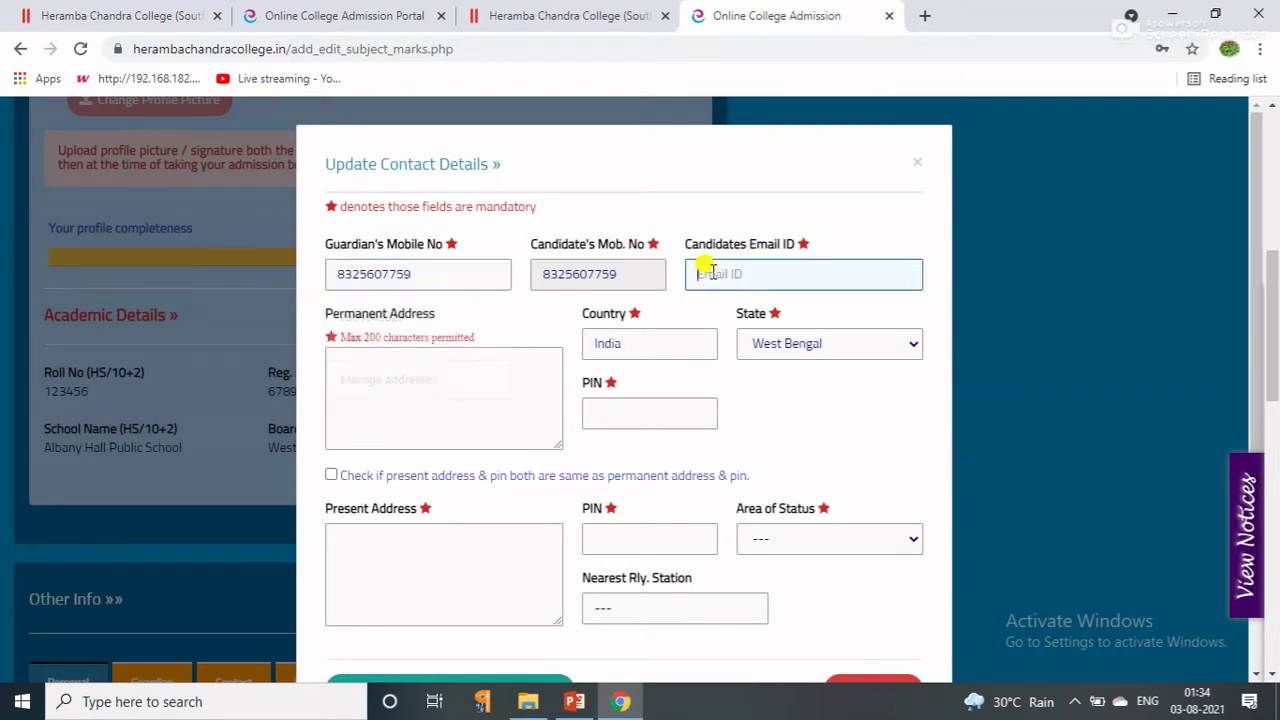
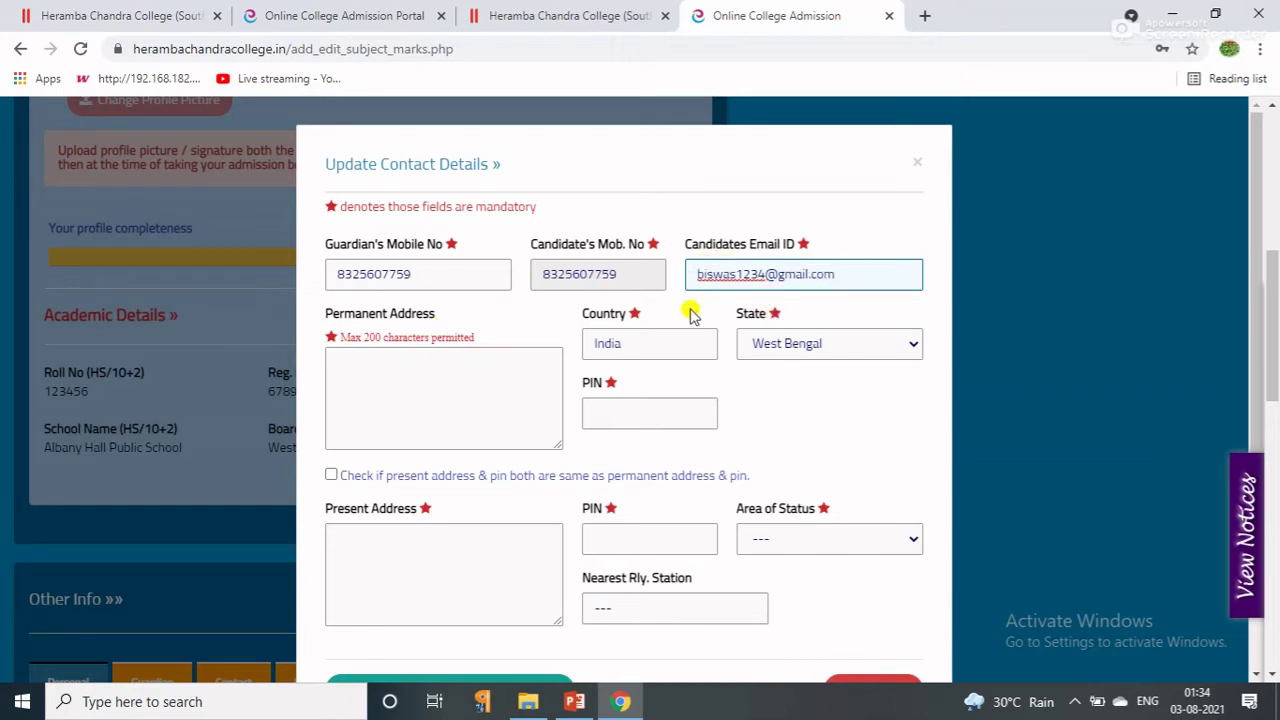
{"action": "left_click", "coordinate": [413, 403]}
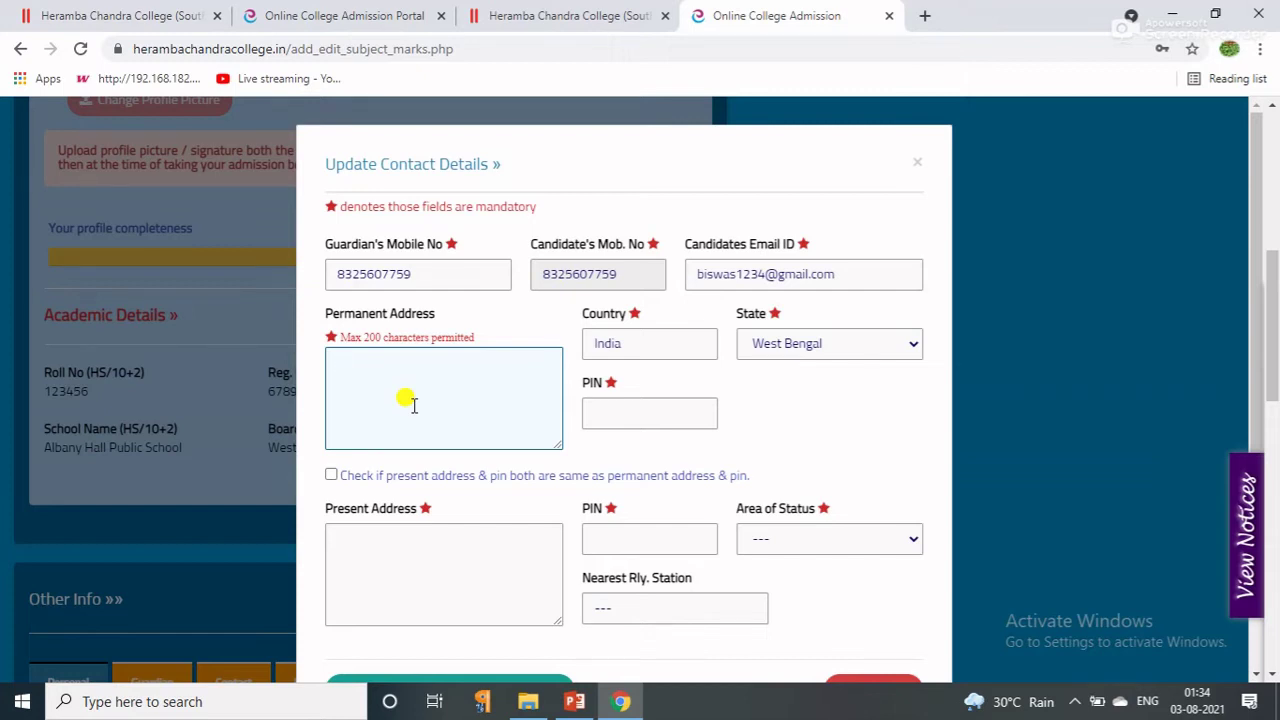
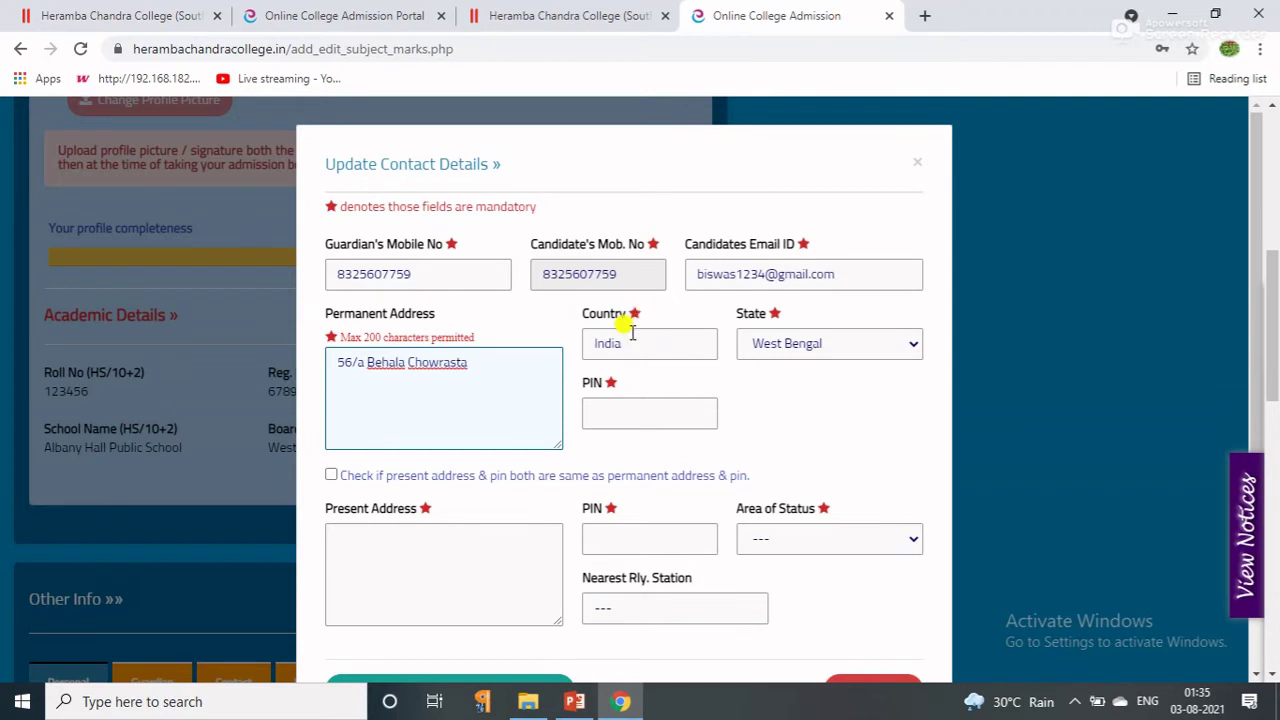
Enter the permanent address and its PIN, and mark present address as same as permanent.
{"action": "left_click_drag", "start_coordinate": [463, 362], "coordinate": [312, 368]}
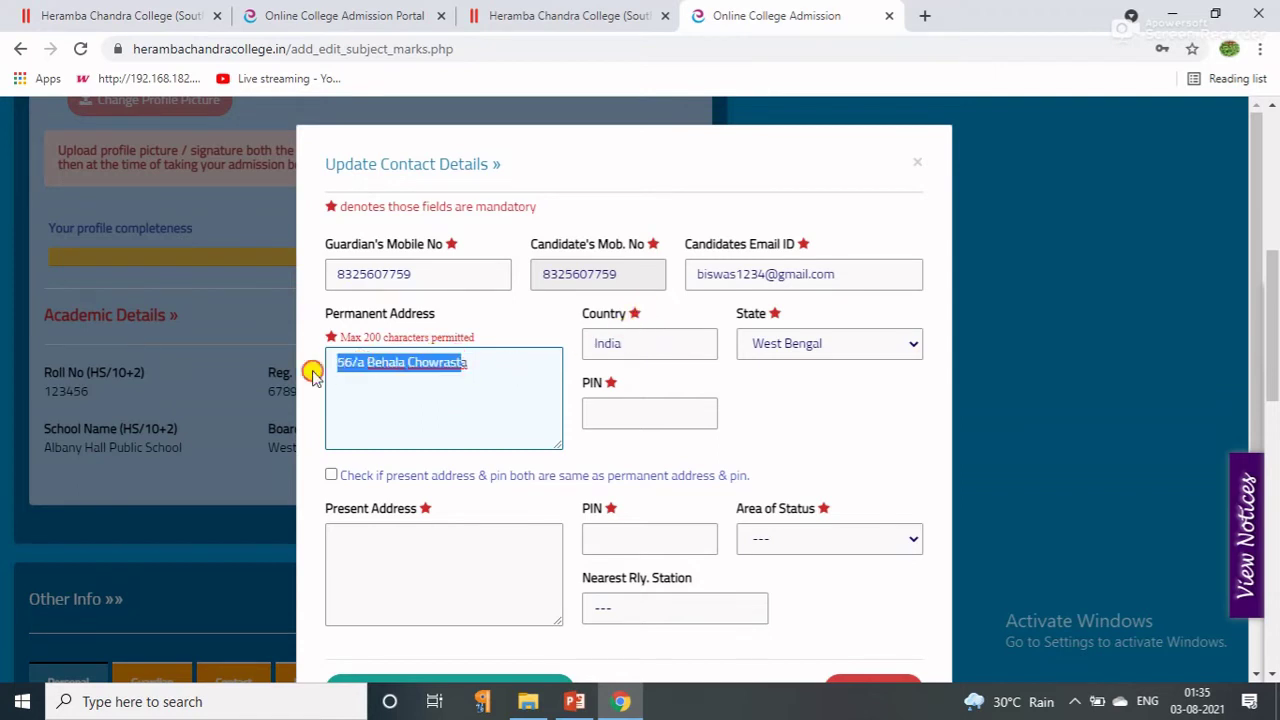
{"action": "left_click", "coordinate": [406, 391]}
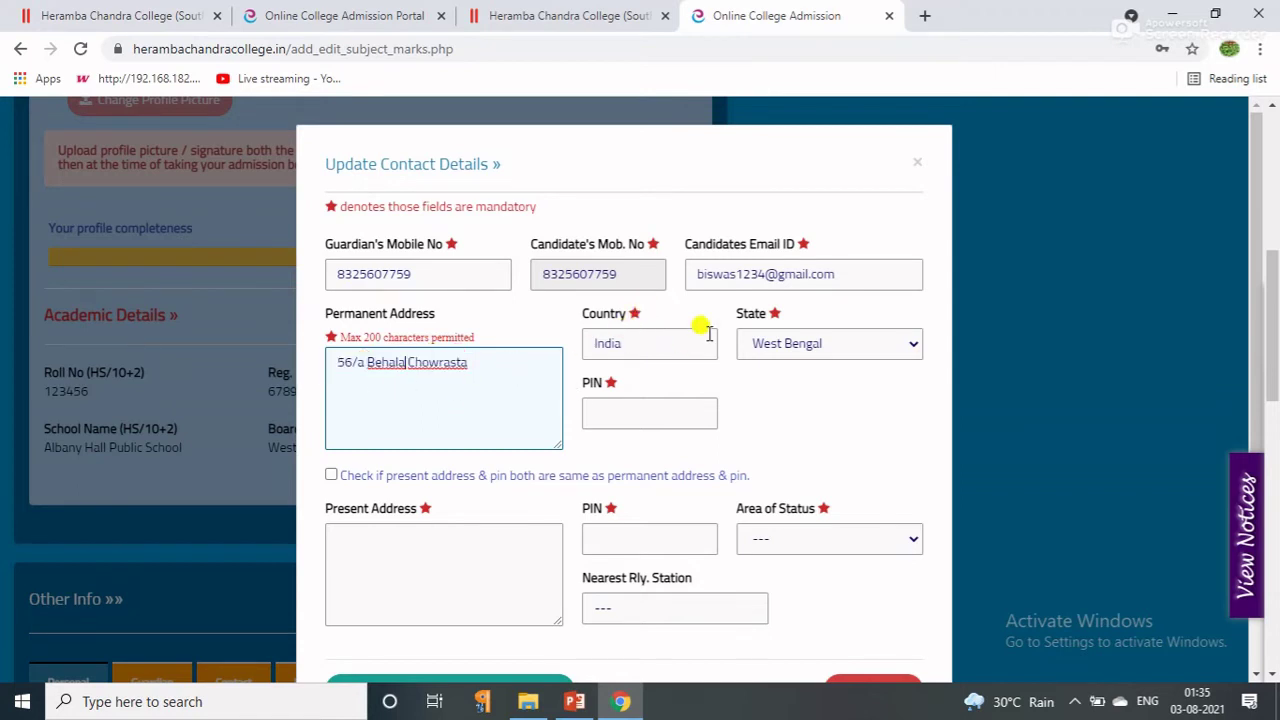
{"action": "left_click", "coordinate": [603, 413]}
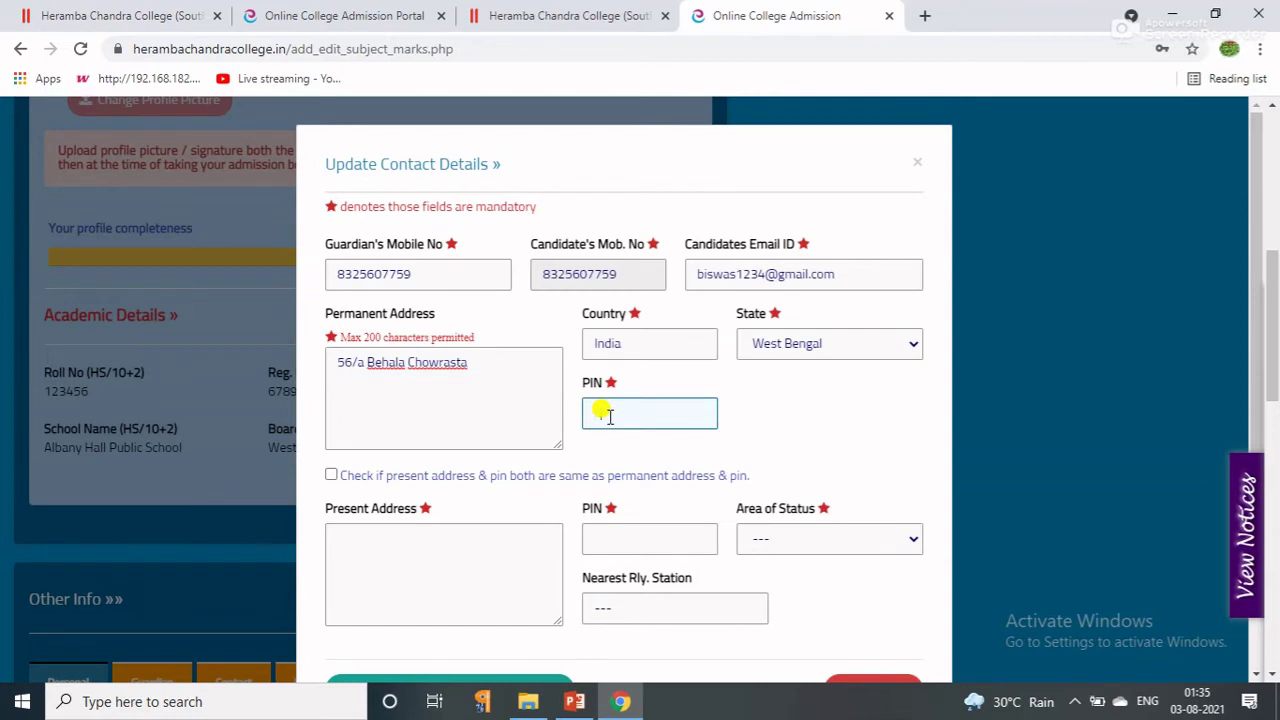
{"action": "type", "text": "700023"}
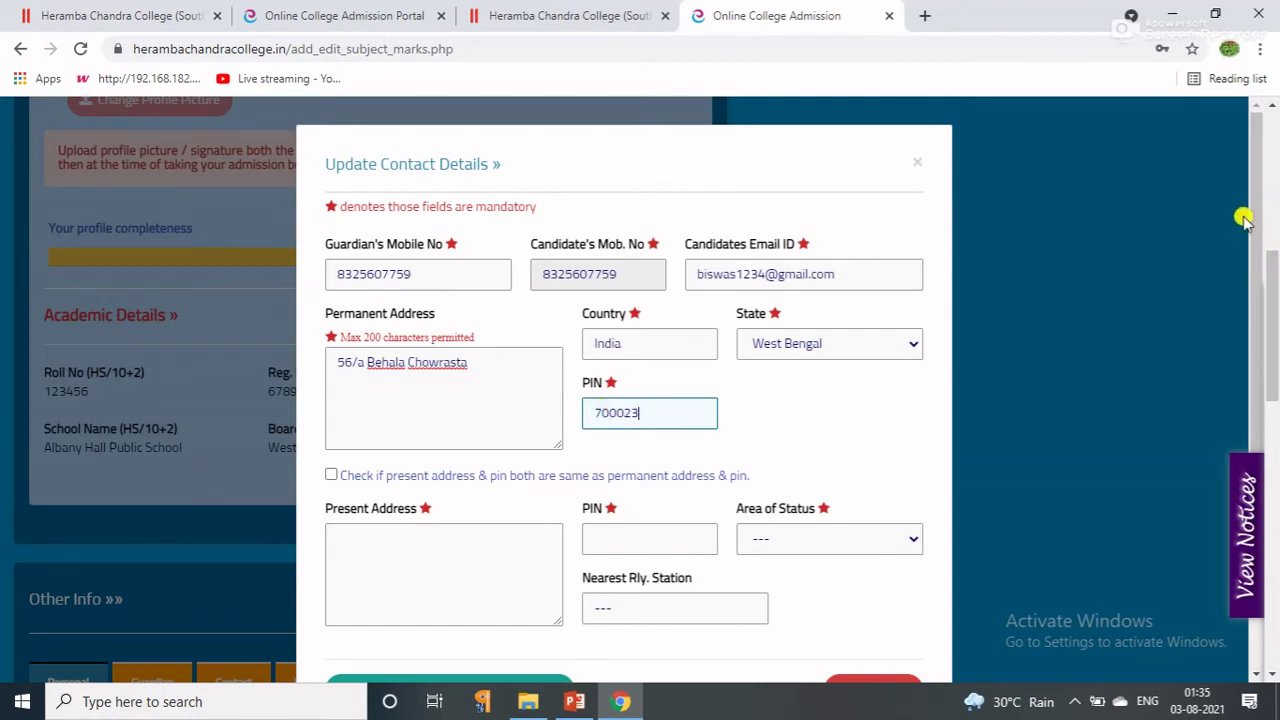
{"action": "left_click_drag", "start_coordinate": [1256, 212], "coordinate": [1257, 229]}
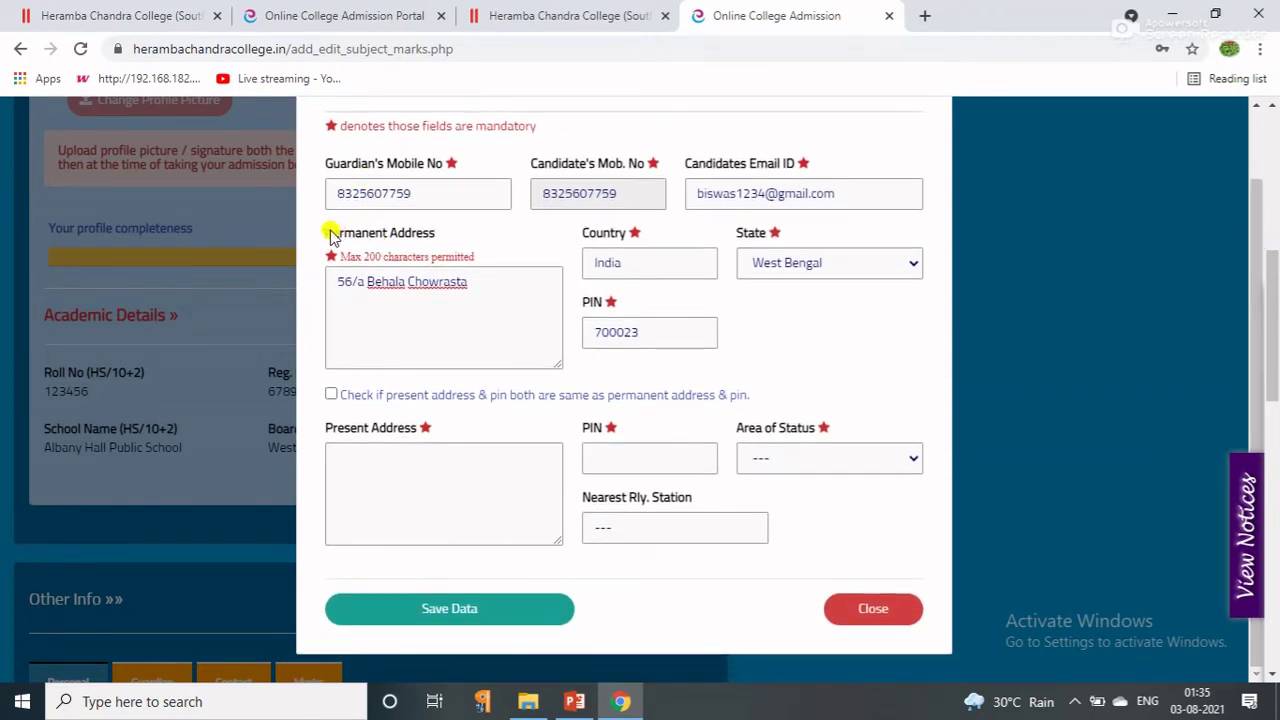
{"action": "left_click", "coordinate": [331, 394]}
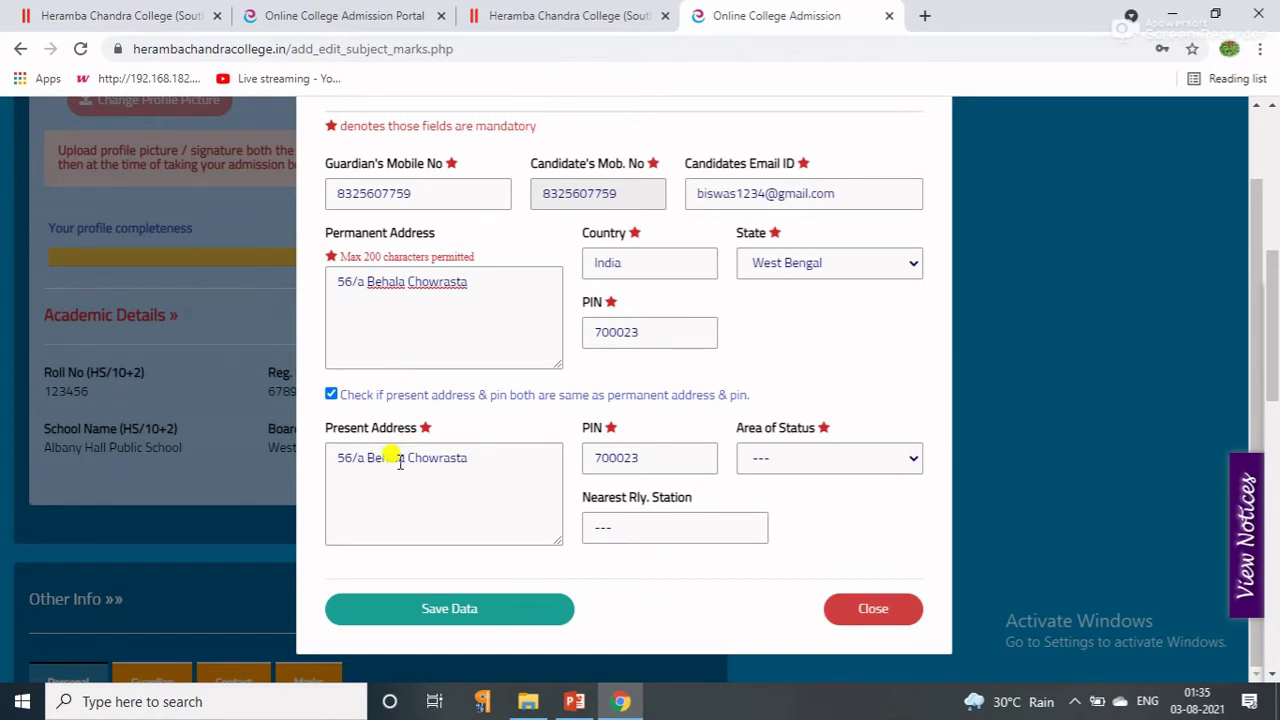
Re-tick the same-address option, set Area of Status to Semi-Urban, and save contact details.
{"action": "left_click", "coordinate": [331, 394]}
{"action": "left_click", "coordinate": [331, 394]}
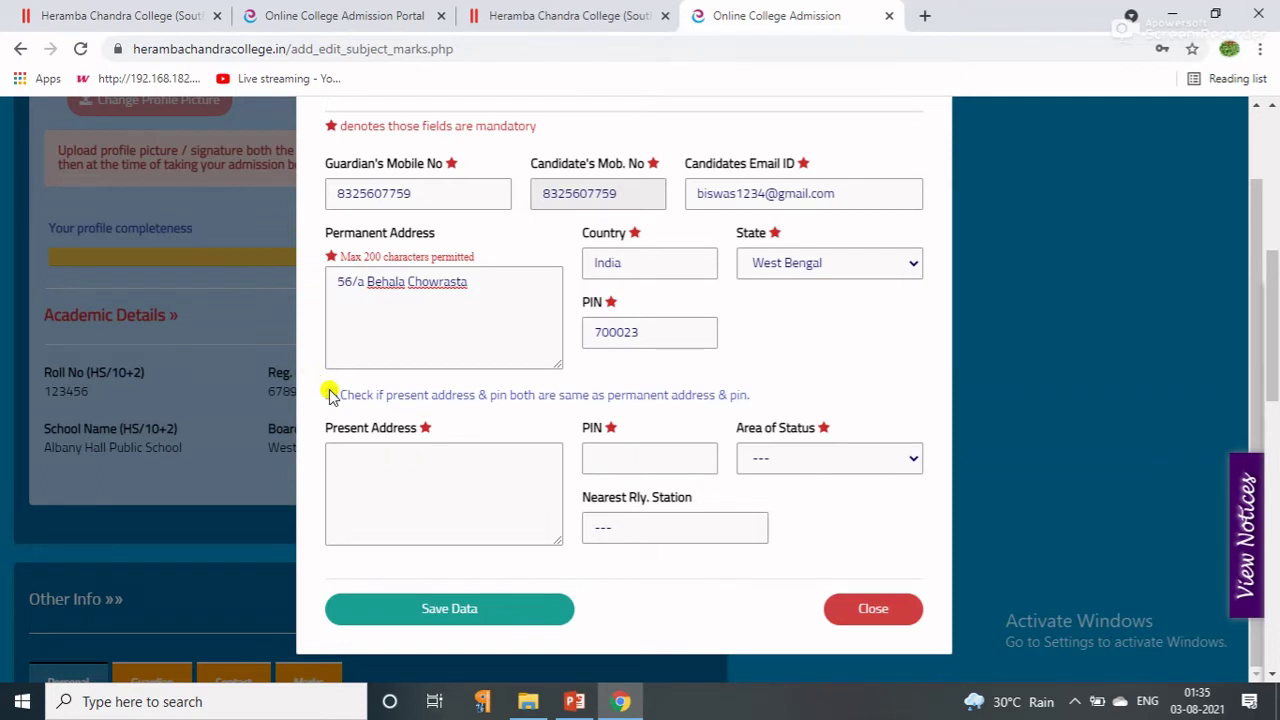
{"action": "left_click", "coordinate": [331, 394]}
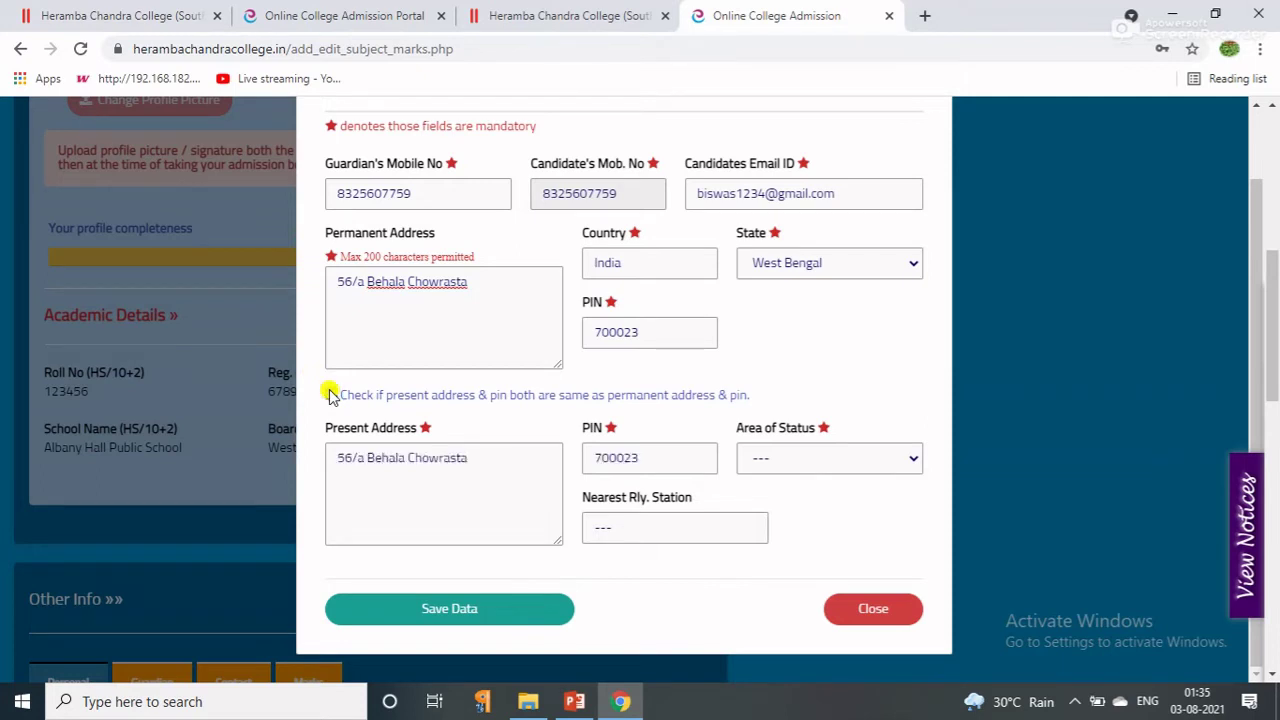
{"action": "left_click", "coordinate": [799, 457]}
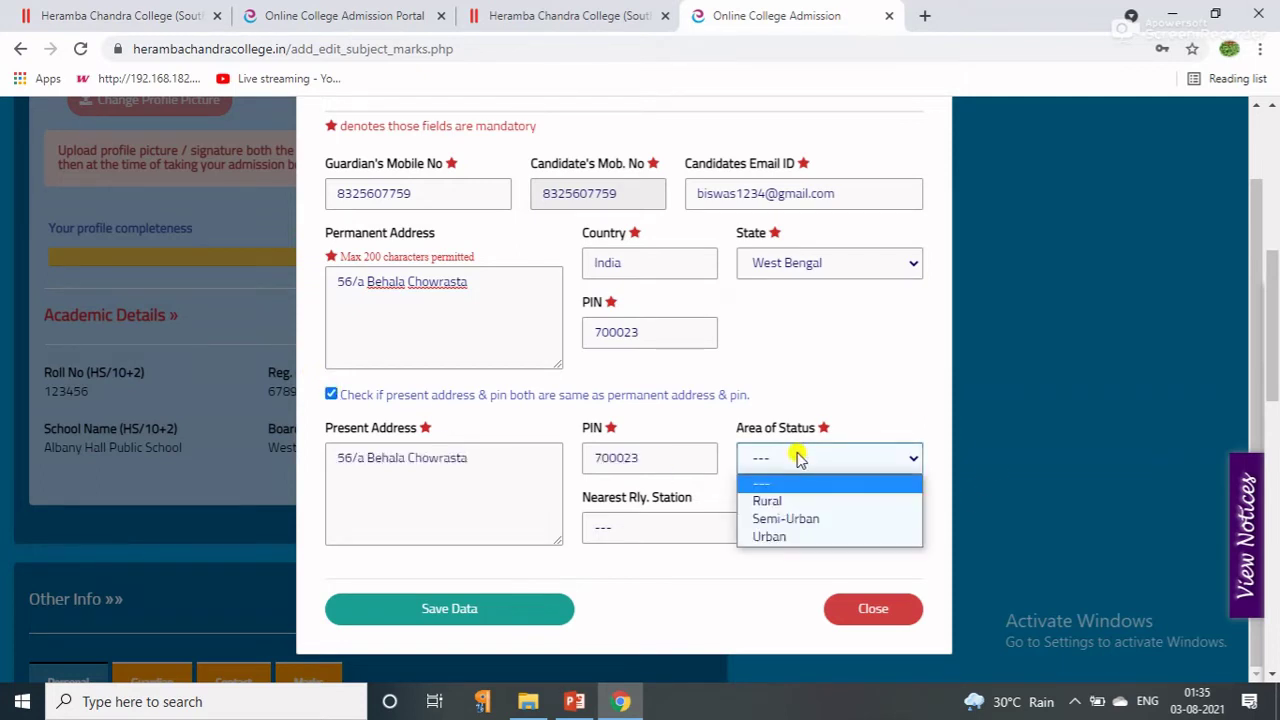
{"action": "left_click", "coordinate": [760, 518]}
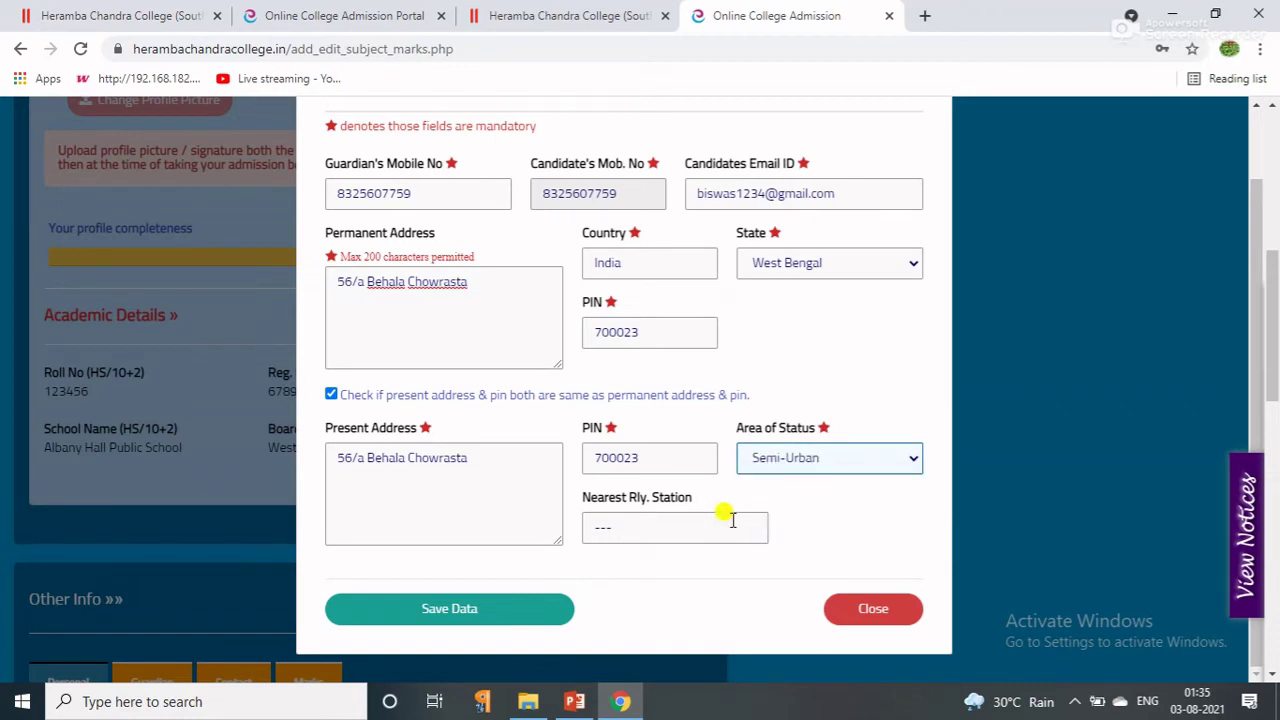
{"action": "left_click", "coordinate": [614, 526]}
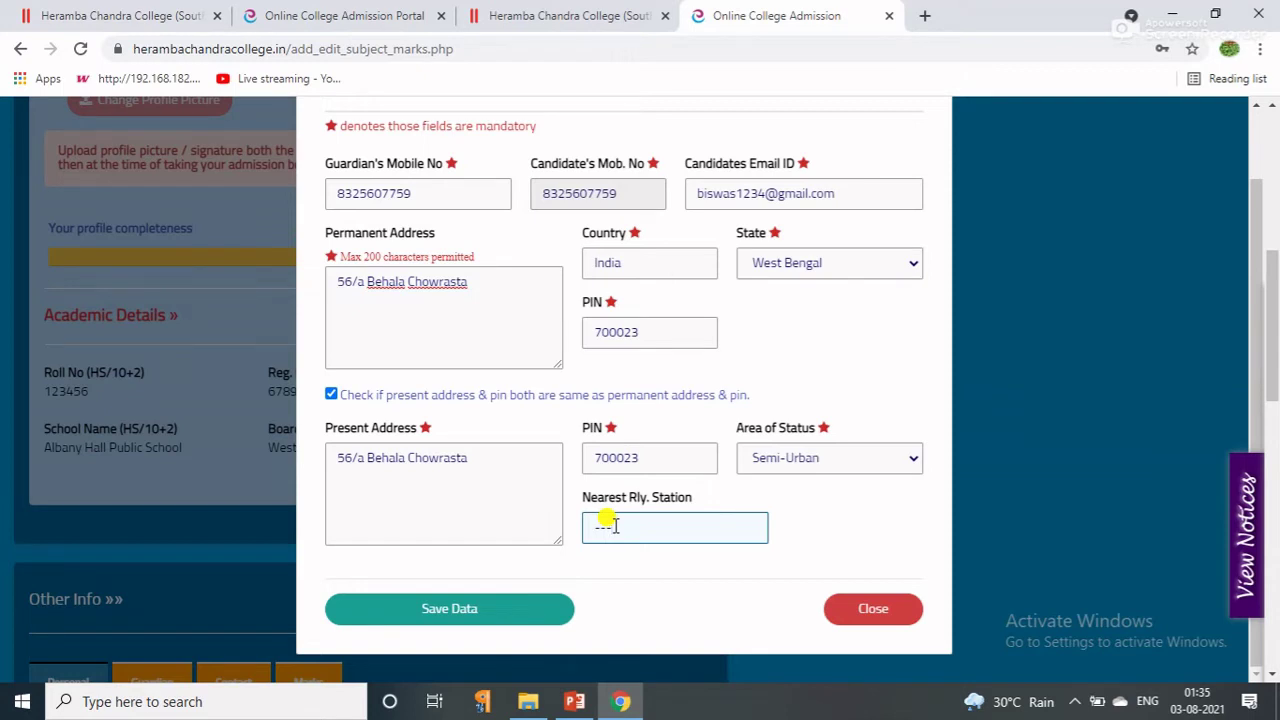
{"action": "left_click", "coordinate": [420, 610]}
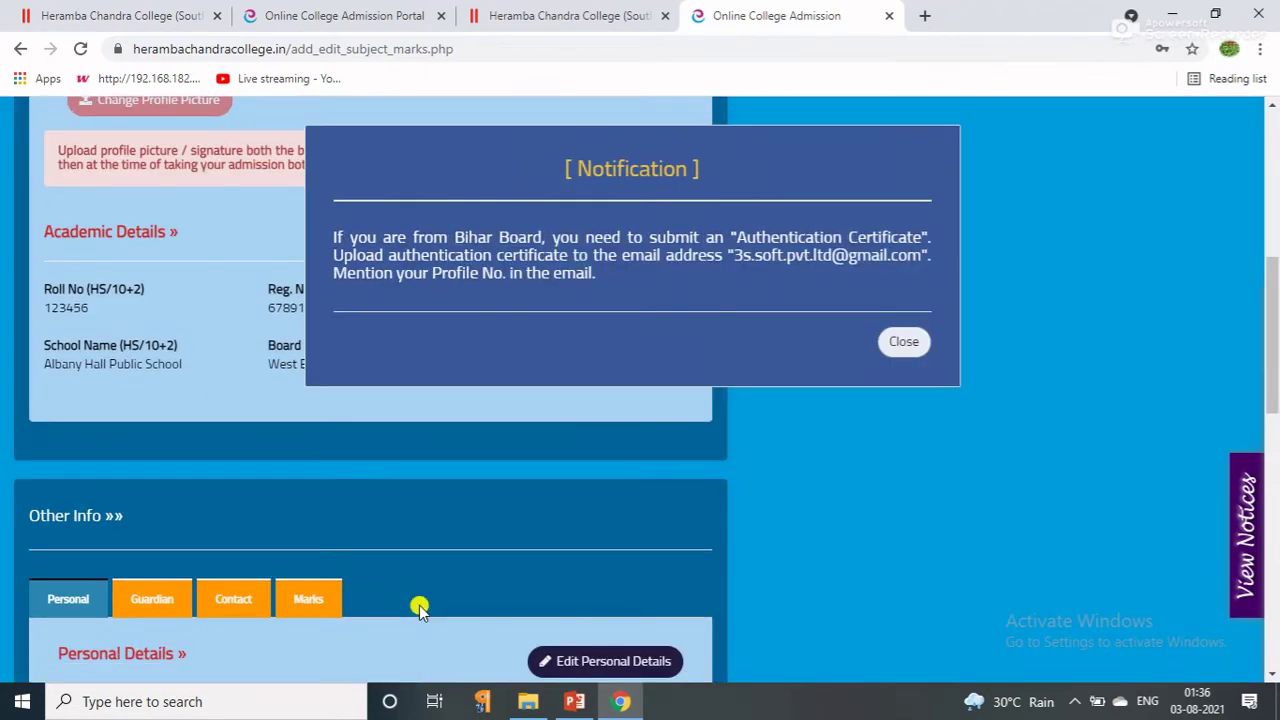
Dismiss the Bihar Board notification and open the profile's Add / Edit Your Subjects & Marks page.
{"action": "left_click", "coordinate": [903, 342]}
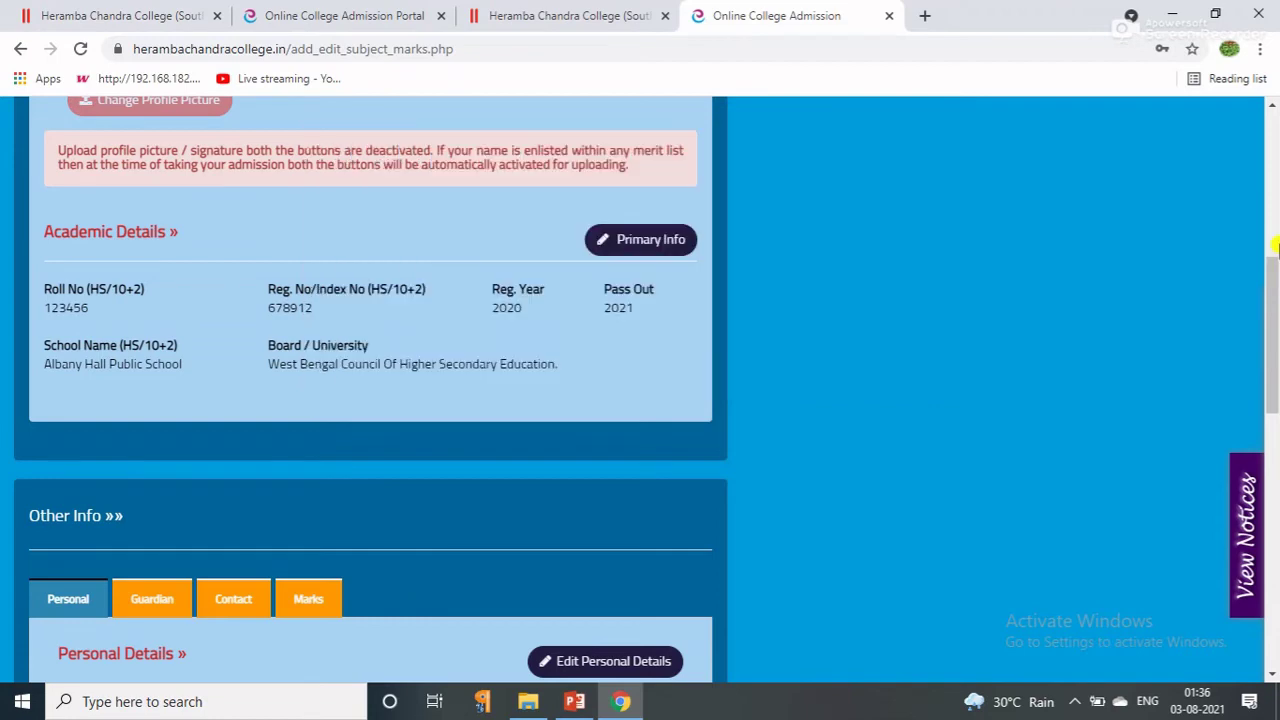
{"action": "left_click_drag", "start_coordinate": [1275, 245], "coordinate": [1275, 190]}
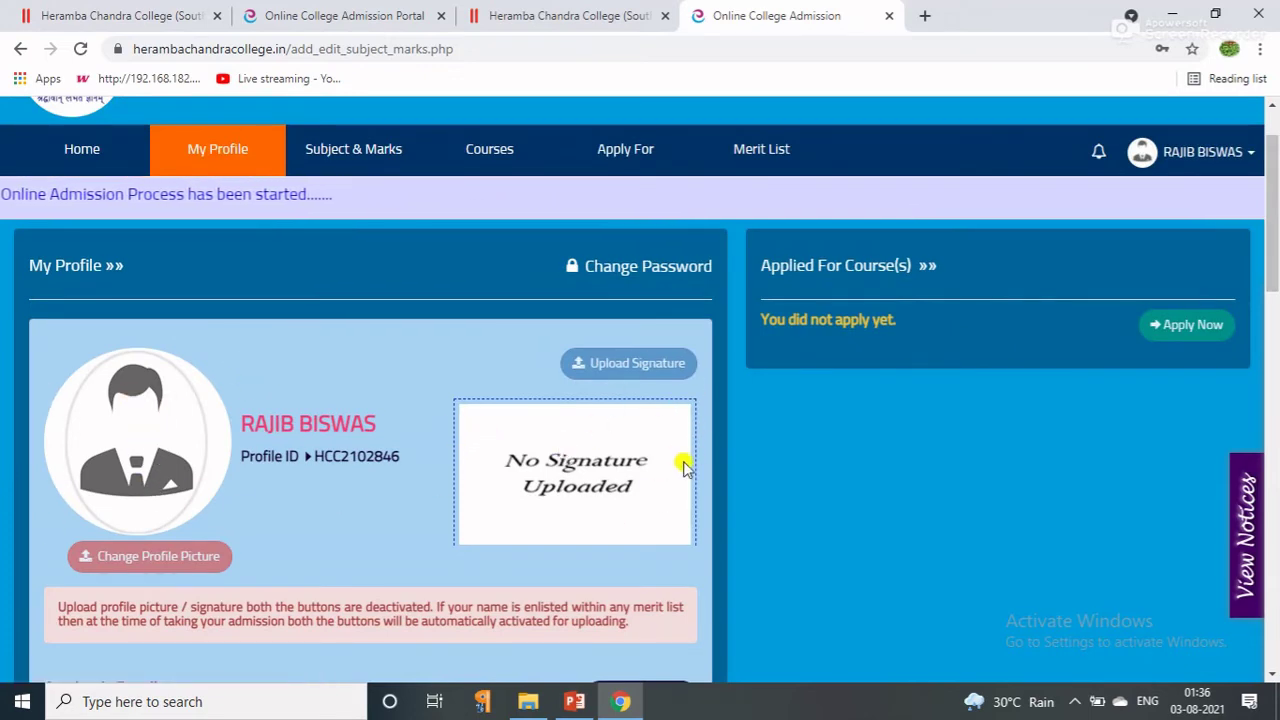
{"action": "mouse_move", "coordinate": [1274, 243]}
{"action": "left_mouse_down"}
{"action": "mouse_move", "coordinate": [1273, 393]}
{"action": "mouse_move", "coordinate": [1273, 146]}
{"action": "mouse_move", "coordinate": [1274, 395]}
{"action": "left_mouse_up"}
{"action": "left_click", "coordinate": [100, 325]}
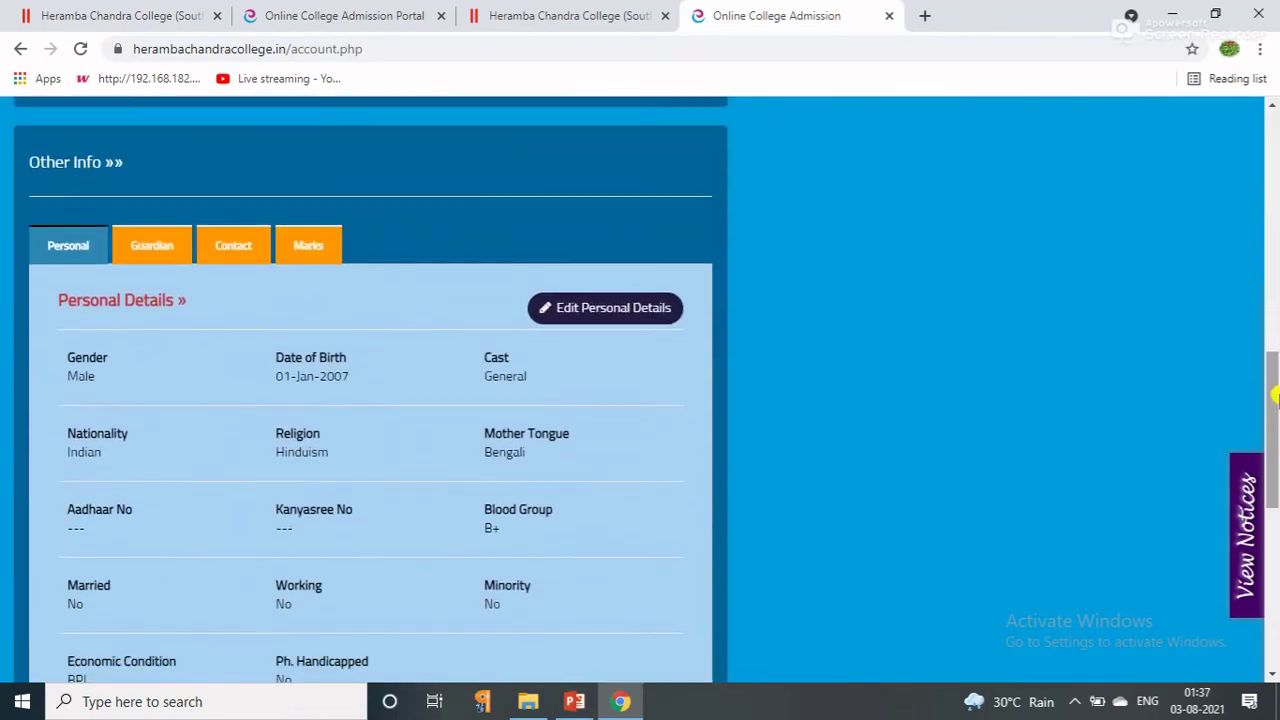
{"action": "left_click", "coordinate": [307, 254]}
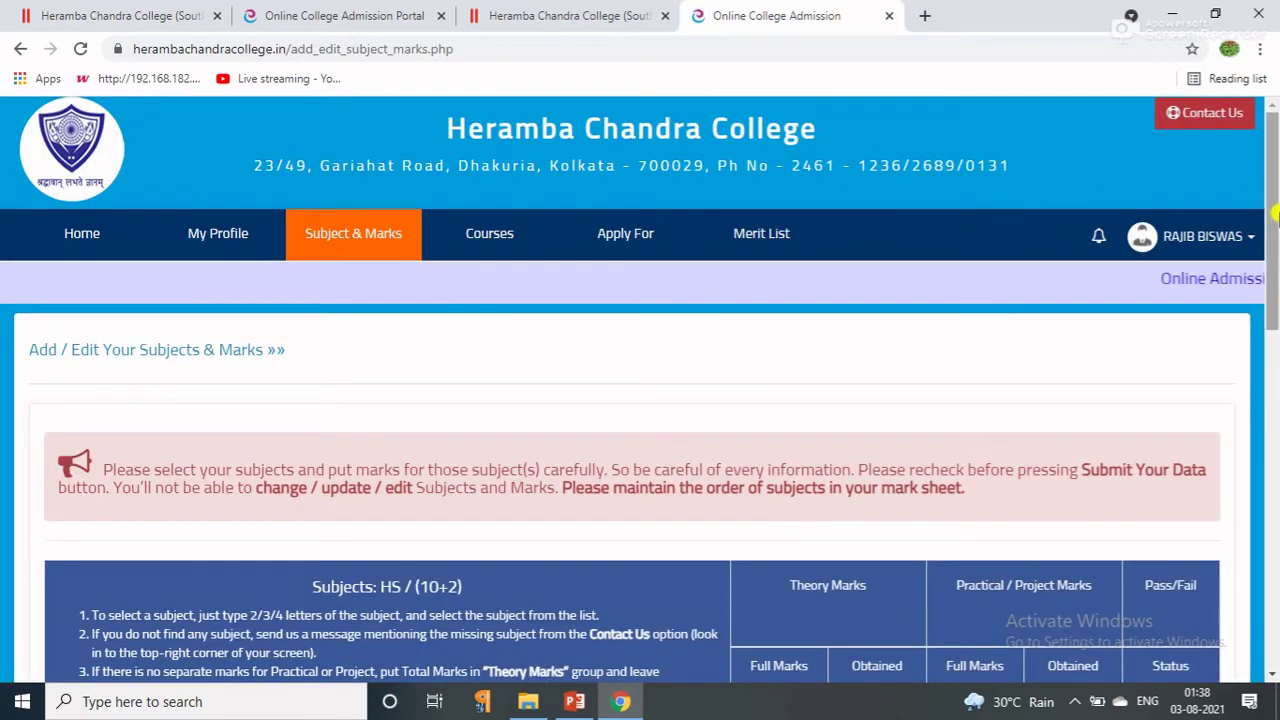
Select Bengali in the first subject row with theory 56/80 and practical 20/20.
{"action": "left_click_drag", "start_coordinate": [1275, 238], "coordinate": [1254, 395]}
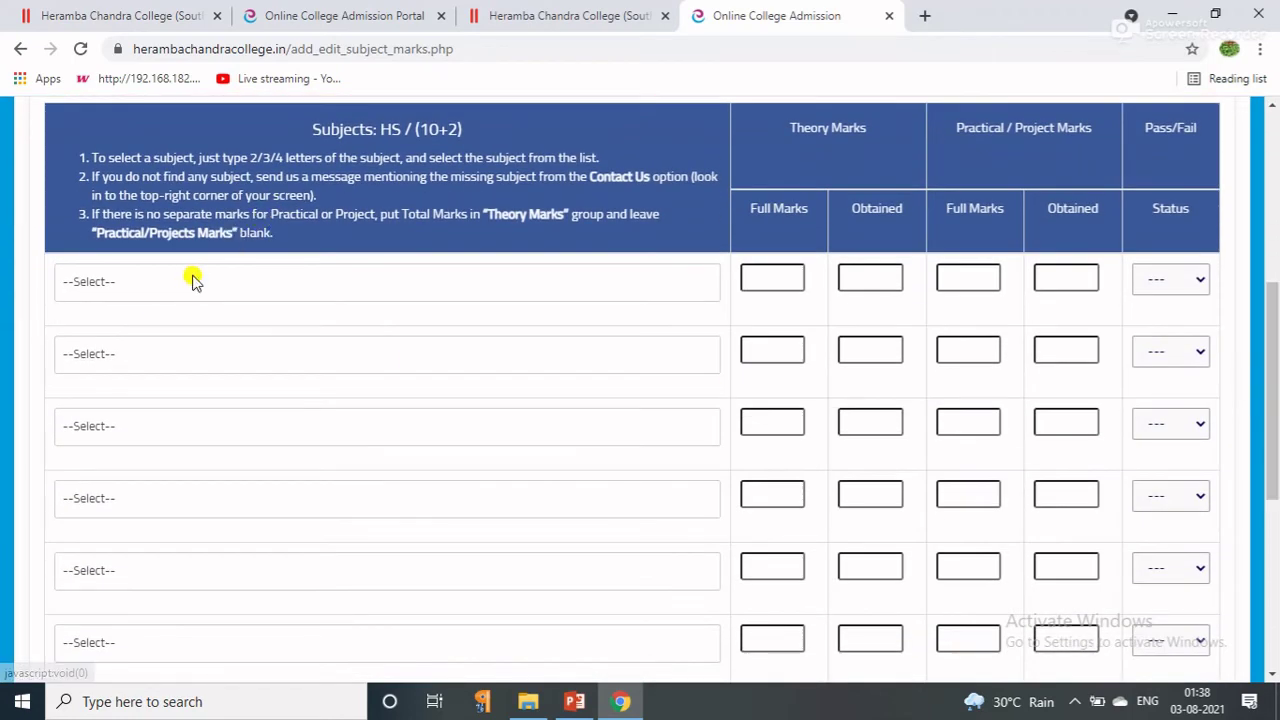
{"action": "left_click", "coordinate": [80, 281]}
{"action": "left_click", "coordinate": [177, 288]}
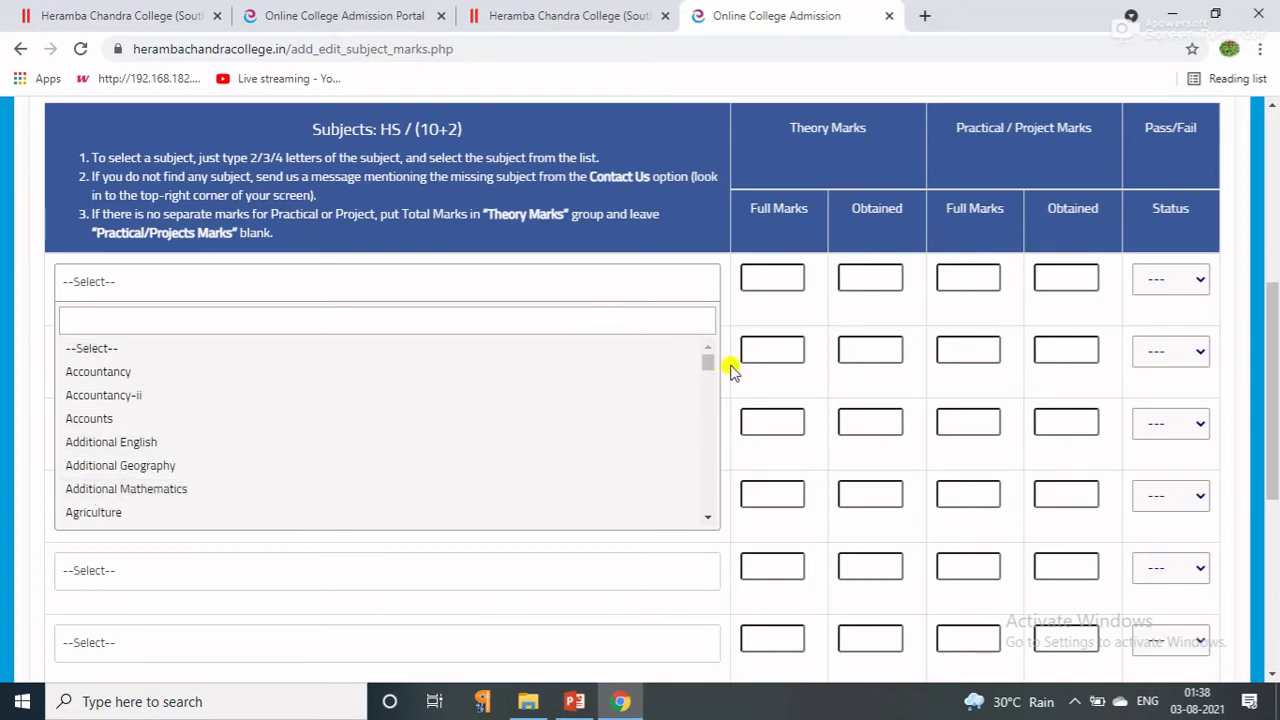
{"action": "left_click_drag", "start_coordinate": [708, 362], "coordinate": [708, 377]}
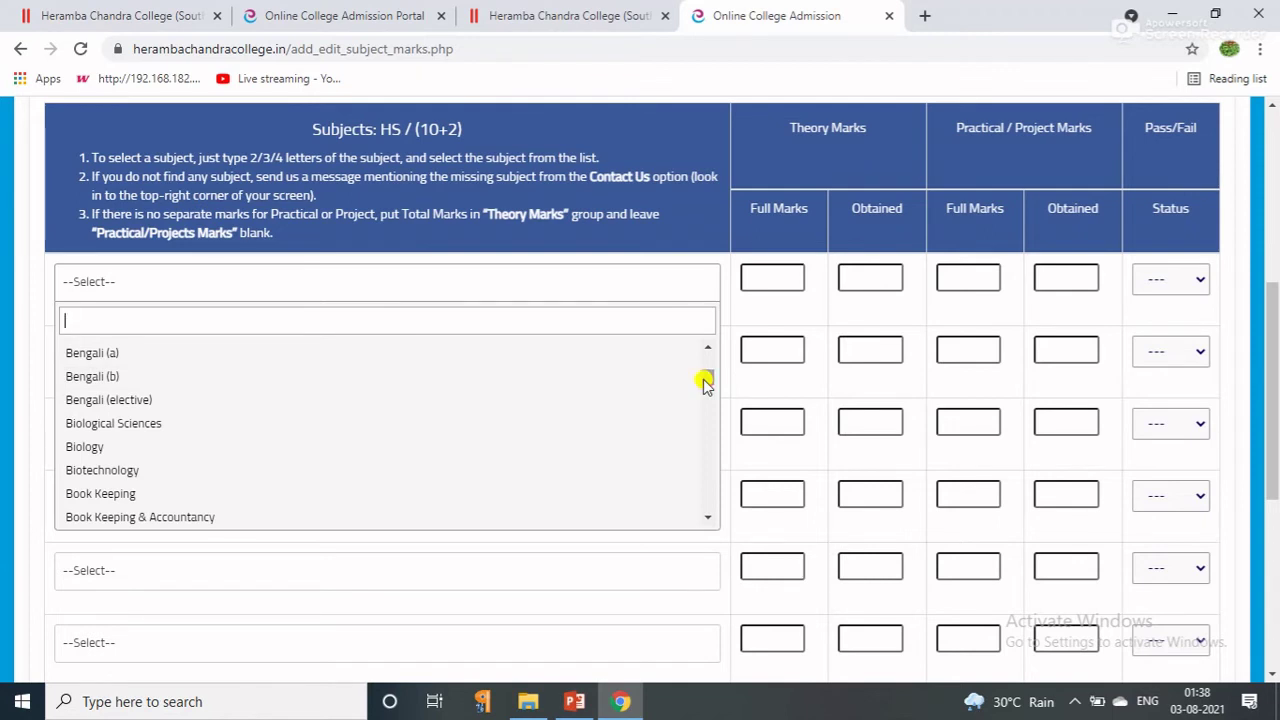
{"action": "left_click_drag", "start_coordinate": [703, 380], "coordinate": [703, 377]}
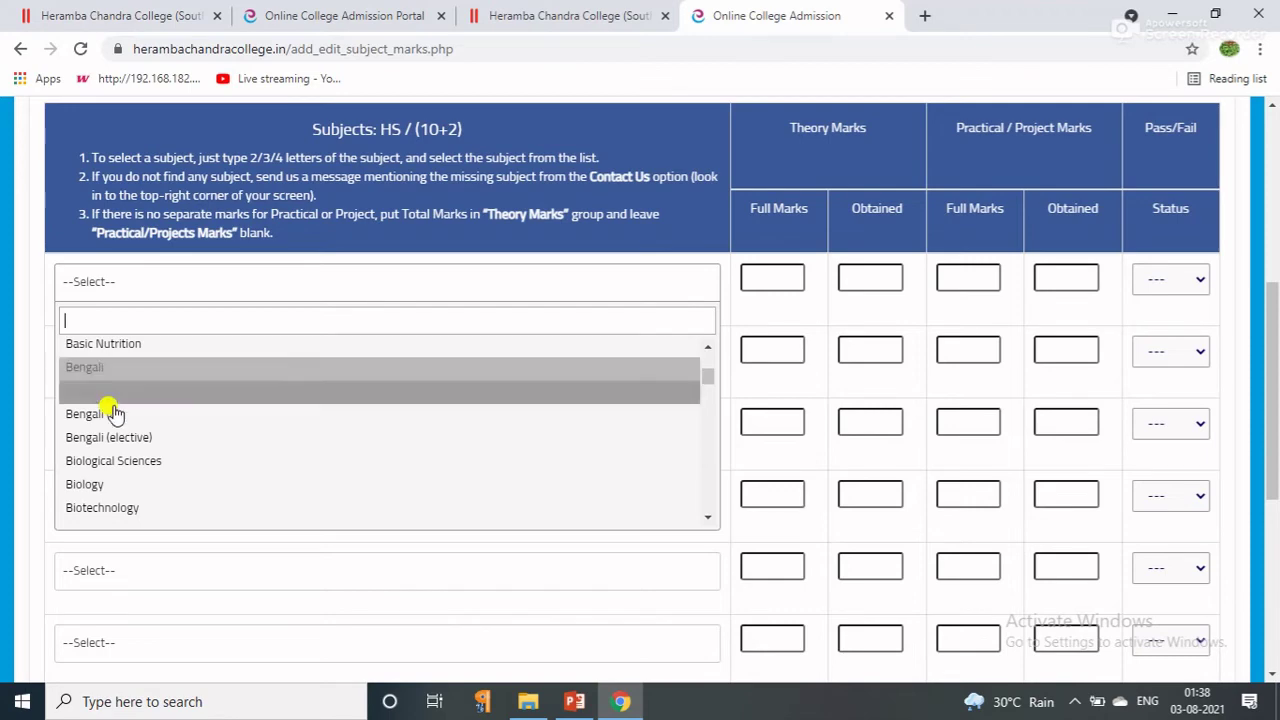
{"action": "left_click", "coordinate": [106, 372]}
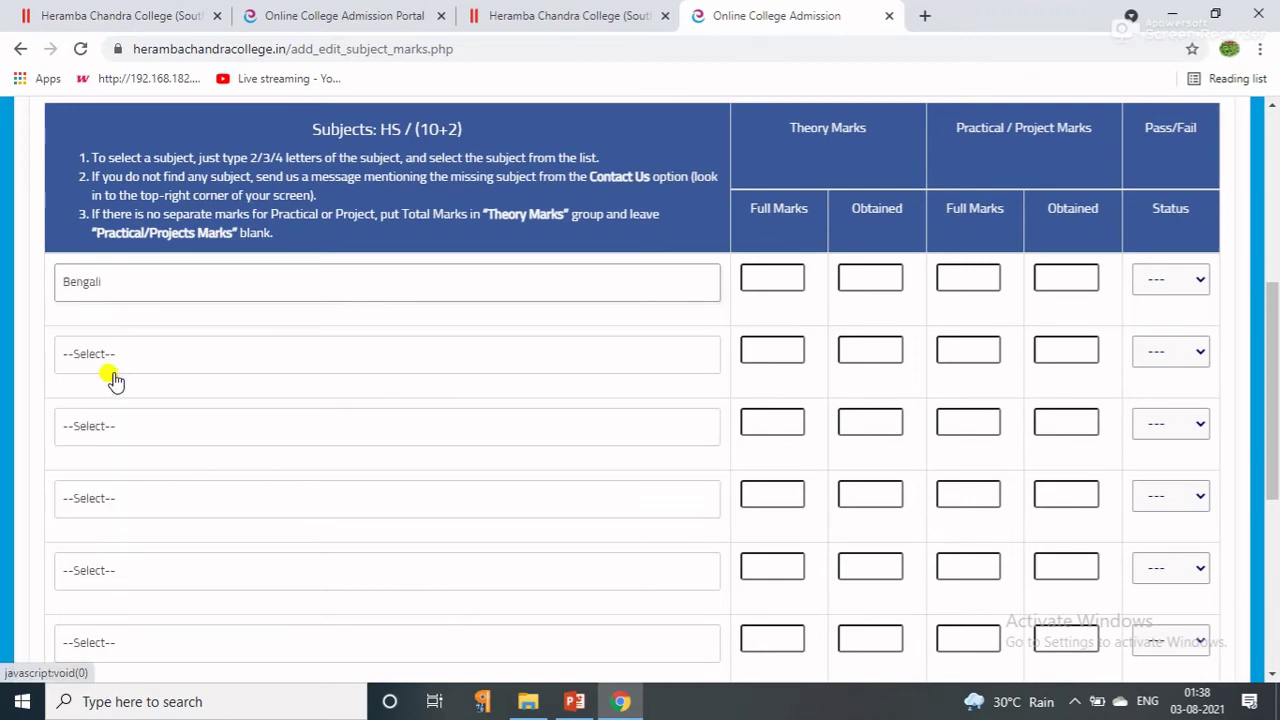
{"action": "left_click", "coordinate": [771, 280]}
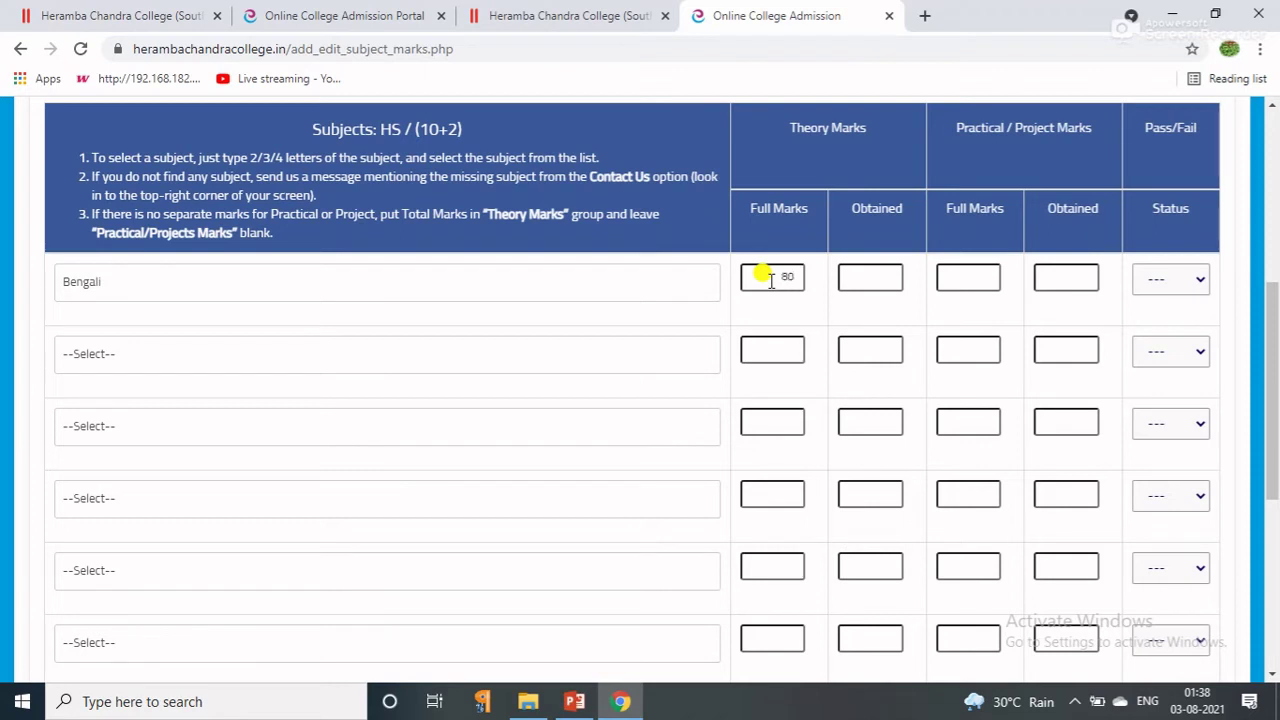
{"action": "left_click", "coordinate": [938, 277]}
{"action": "type", "text": "20"}
{"action": "left_click", "coordinate": [881, 277]}
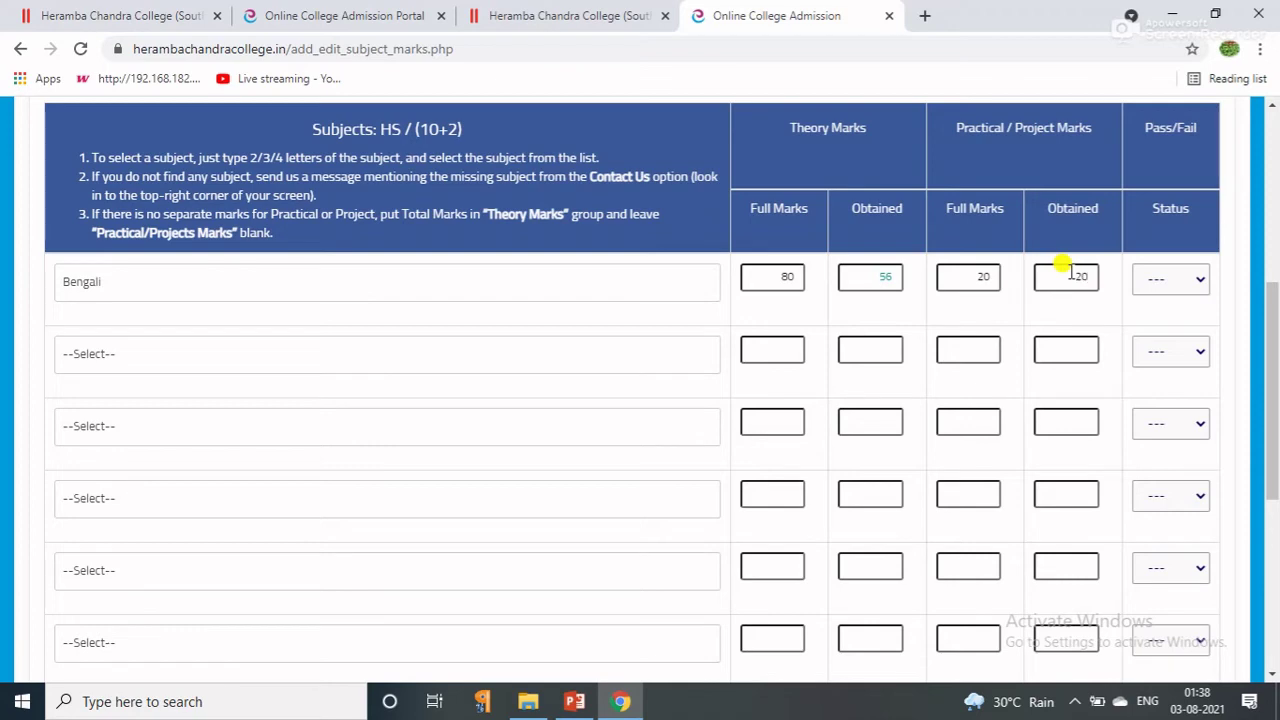
Add English as the second subject with theory 50/80 and practical 20/20.
{"action": "left_click", "coordinate": [106, 360]}
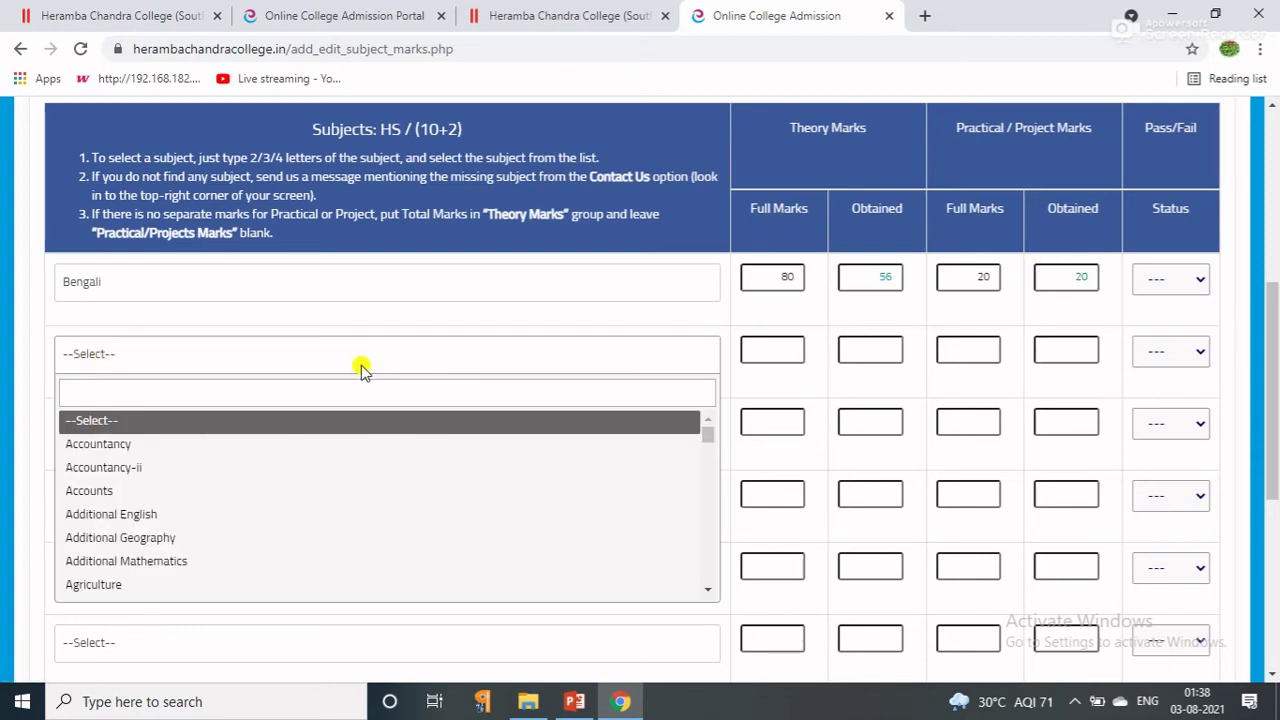
{"action": "type", "text": "eng"}
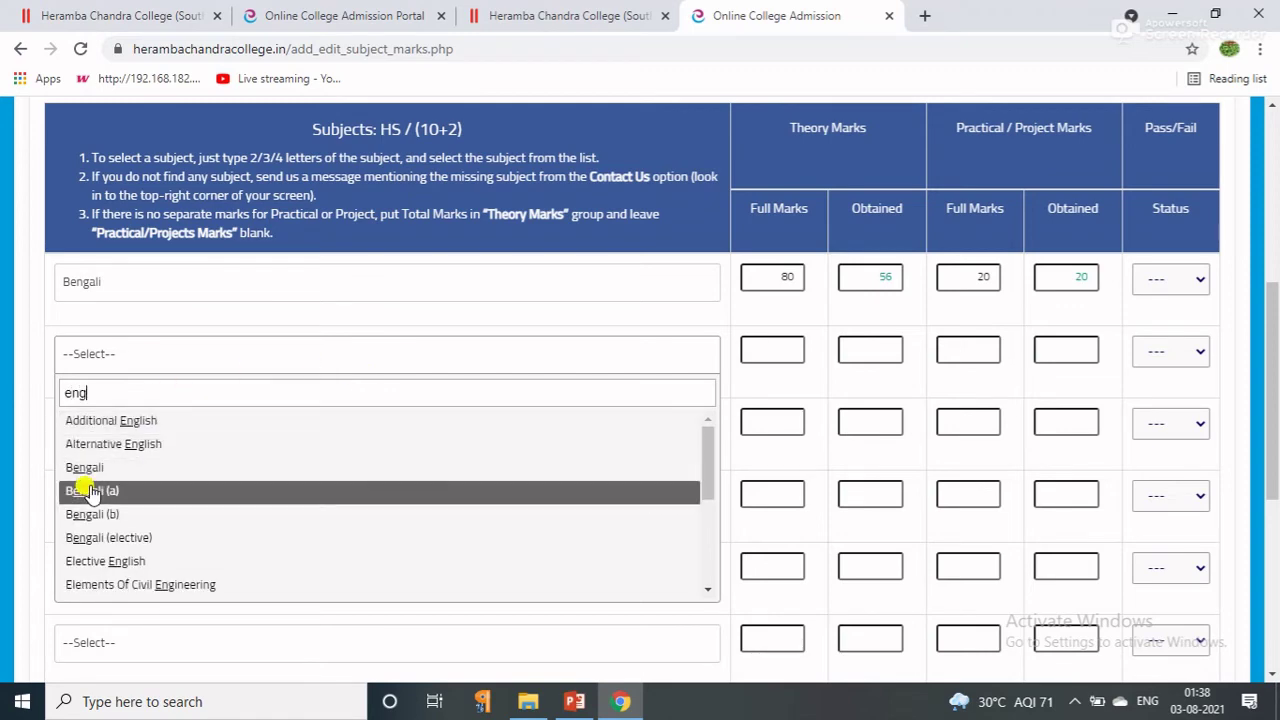
{"action": "type", "text": "lish"}
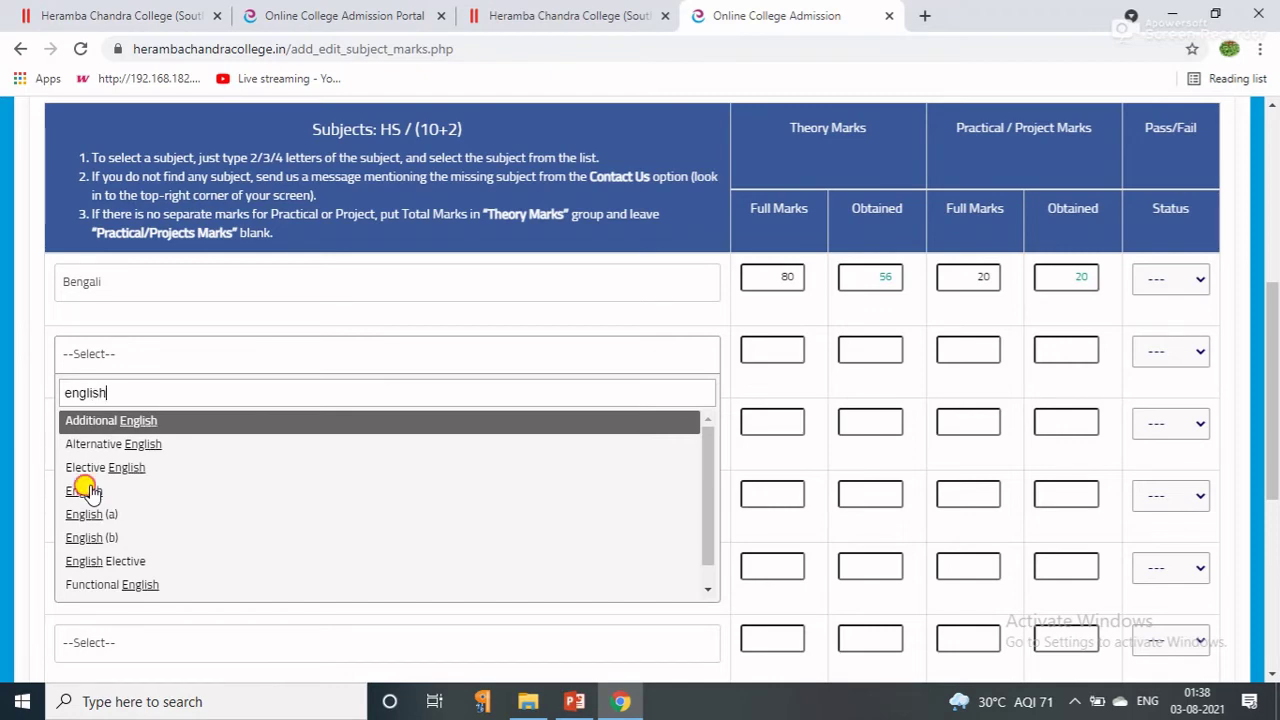
{"action": "left_click", "coordinate": [84, 490]}
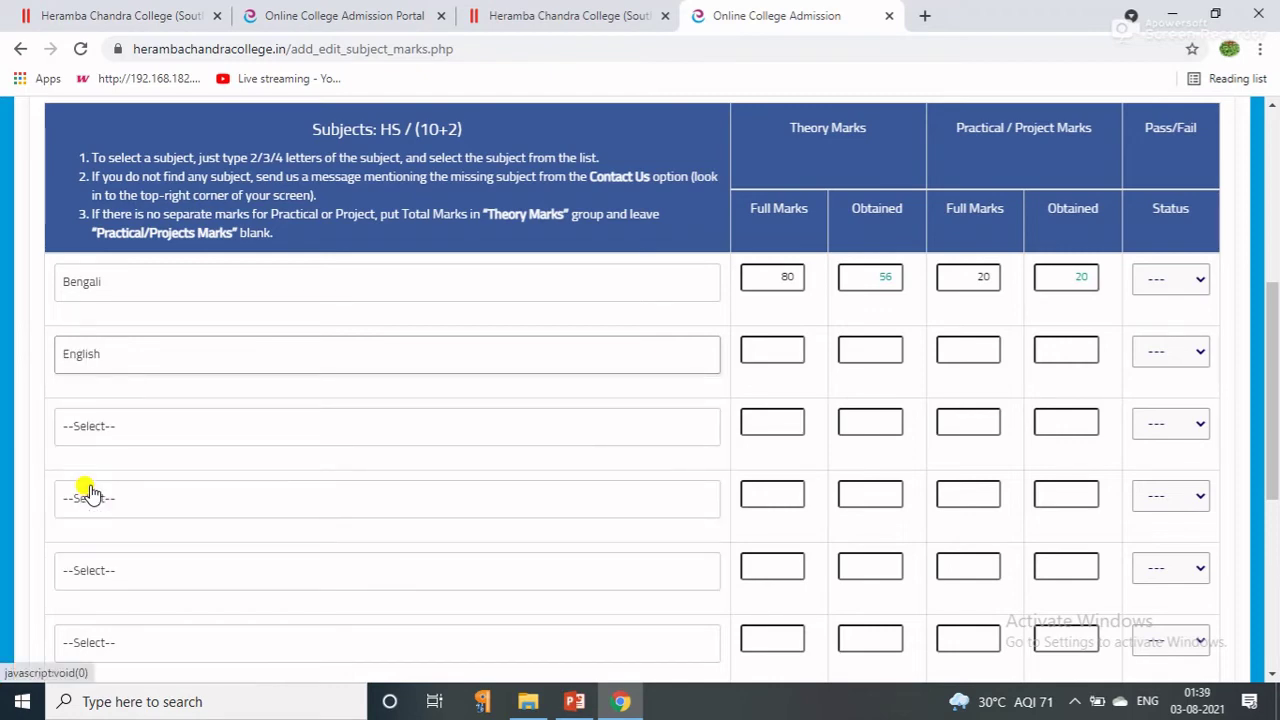
{"action": "left_click", "coordinate": [787, 346]}
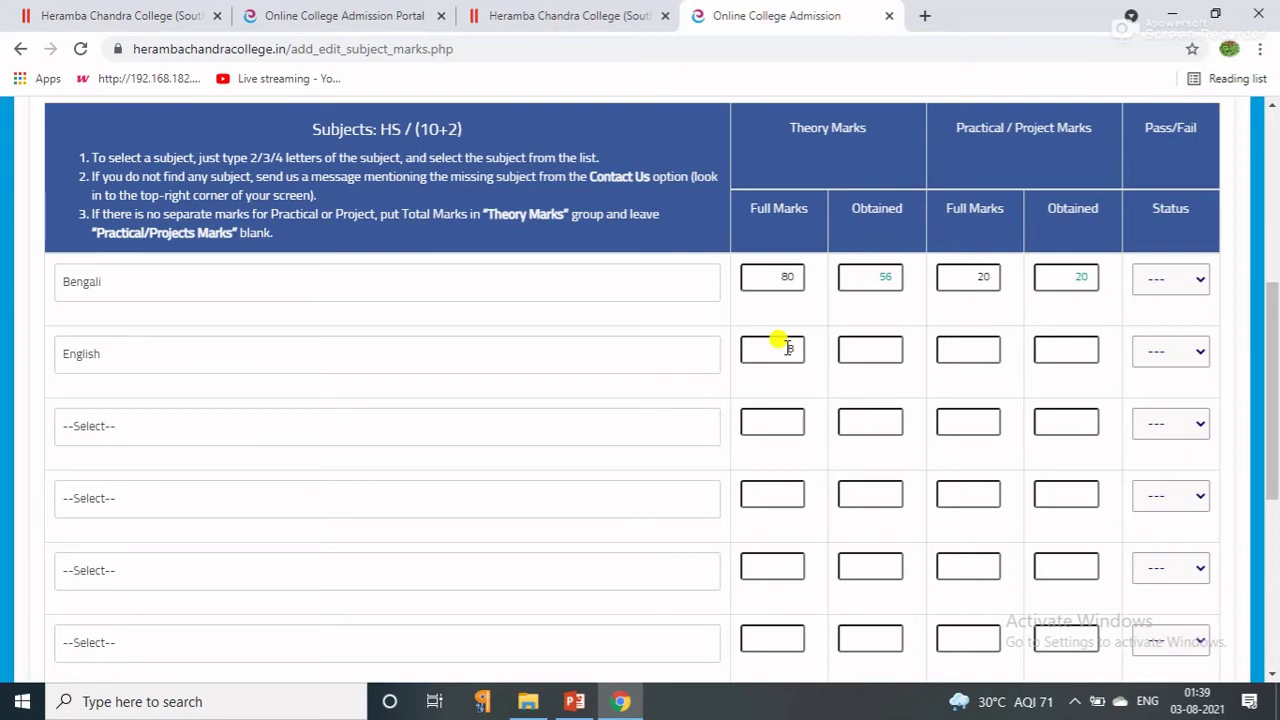
{"action": "left_click", "coordinate": [872, 342]}
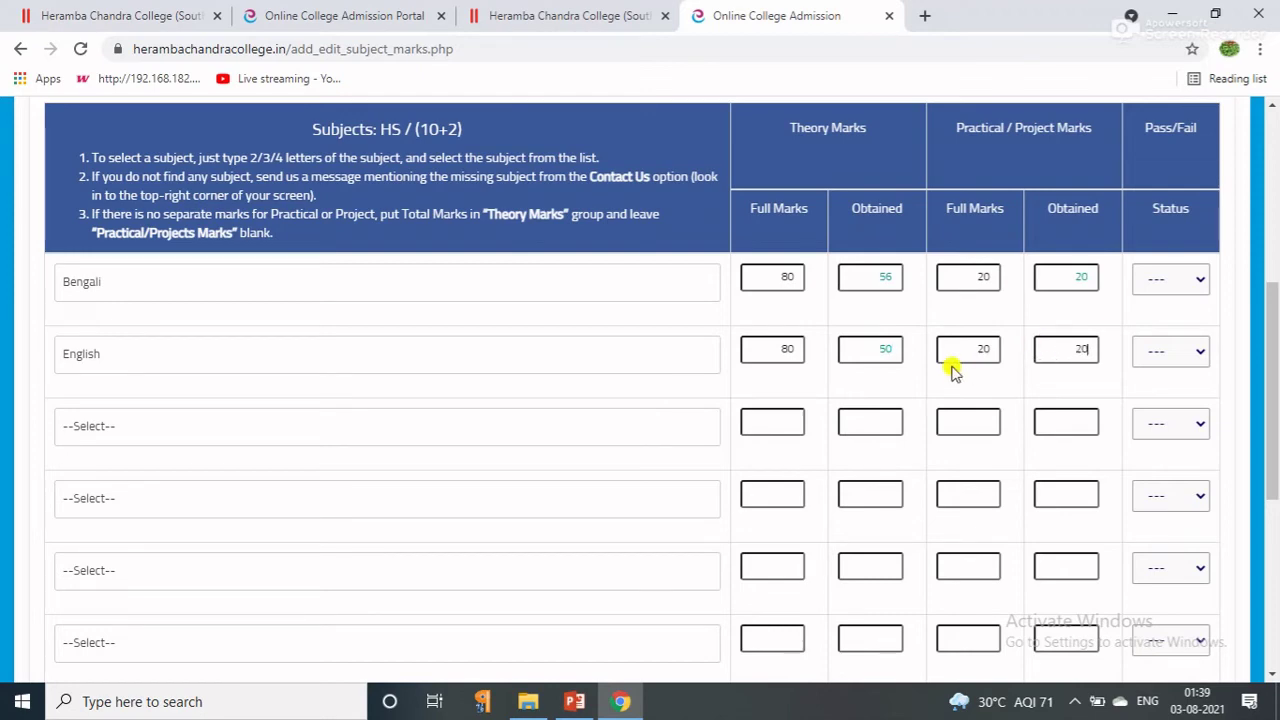
Add Education as the third subject with theory 58/80 and practical 20/20.
{"action": "left_click", "coordinate": [632, 432]}
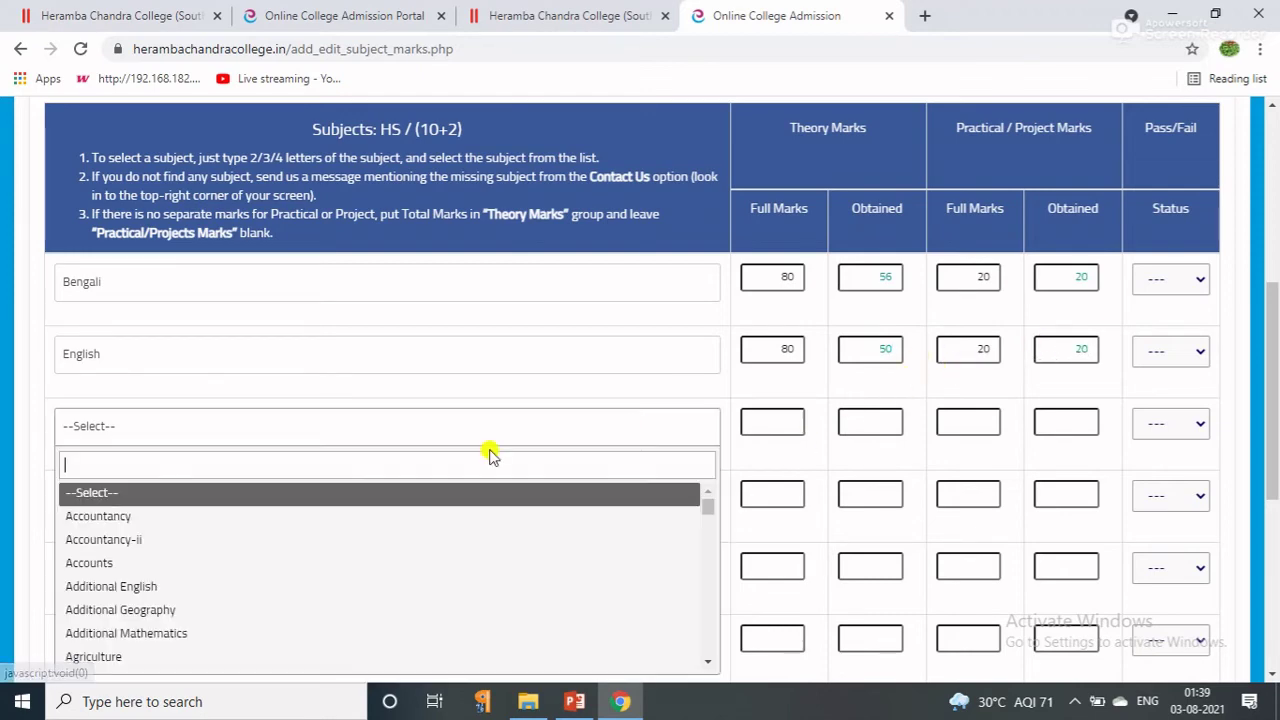
{"action": "type", "text": "ed"}
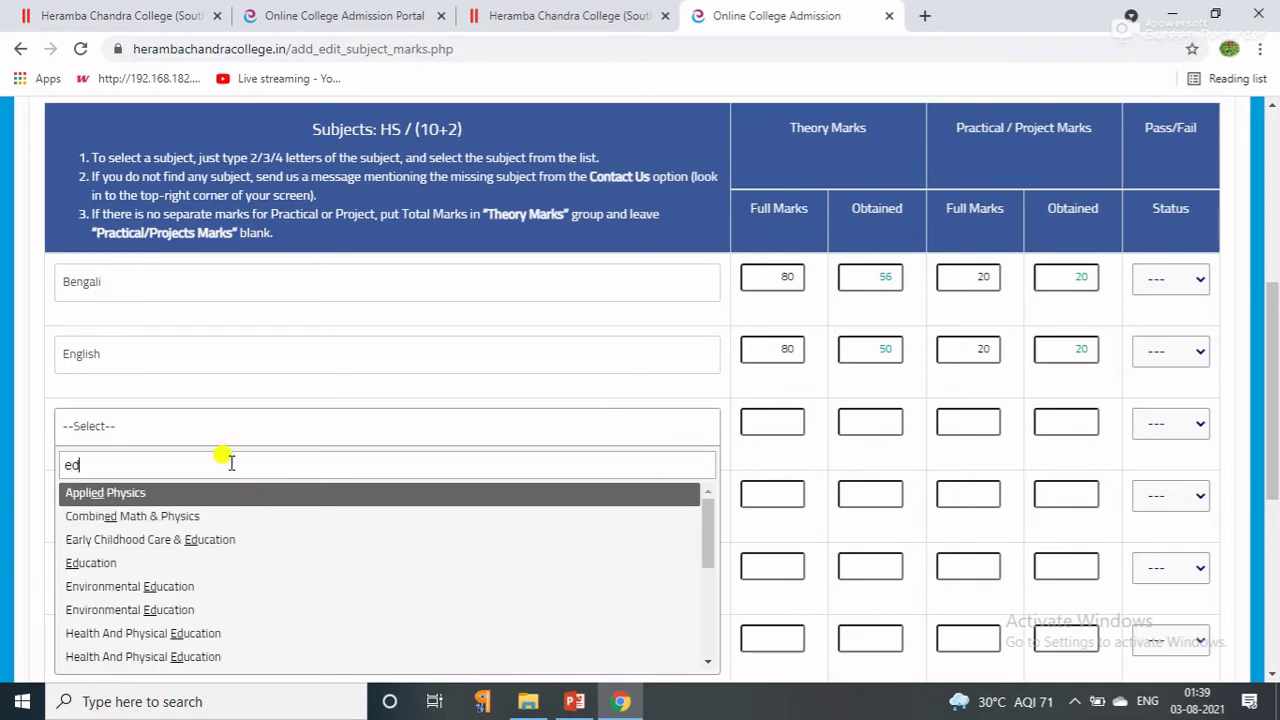
{"action": "type", "text": "uca"}
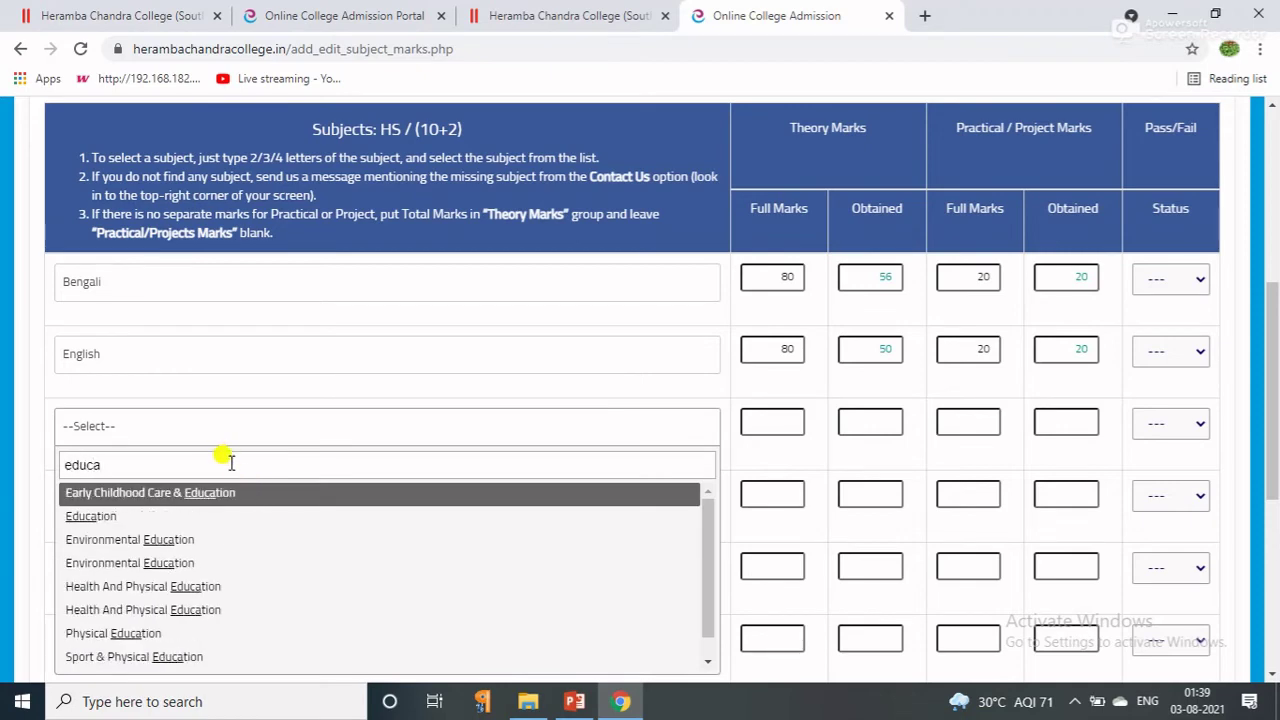
{"action": "left_click", "coordinate": [86, 517]}
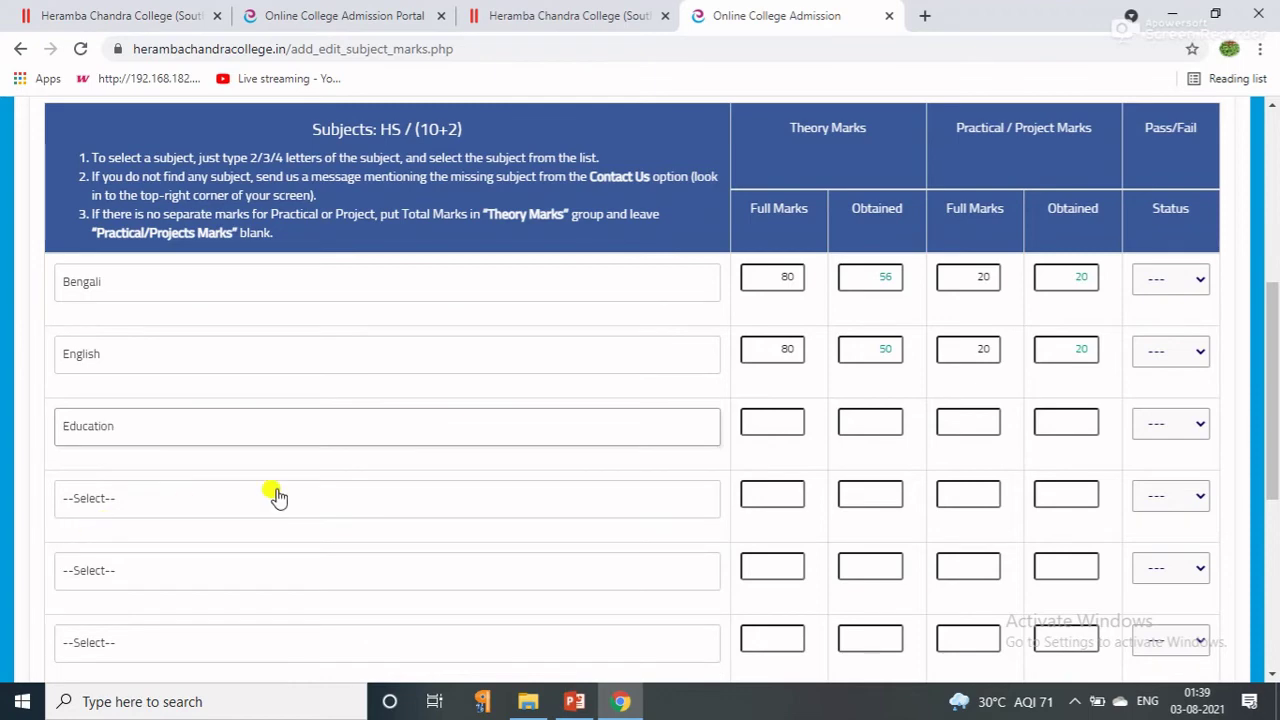
{"action": "left_click", "coordinate": [788, 420]}
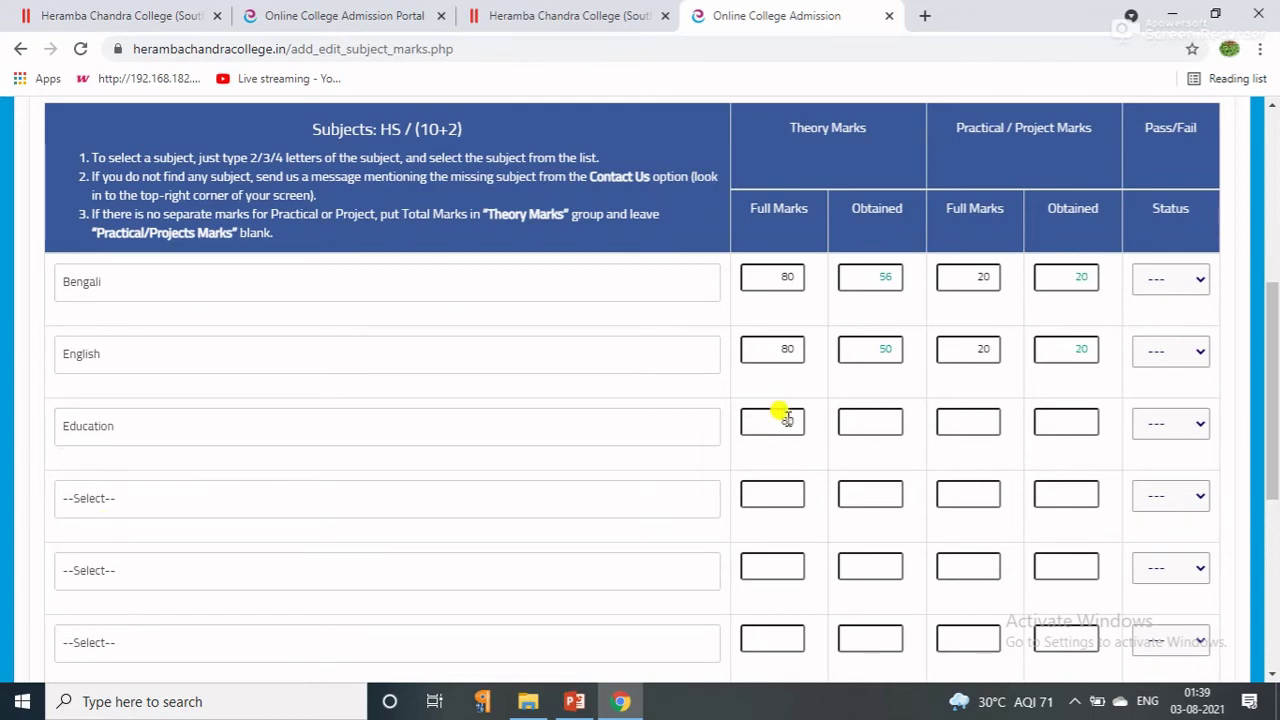
{"action": "left_click", "coordinate": [866, 420]}
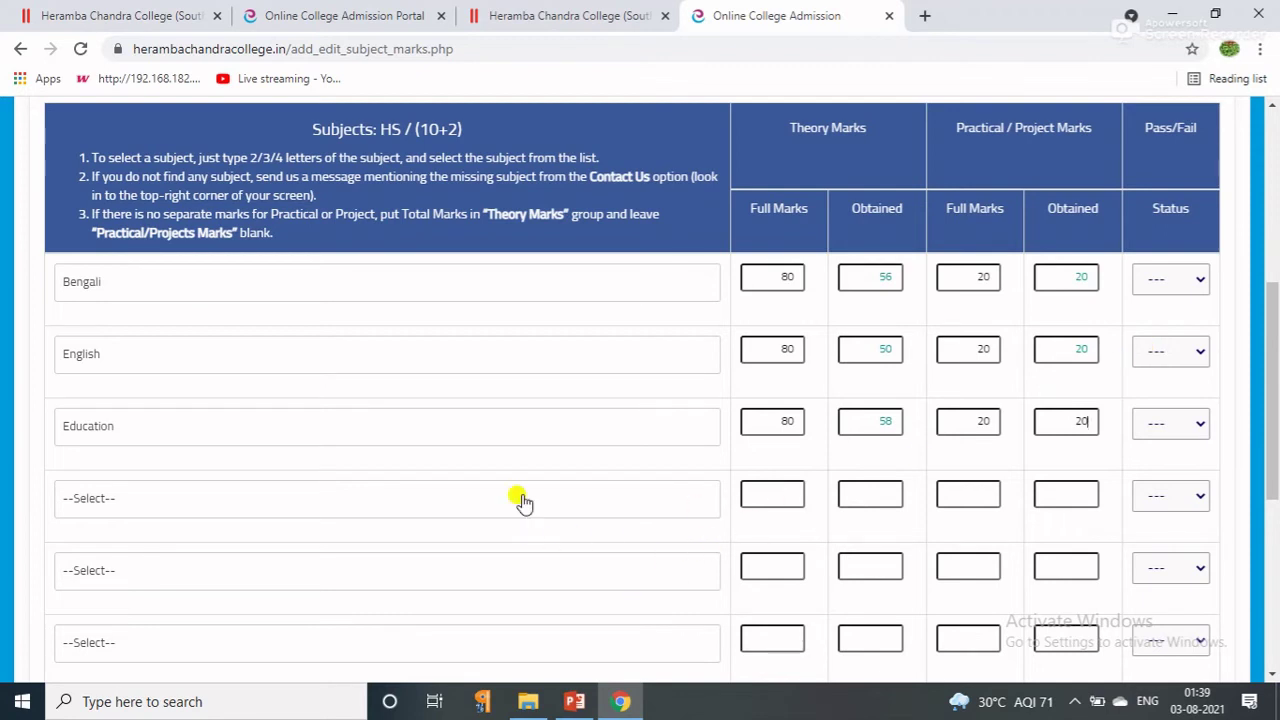
Add History as the fourth subject (theory 56/80, practical 20/20), then search 'econ' in row five.
{"action": "left_click", "coordinate": [106, 495]}
{"action": "left_click", "coordinate": [107, 499]}
{"action": "left_click", "coordinate": [106, 499]}
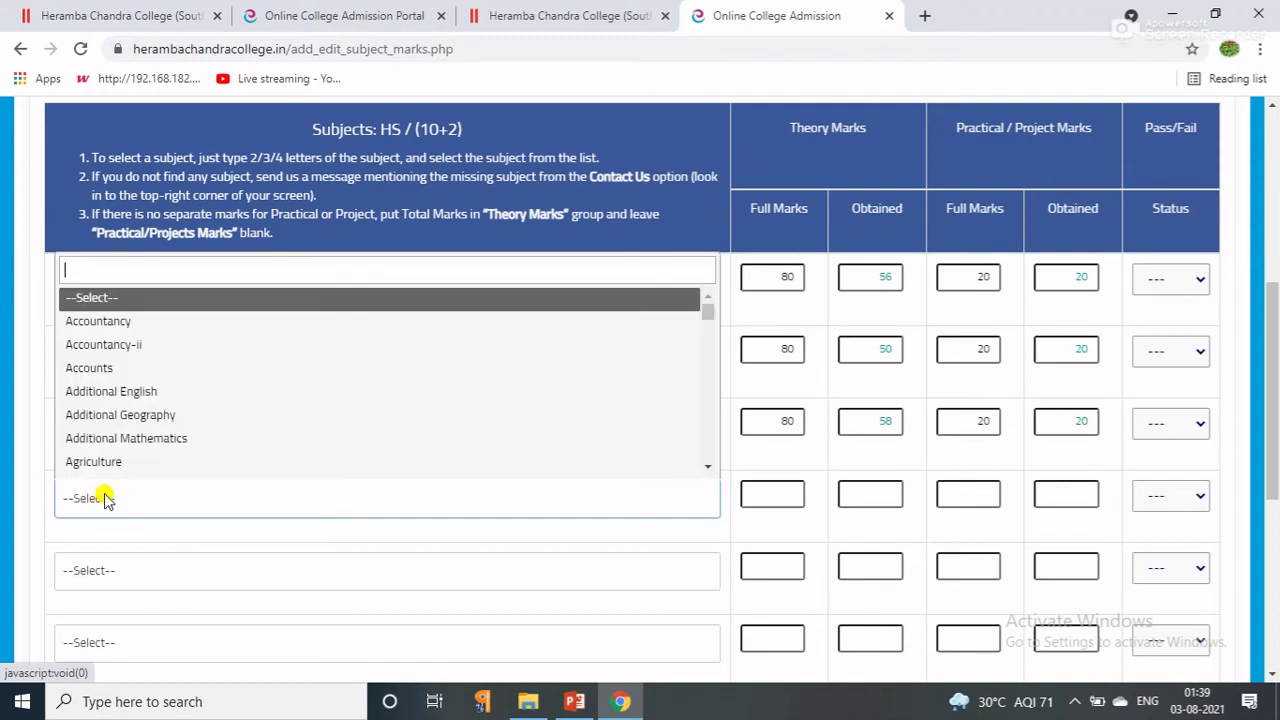
{"action": "type", "text": "history"}
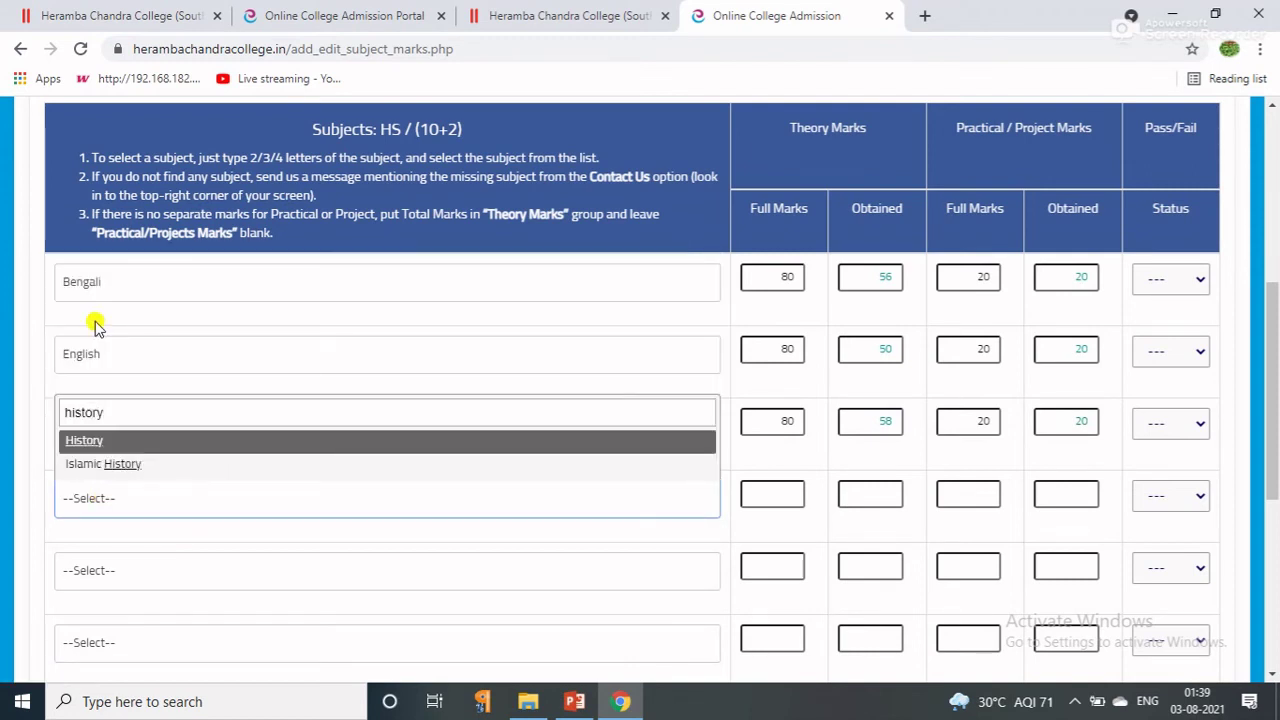
{"action": "left_click", "coordinate": [78, 444]}
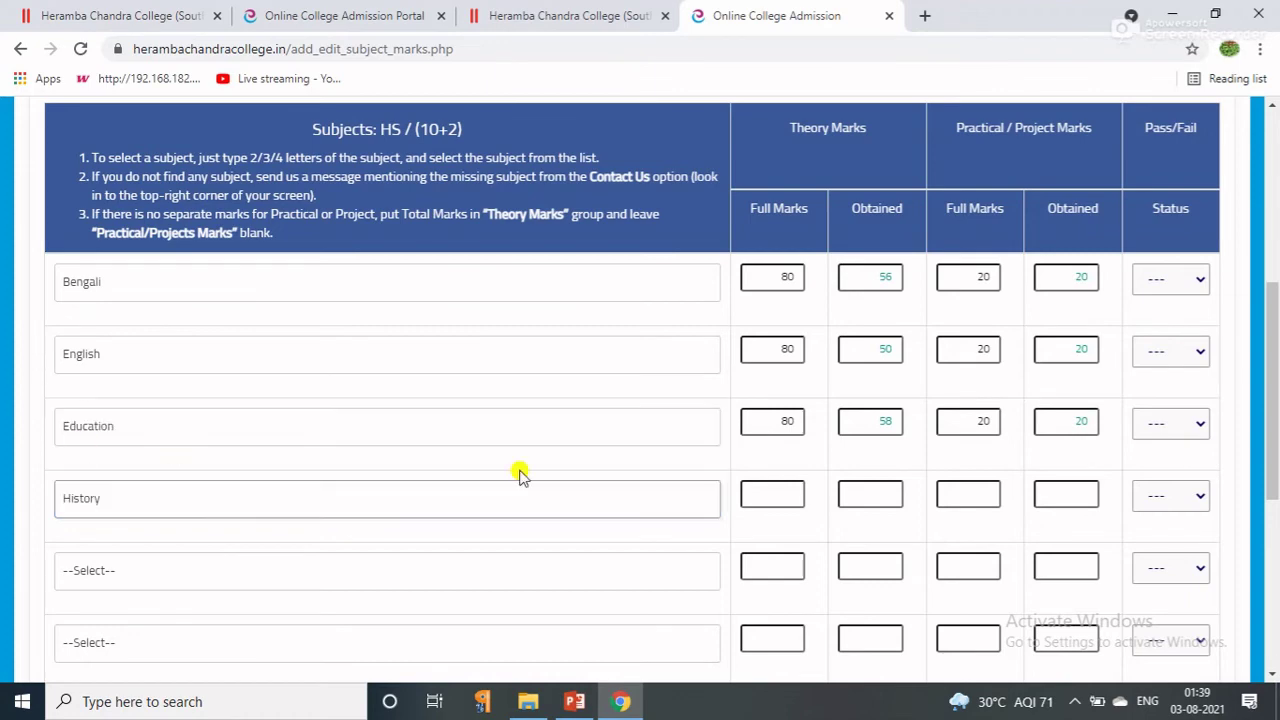
{"action": "left_click", "coordinate": [770, 493]}
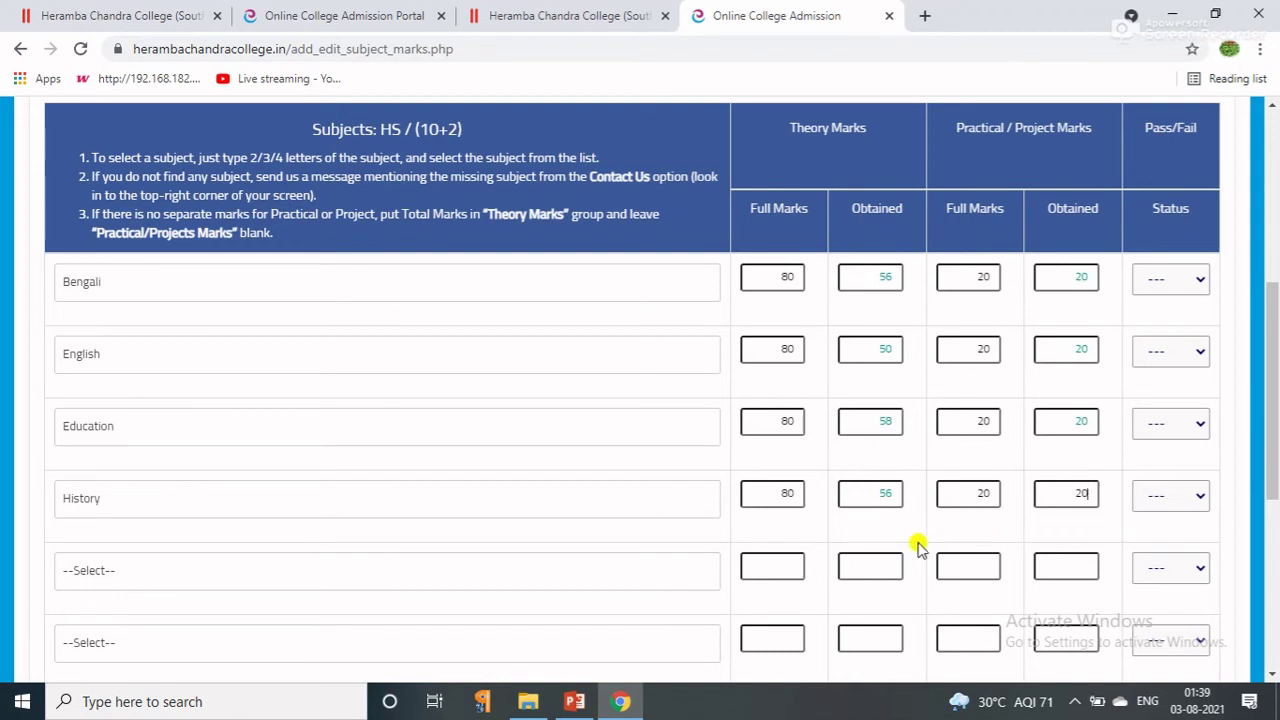
{"action": "left_click", "coordinate": [598, 582]}
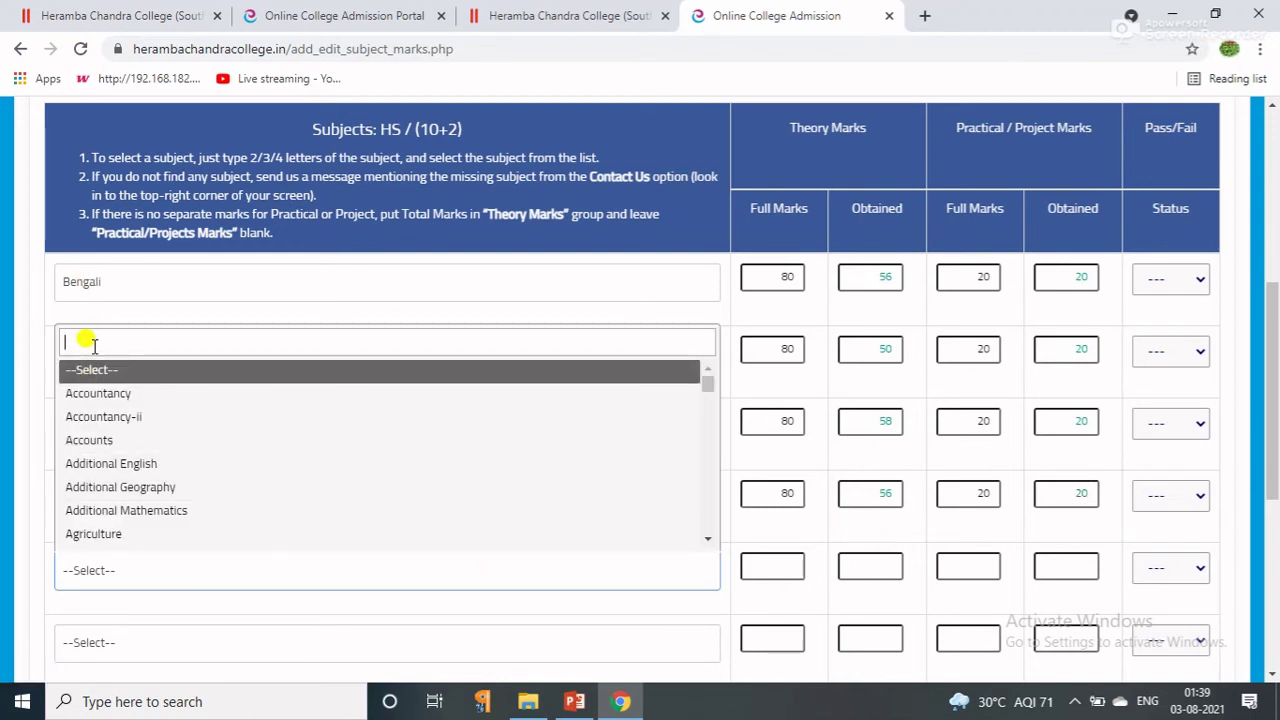
{"action": "type", "text": "econo"}
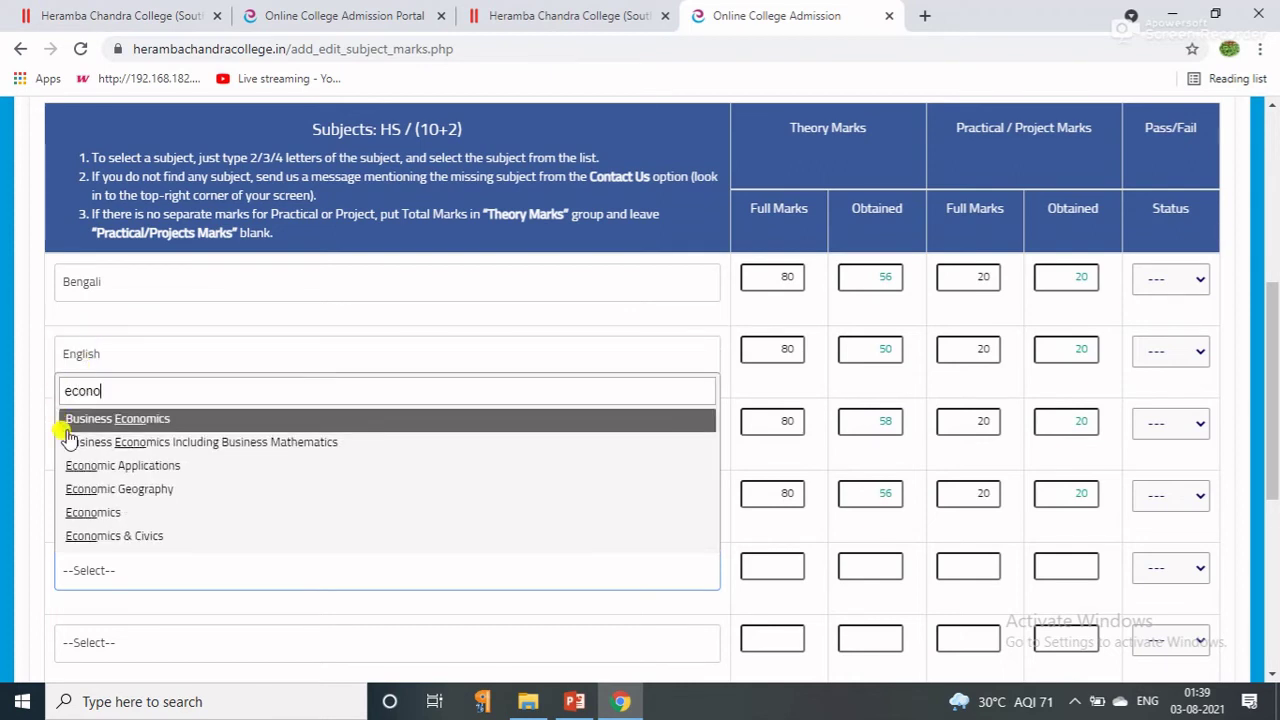
Fill row five with Economics (80, 60, 20, 20) and row six with Geography (70, 59, 30, 30).
{"action": "left_click", "coordinate": [113, 514]}
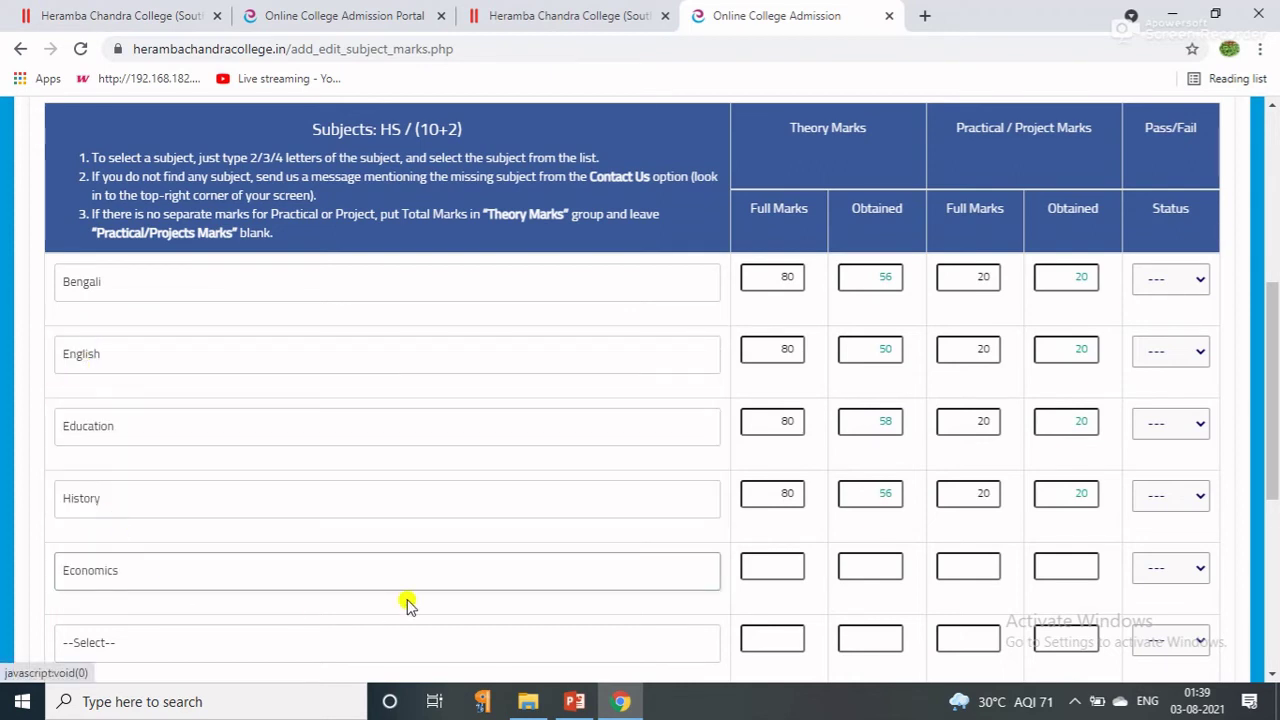
{"action": "left_click", "coordinate": [752, 566]}
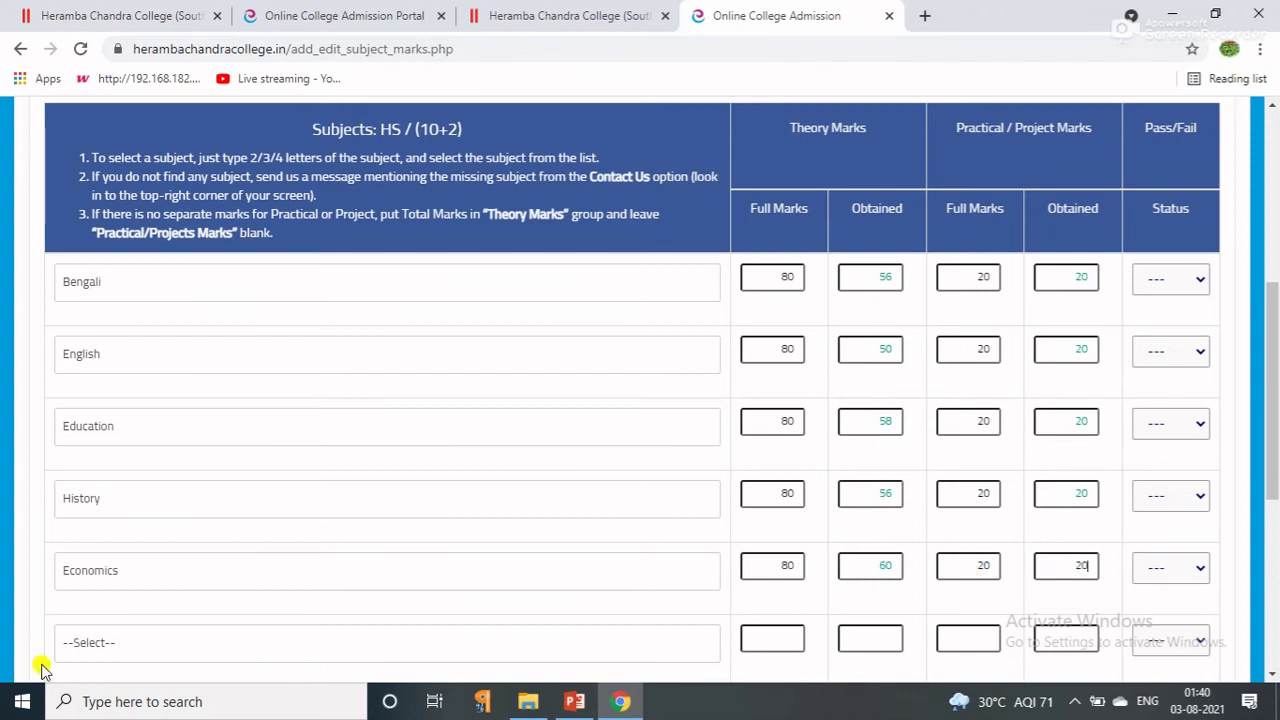
{"action": "left_click", "coordinate": [85, 643]}
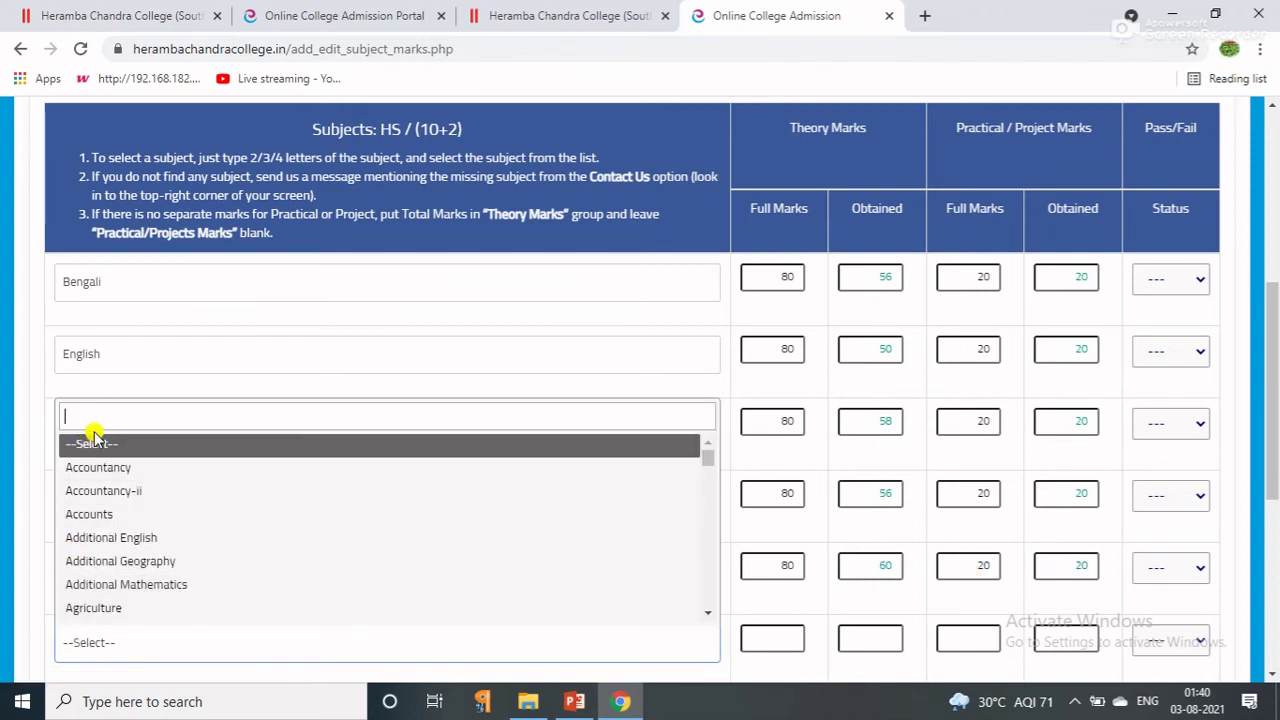
{"action": "type", "text": "g"}
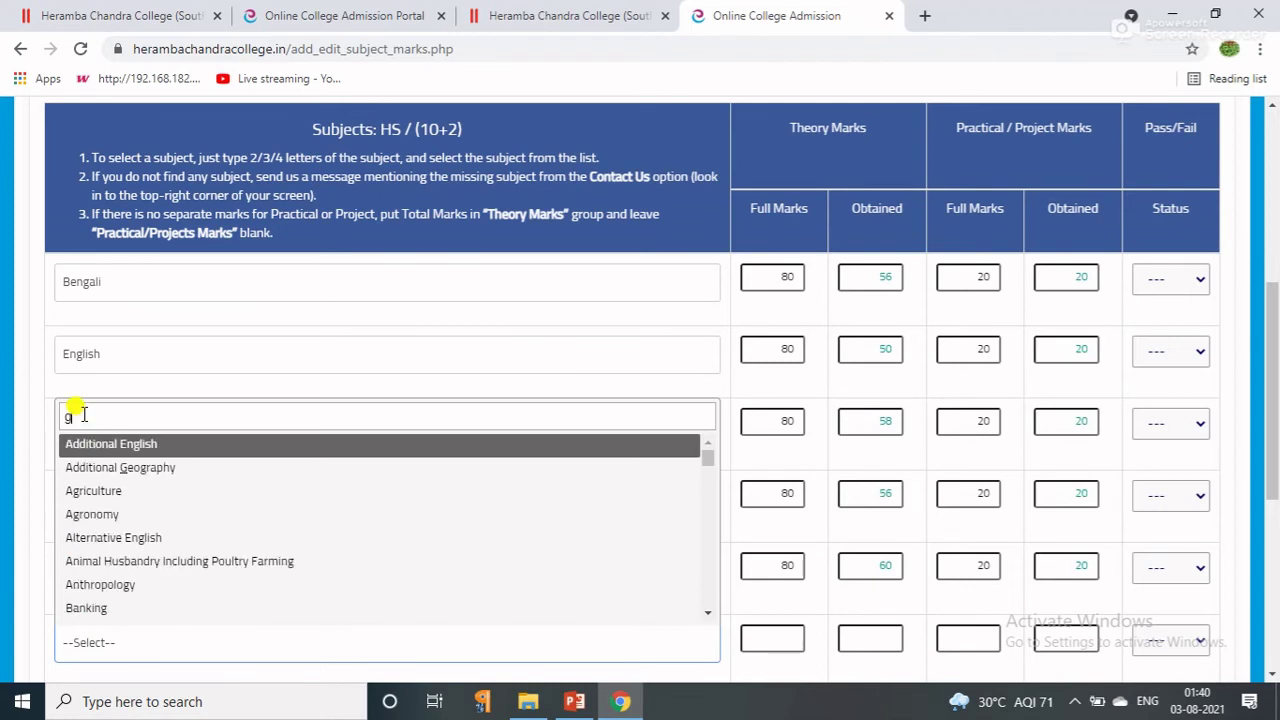
{"action": "type", "text": "eogra"}
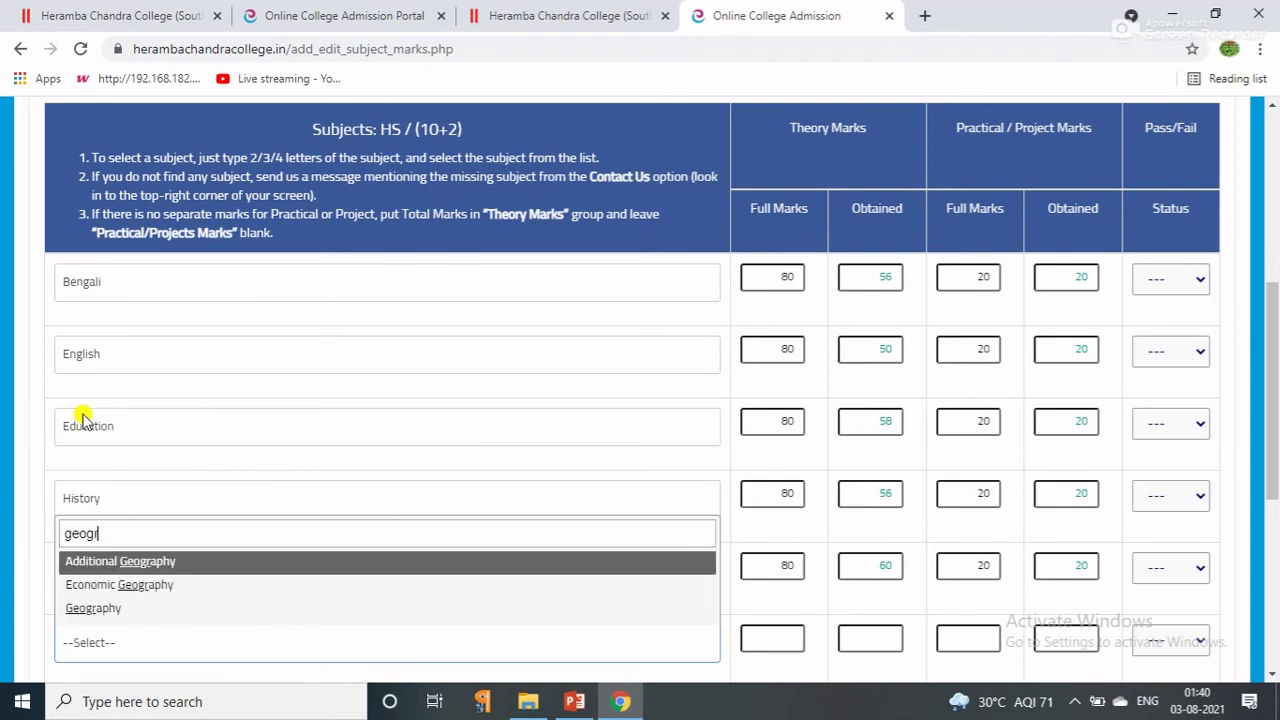
{"action": "left_click", "coordinate": [97, 612]}
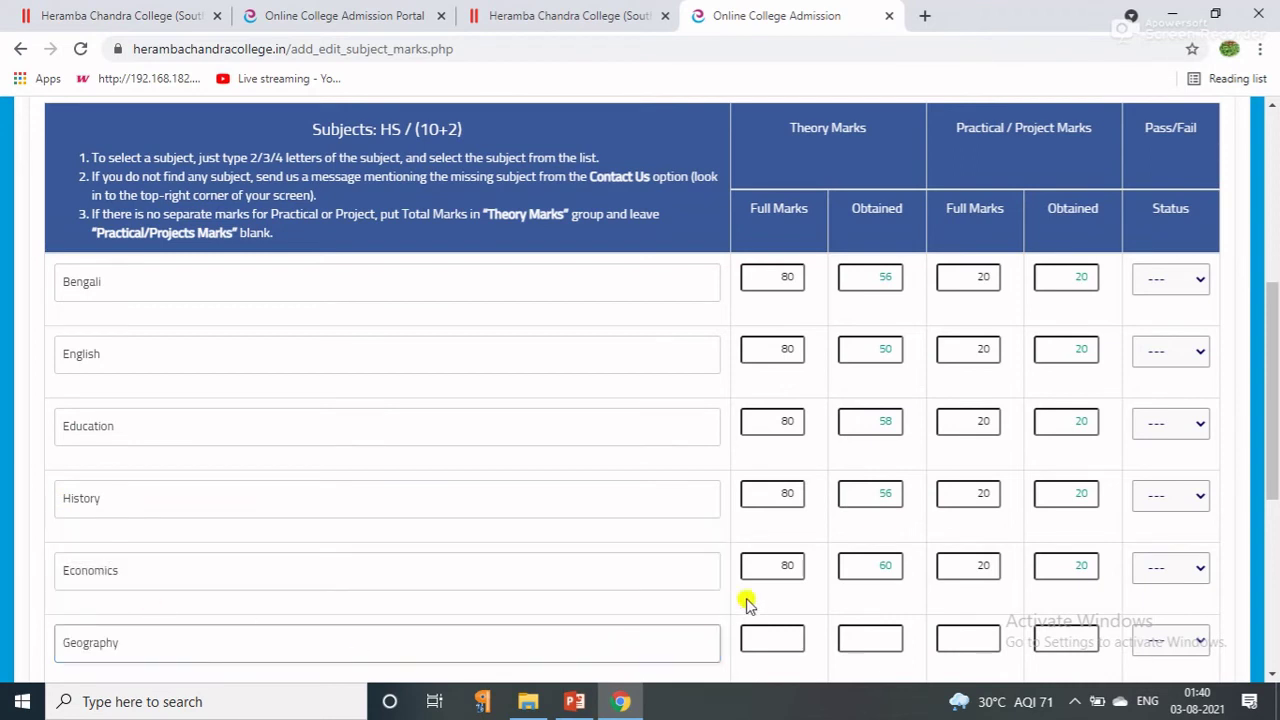
{"action": "left_click", "coordinate": [755, 630]}
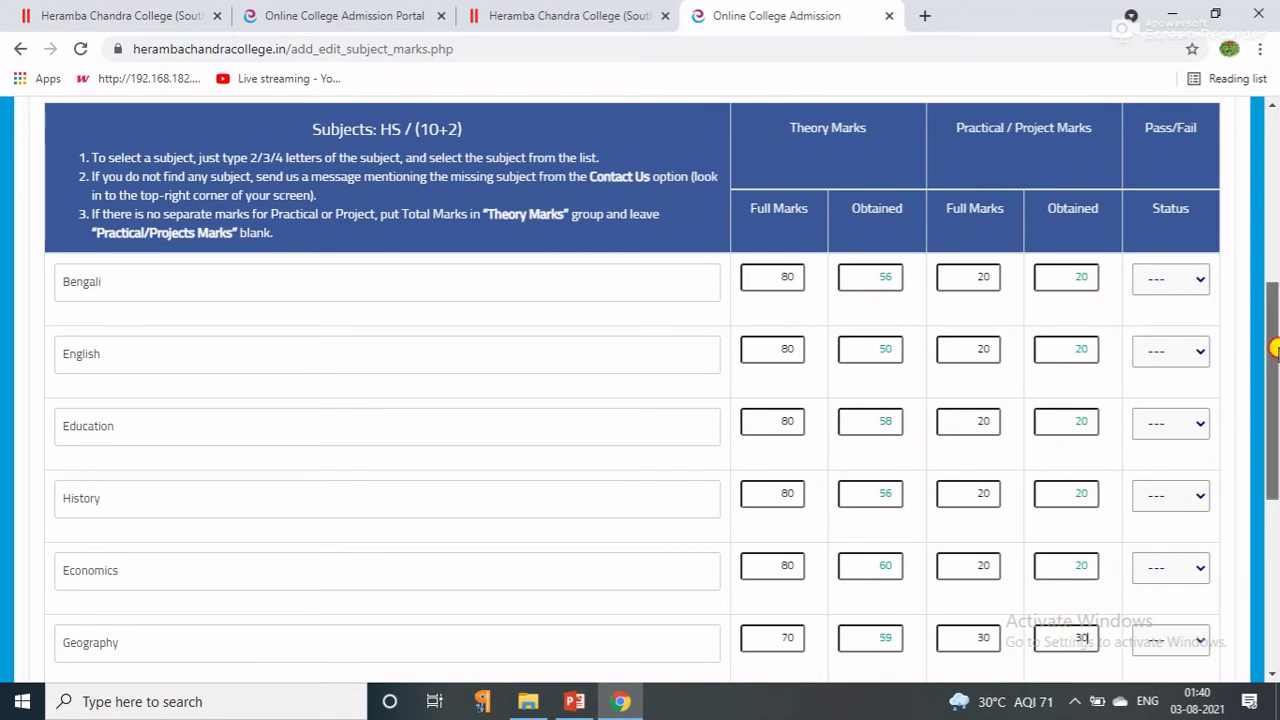
Set the status of Bengali, English, Education and History to Pass.
{"action": "left_click_drag", "start_coordinate": [1276, 343], "coordinate": [1270, 378]}
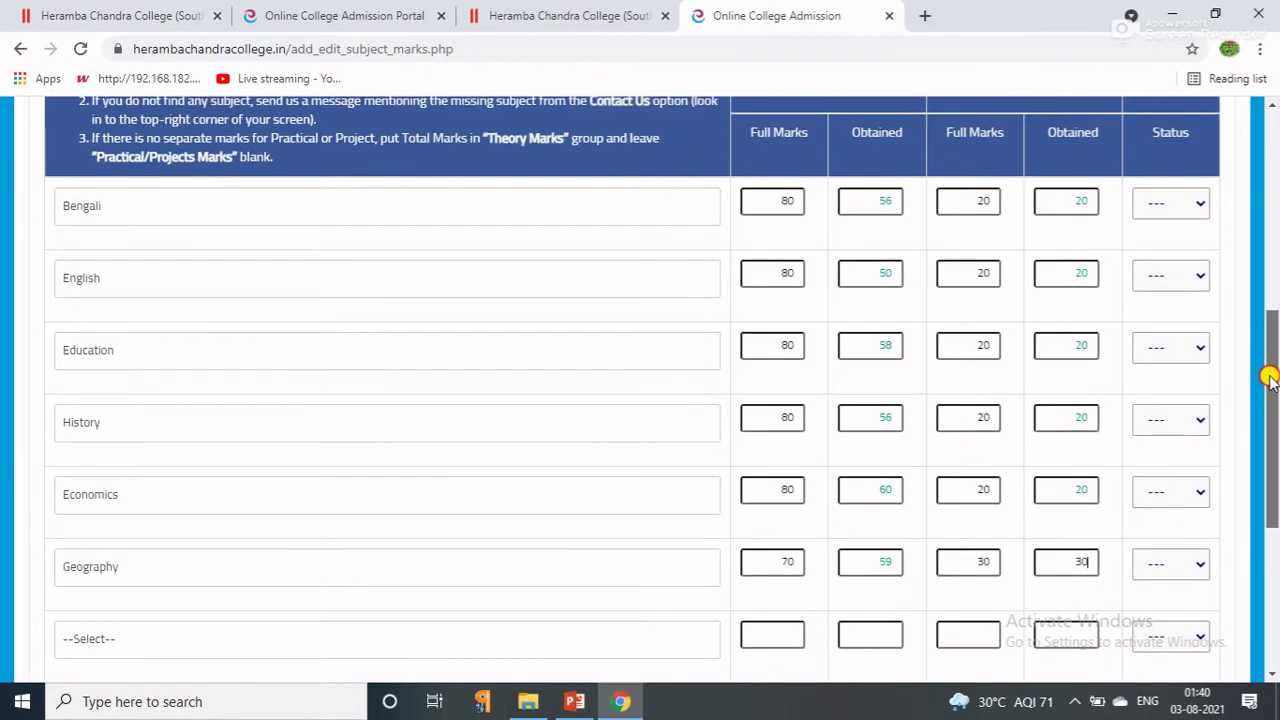
{"action": "left_click", "coordinate": [1158, 207]}
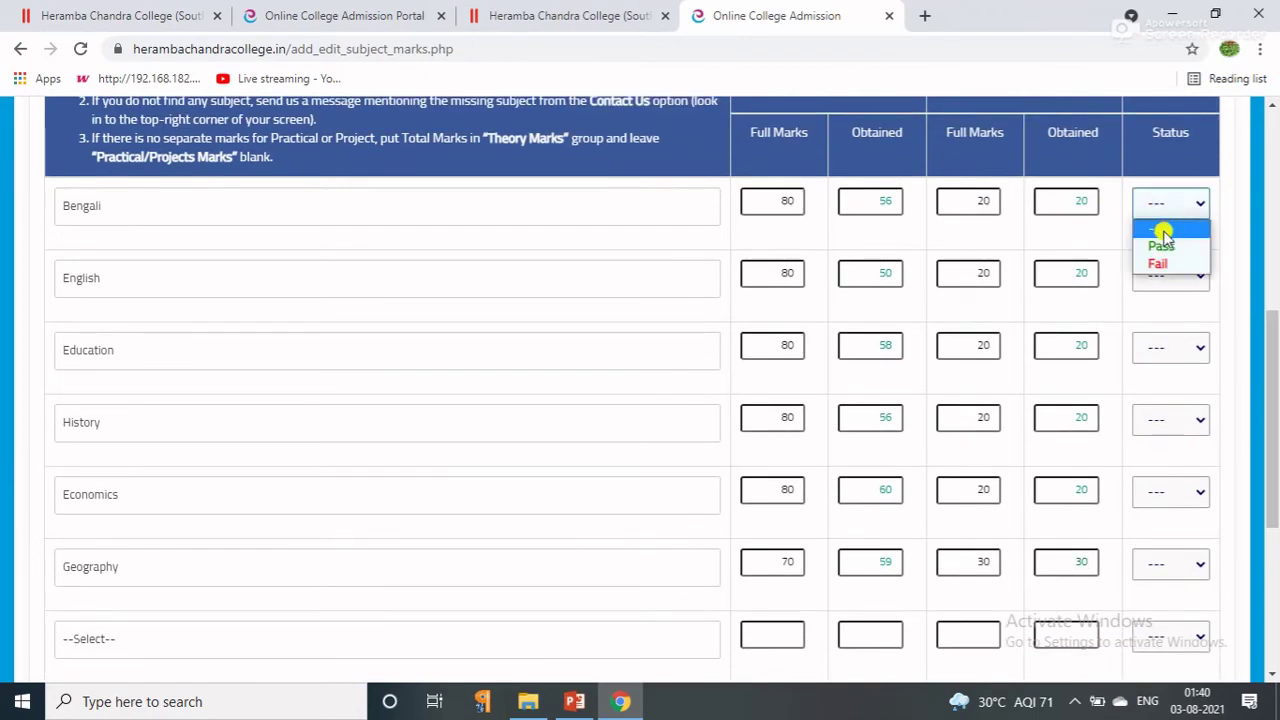
{"action": "left_click", "coordinate": [1165, 248]}
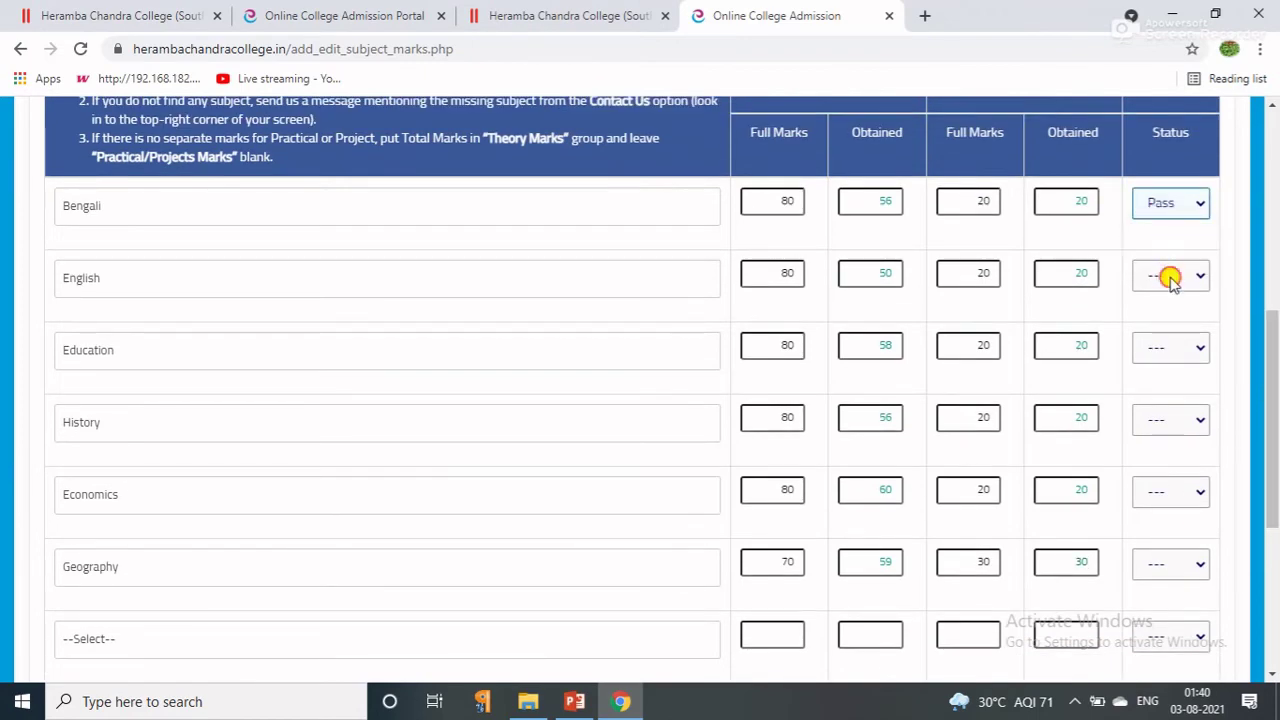
{"action": "left_click", "coordinate": [1170, 280]}
{"action": "left_click", "coordinate": [1158, 318]}
{"action": "left_click", "coordinate": [1157, 346]}
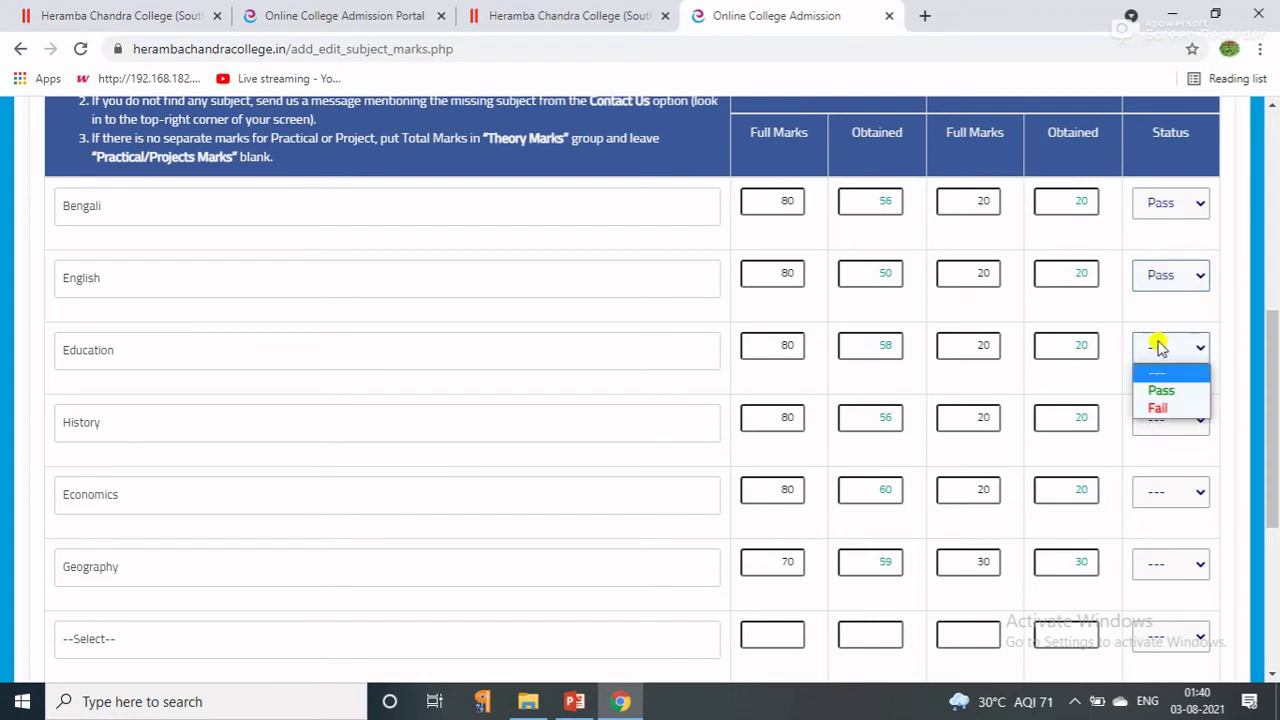
{"action": "left_click", "coordinate": [1160, 390]}
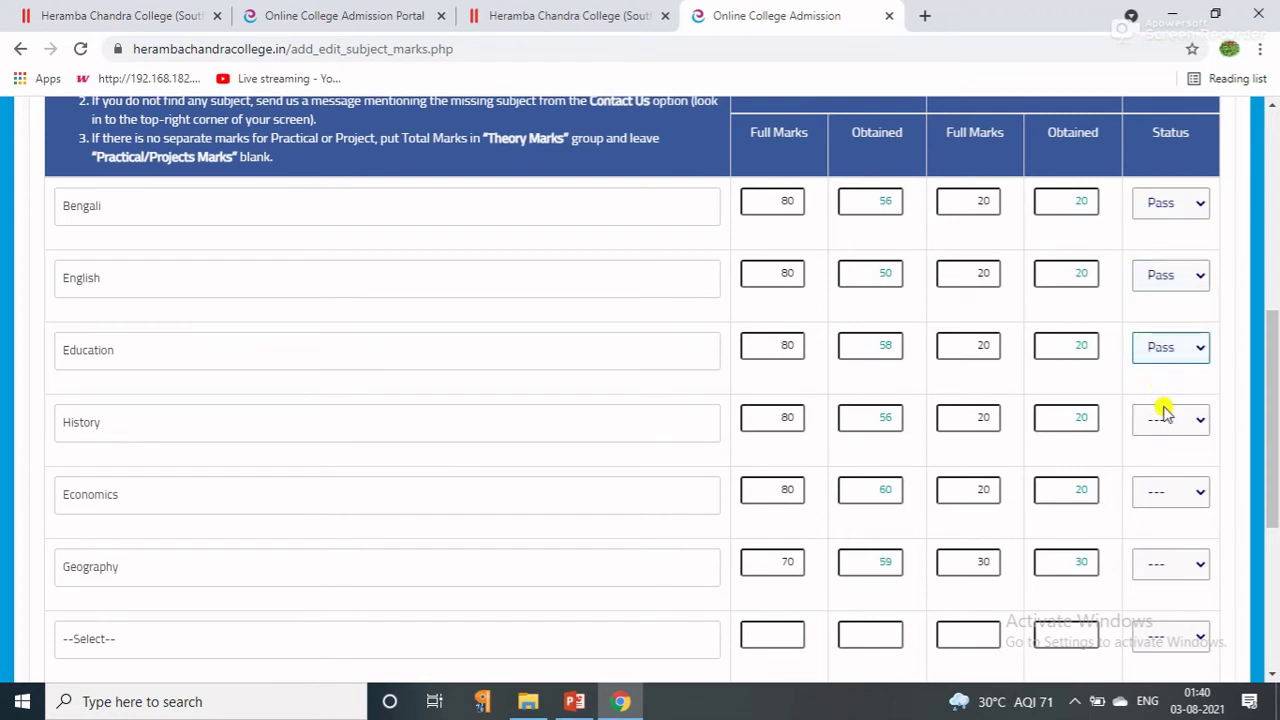
{"action": "left_click", "coordinate": [1163, 414]}
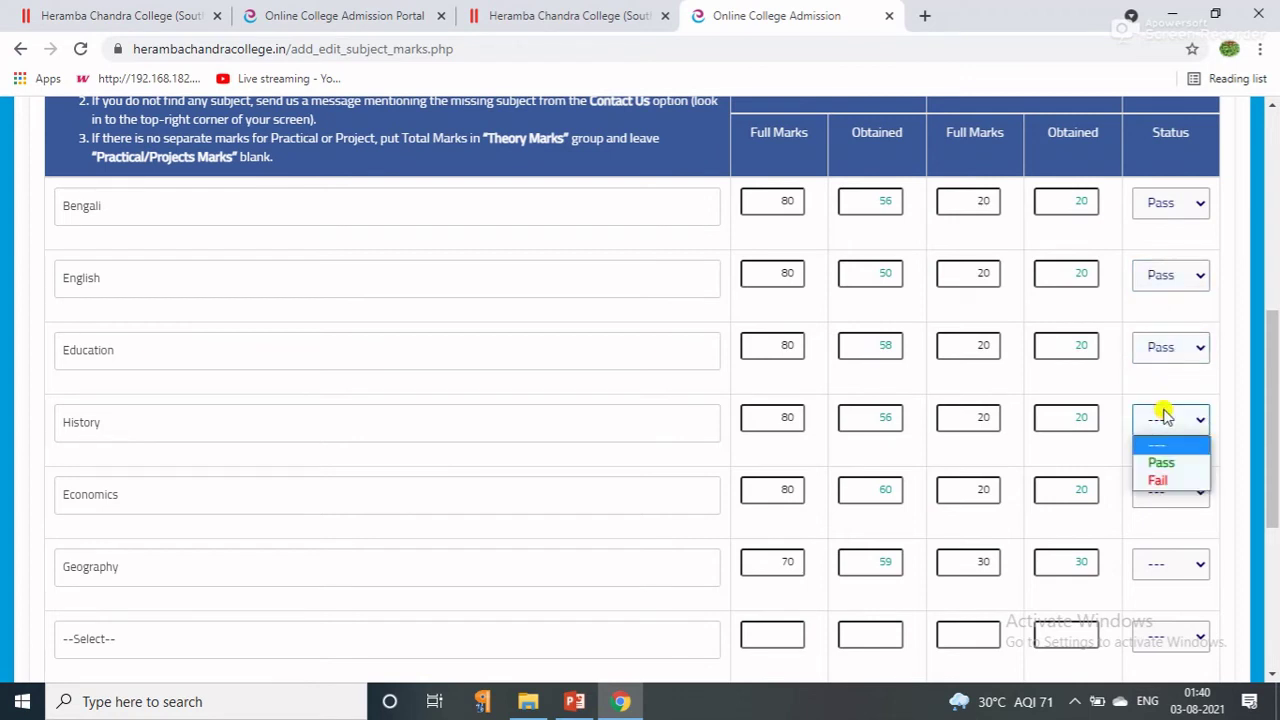
{"action": "left_click", "coordinate": [1160, 465]}
Set the status of Economics and Geography to Pass.
{"action": "left_click", "coordinate": [1168, 492]}
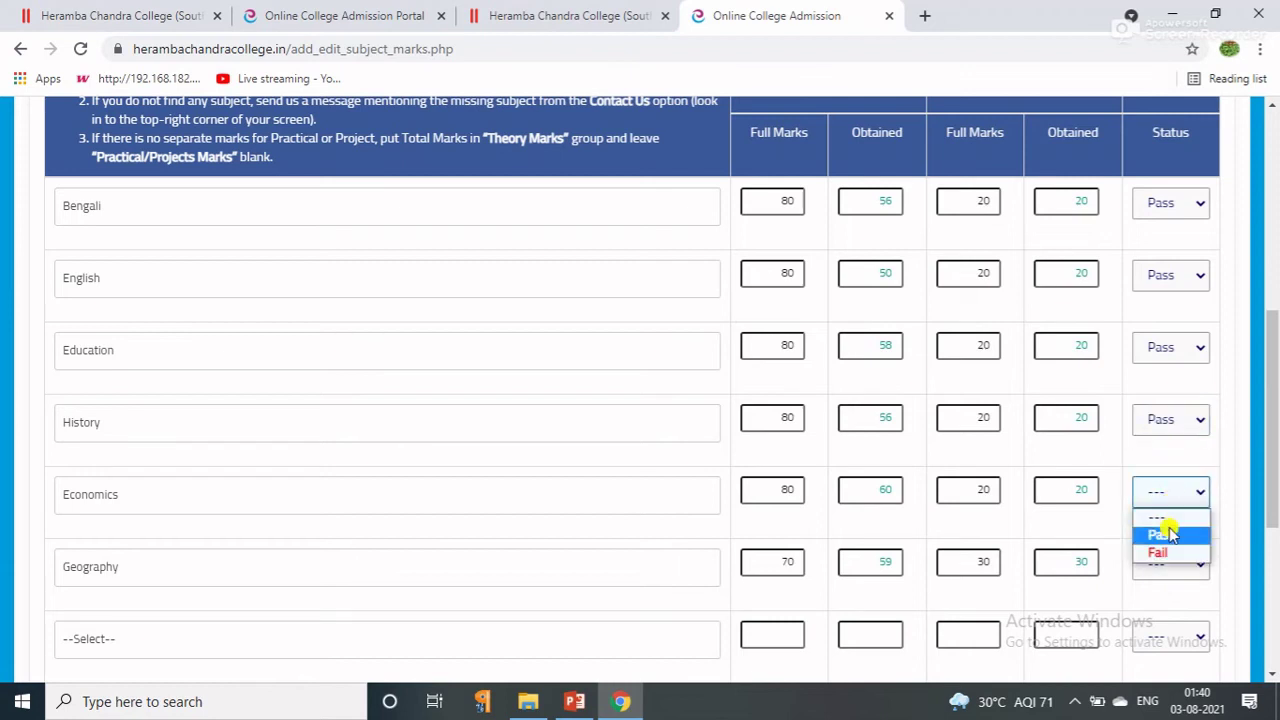
{"action": "left_click", "coordinate": [1168, 531]}
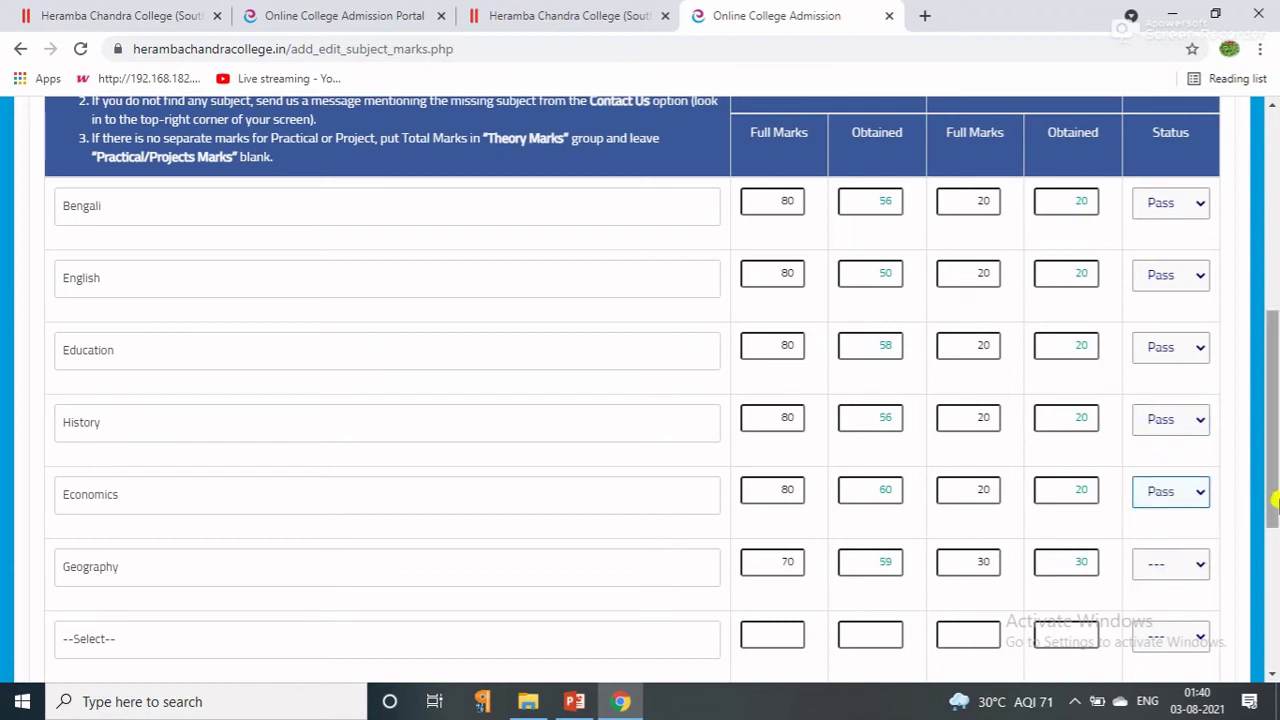
{"action": "scroll", "coordinate": [1272, 530], "scroll_direction": "down", "scroll_amount": 1}
{"action": "scroll", "coordinate": [1272, 535], "scroll_direction": "down", "scroll_amount": 1}
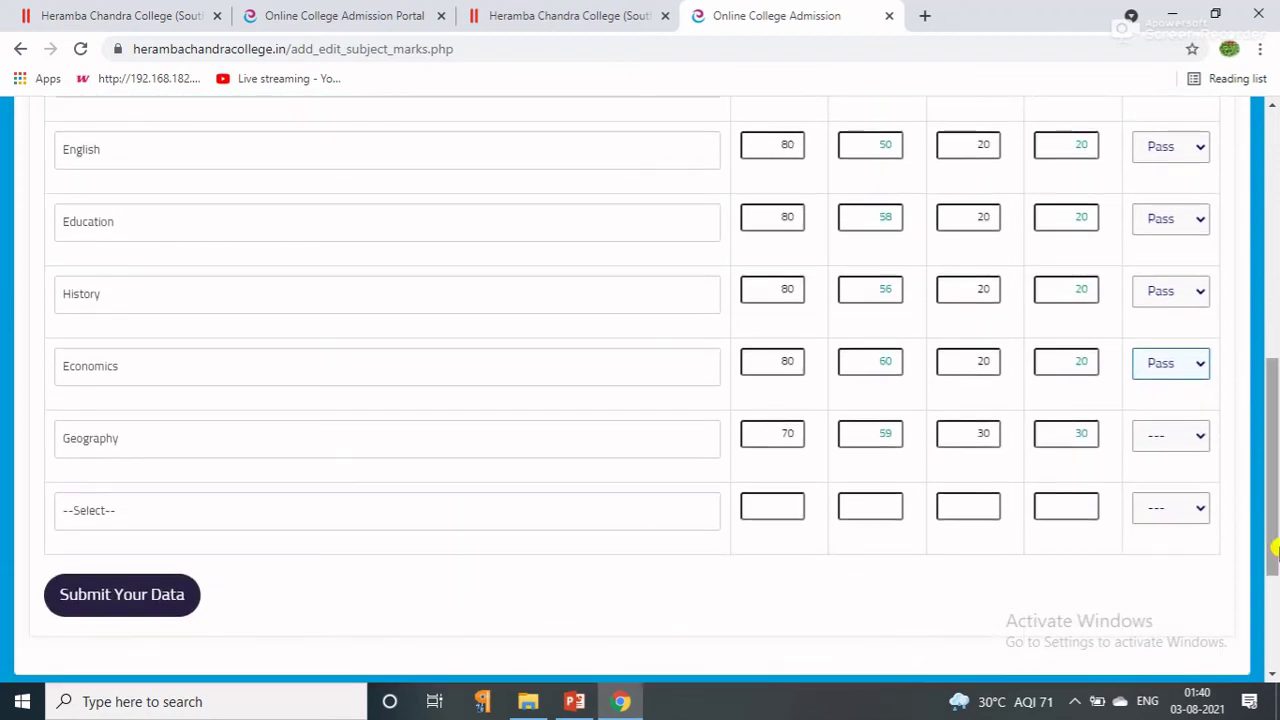
{"action": "left_click", "coordinate": [1182, 440]}
{"action": "left_click", "coordinate": [1176, 478]}
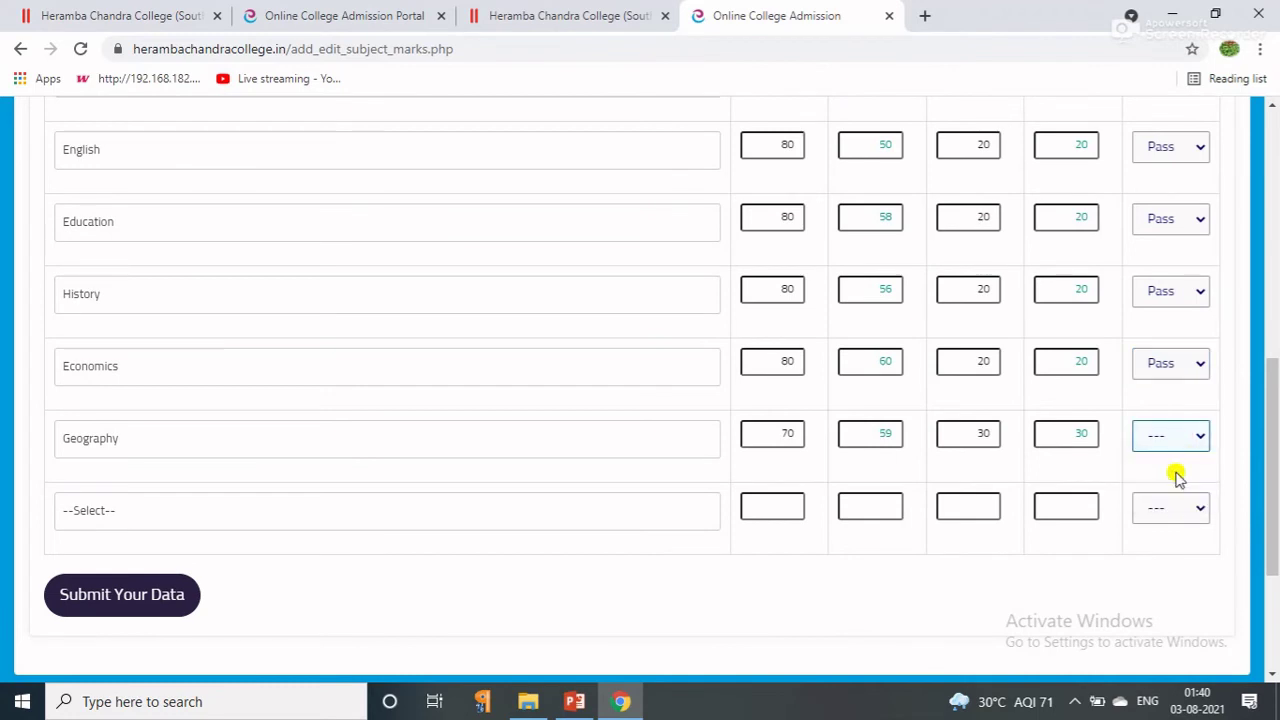
{"action": "scroll", "coordinate": [1245, 497], "scroll_direction": "up", "scroll_amount": 1}
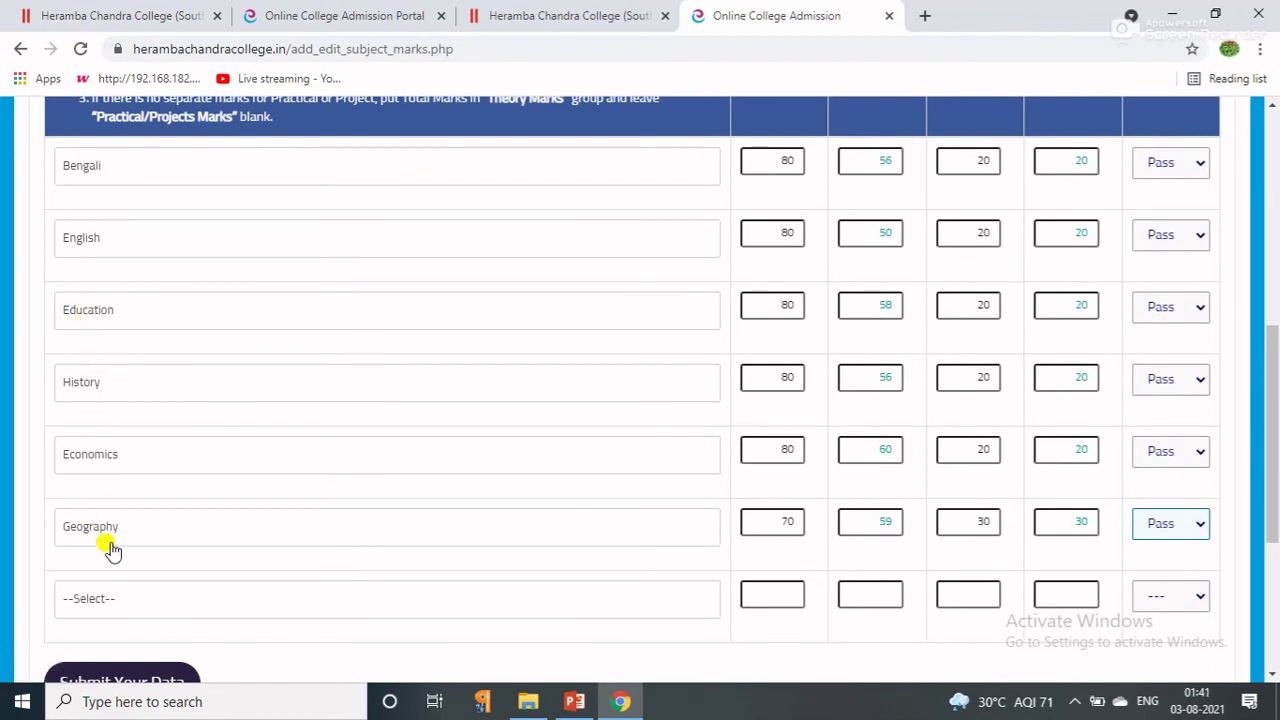
{"action": "left_click_drag", "start_coordinate": [1272, 365], "coordinate": [75, 625]}
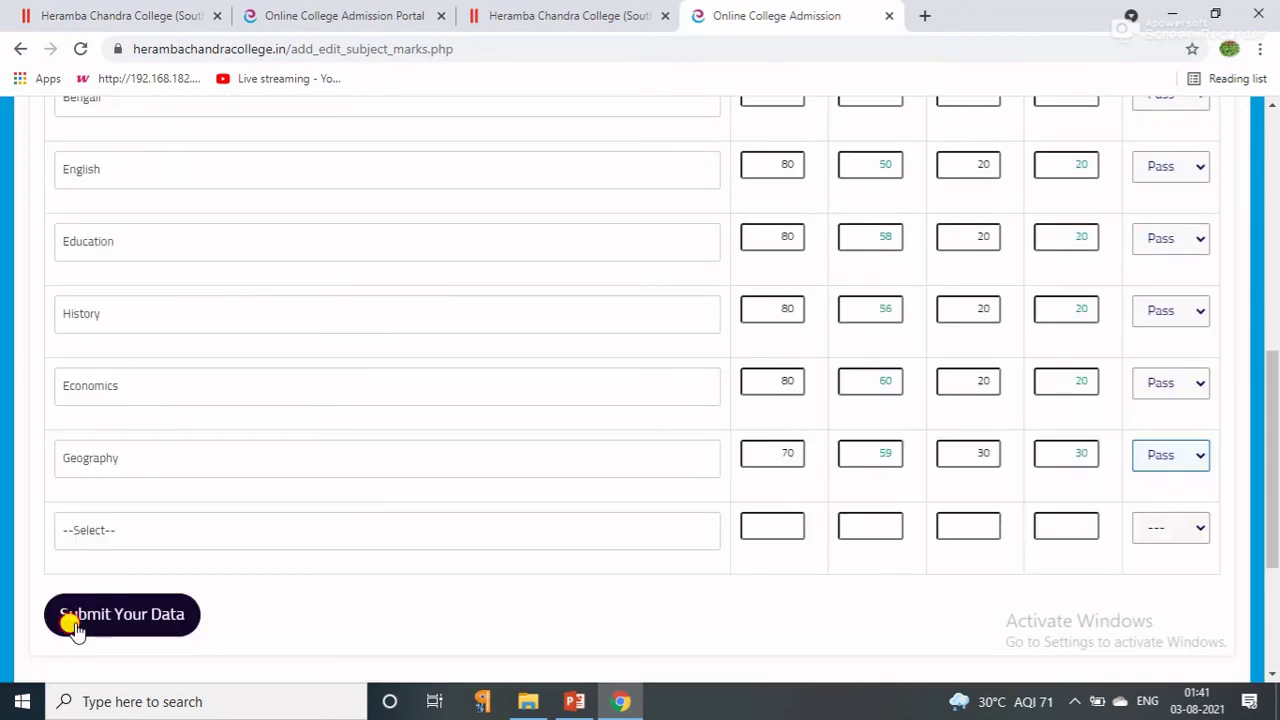
Submit the six subjects' marks, review the summary table, and save the changes.
{"action": "left_click", "coordinate": [75, 625]}
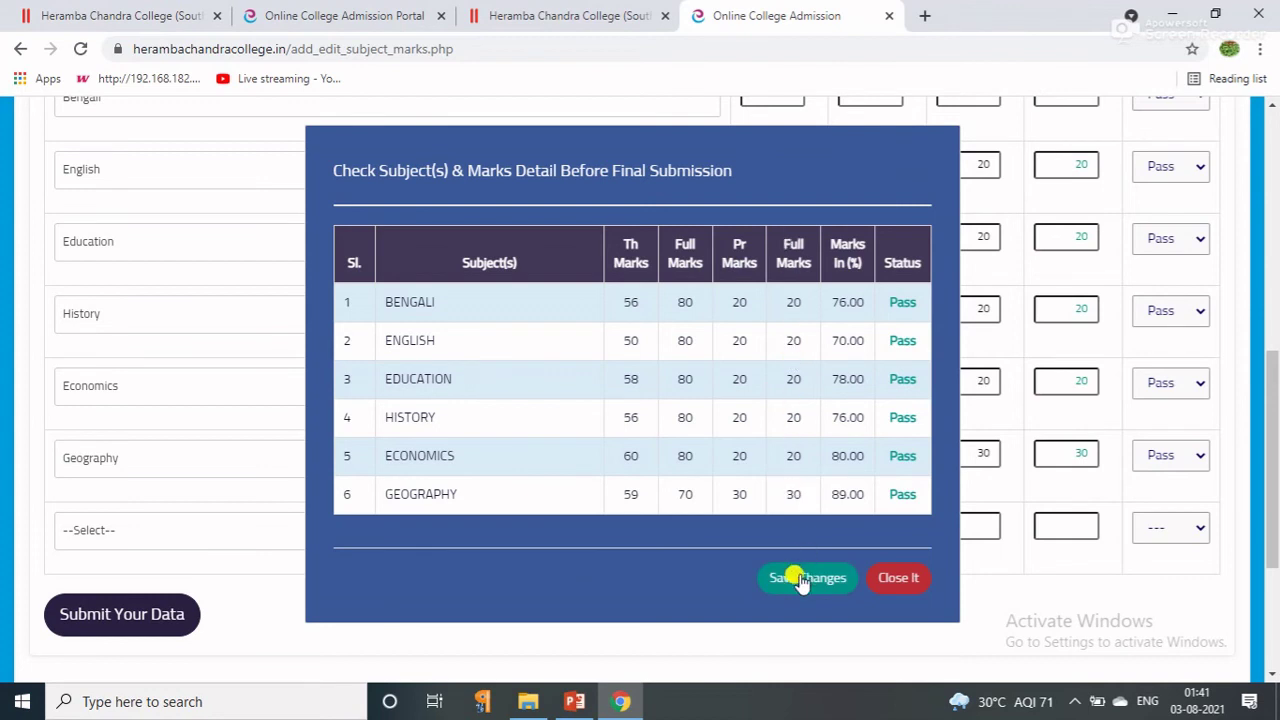
{"action": "left_click", "coordinate": [884, 578]}
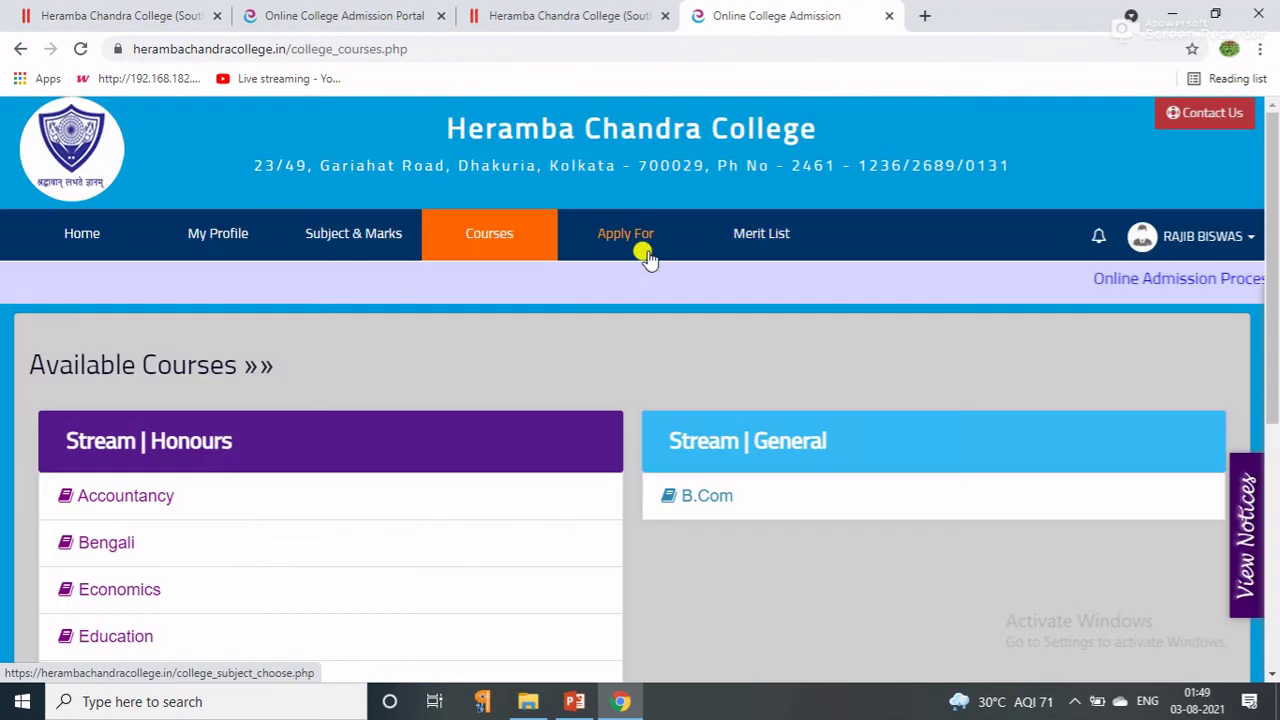
Choose Education under Stream Honours in Available Courses, then go back to the course list.
{"action": "left_click", "coordinate": [657, 237]}
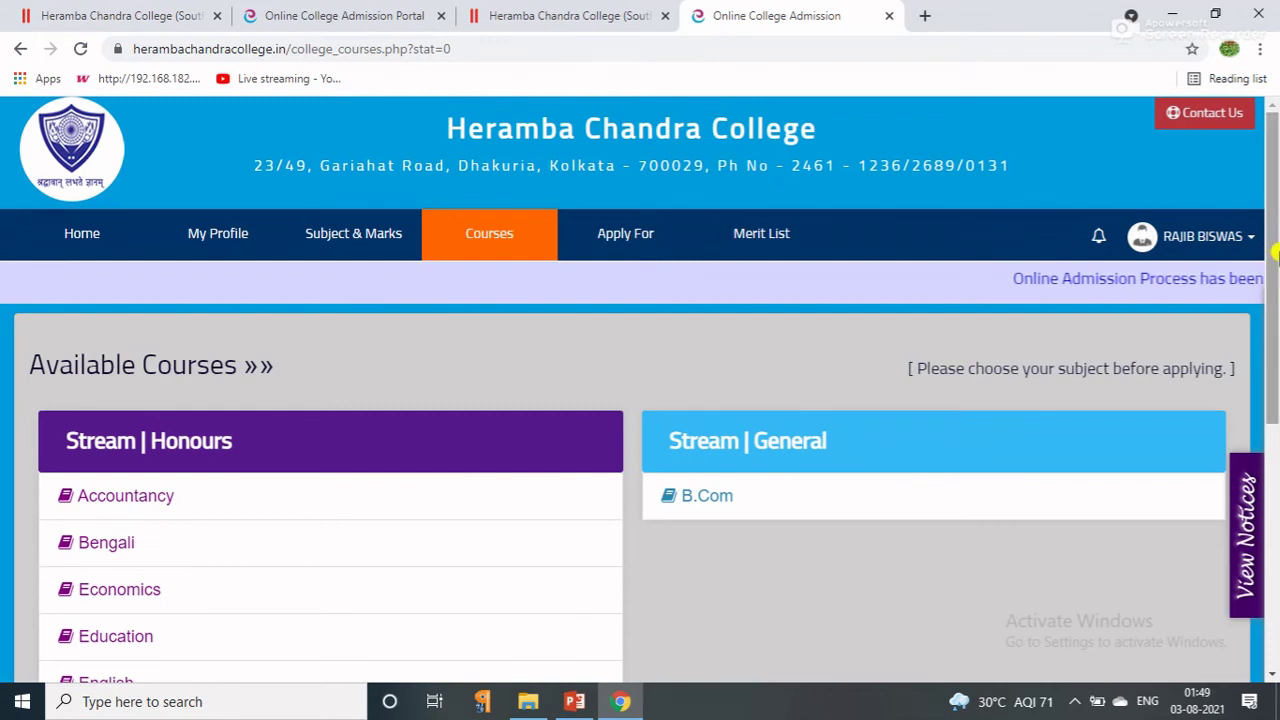
{"action": "left_click_drag", "start_coordinate": [1274, 278], "coordinate": [1274, 416]}
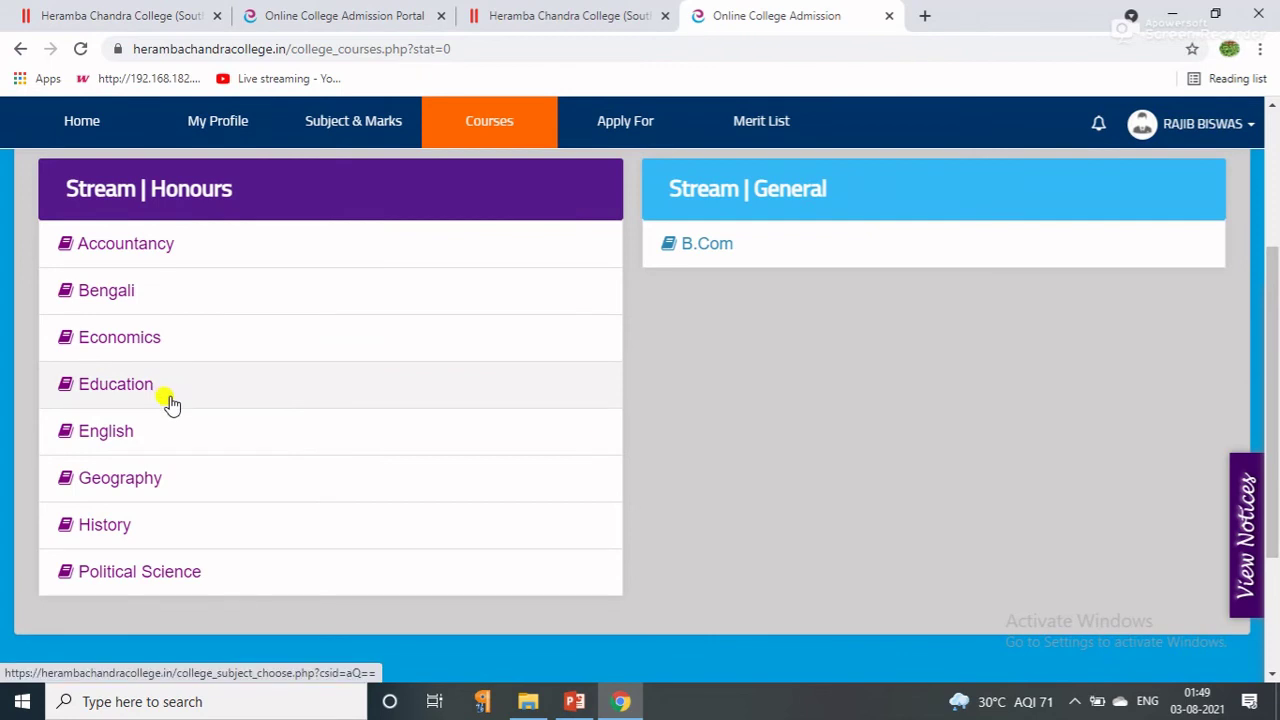
{"action": "left_click", "coordinate": [167, 393]}
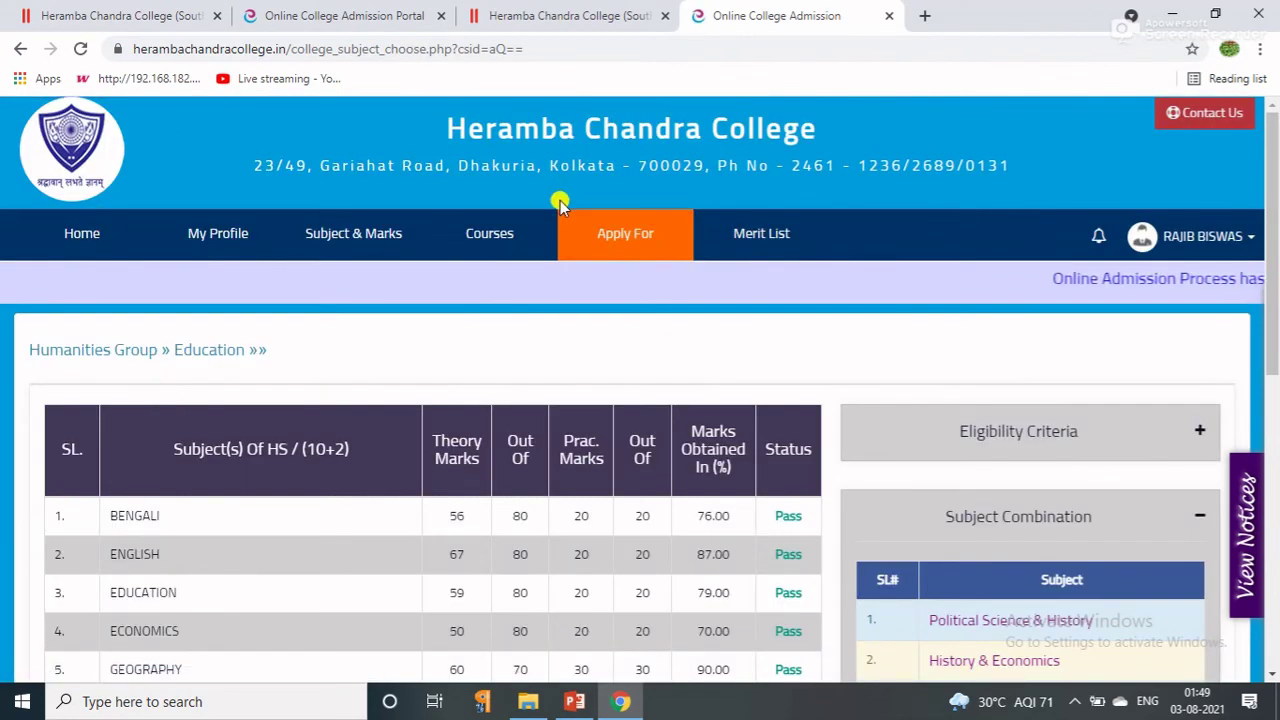
{"action": "left_click", "coordinate": [514, 237]}
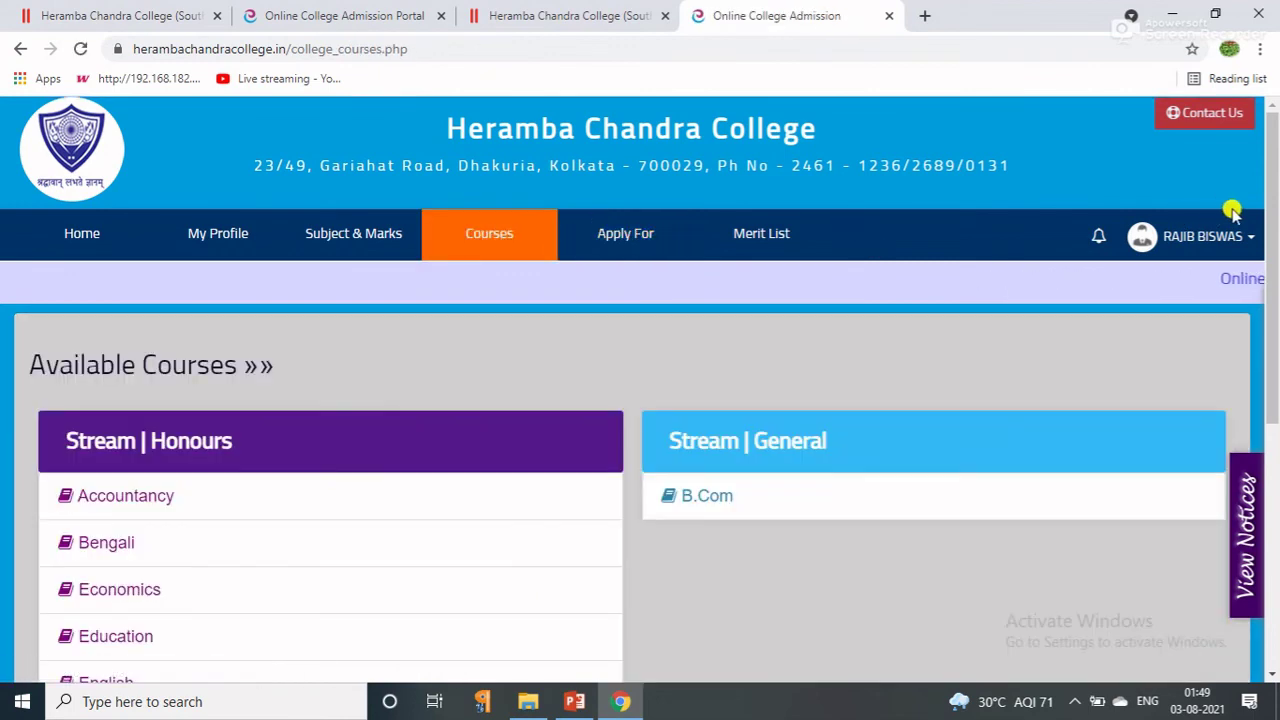
{"action": "scroll", "coordinate": [1275, 230], "scroll_direction": "down", "scroll_amount": 3}
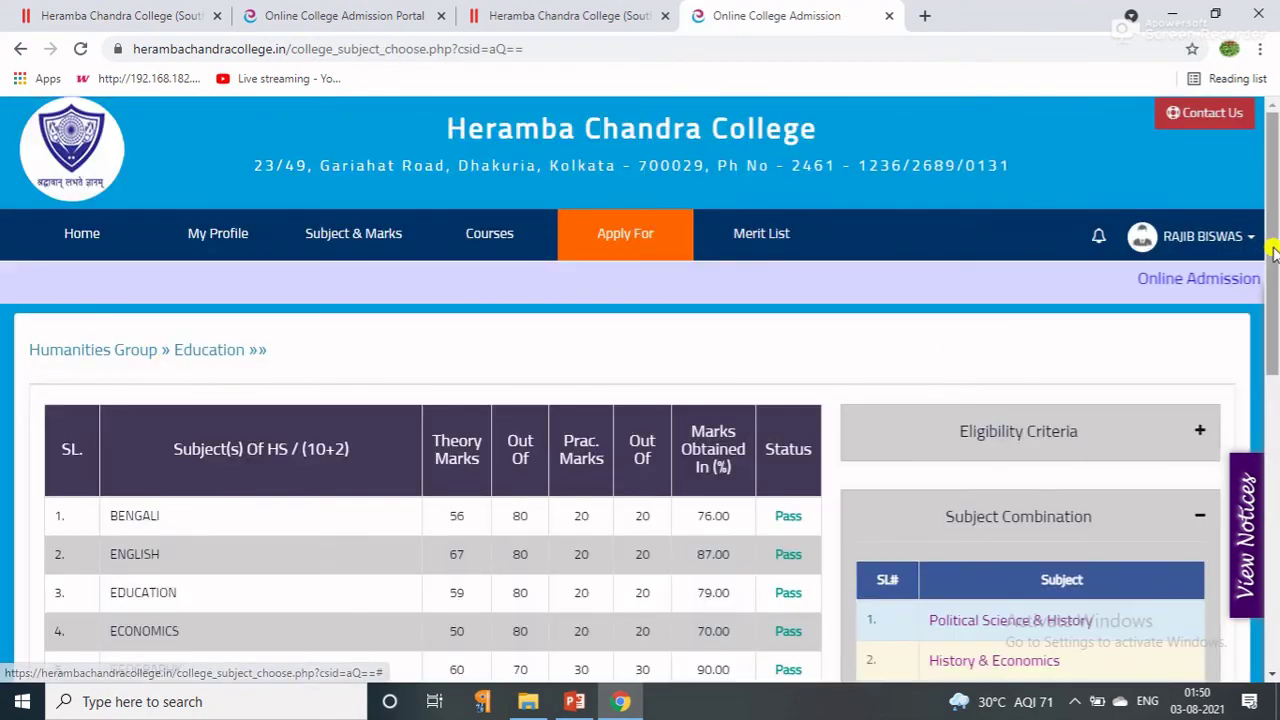
Check the best-four total of 332.00 and choose the History & Economics subject combination.
{"action": "left_click_drag", "start_coordinate": [1272, 238], "coordinate": [1274, 428]}
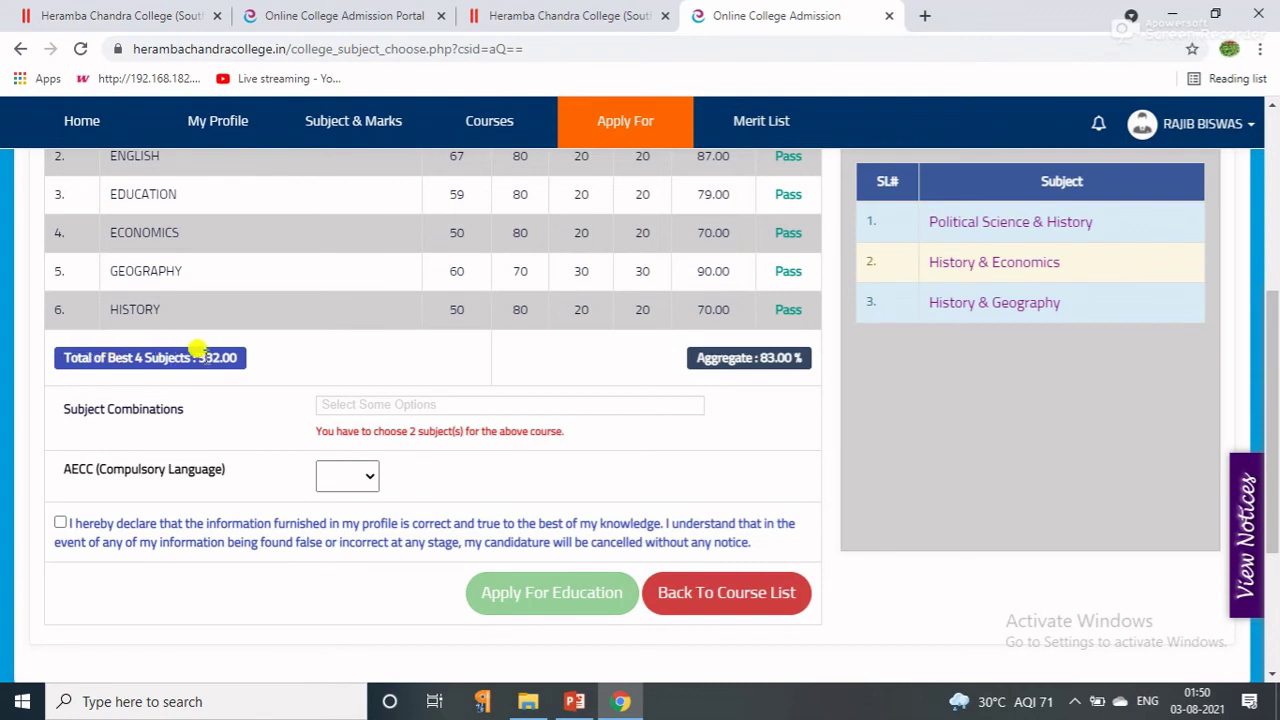
{"action": "left_click_drag", "start_coordinate": [199, 357], "coordinate": [243, 364]}
{"action": "left_click", "coordinate": [957, 268]}
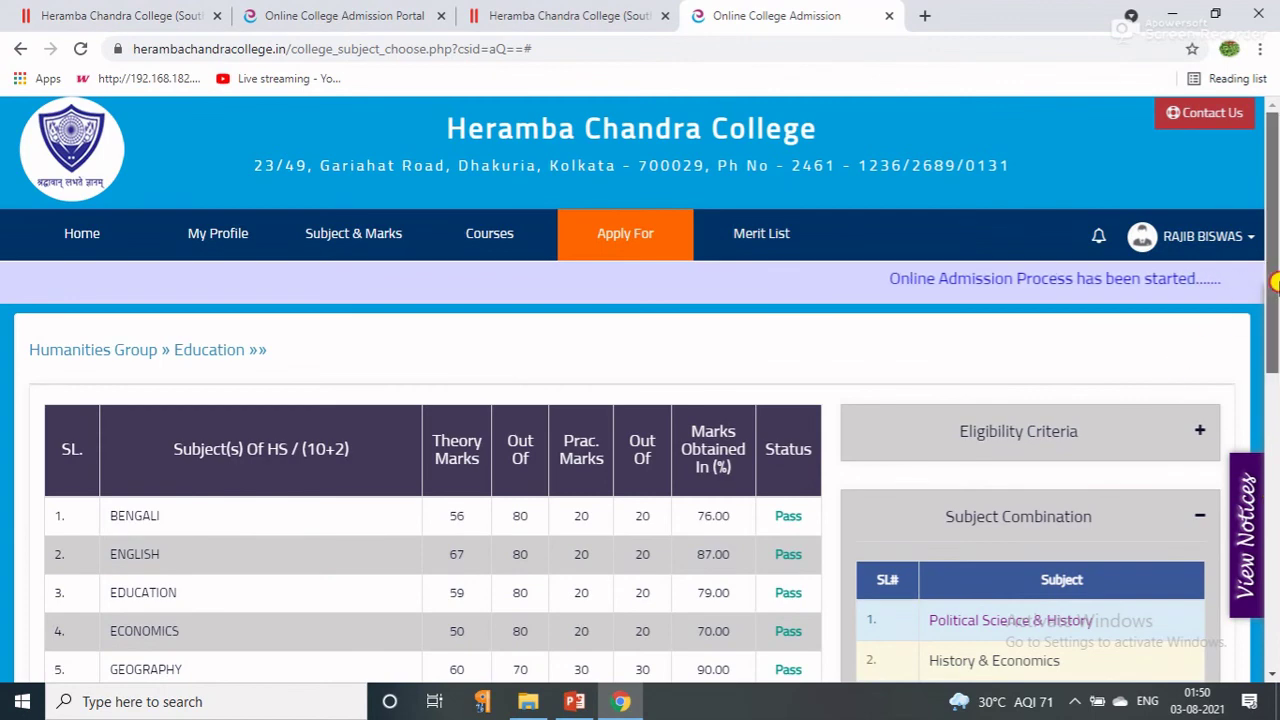
Set the compulsory language (AECC) to English, accept the declaration, and apply for Education.
{"action": "left_click_drag", "start_coordinate": [1275, 283], "coordinate": [1275, 529]}
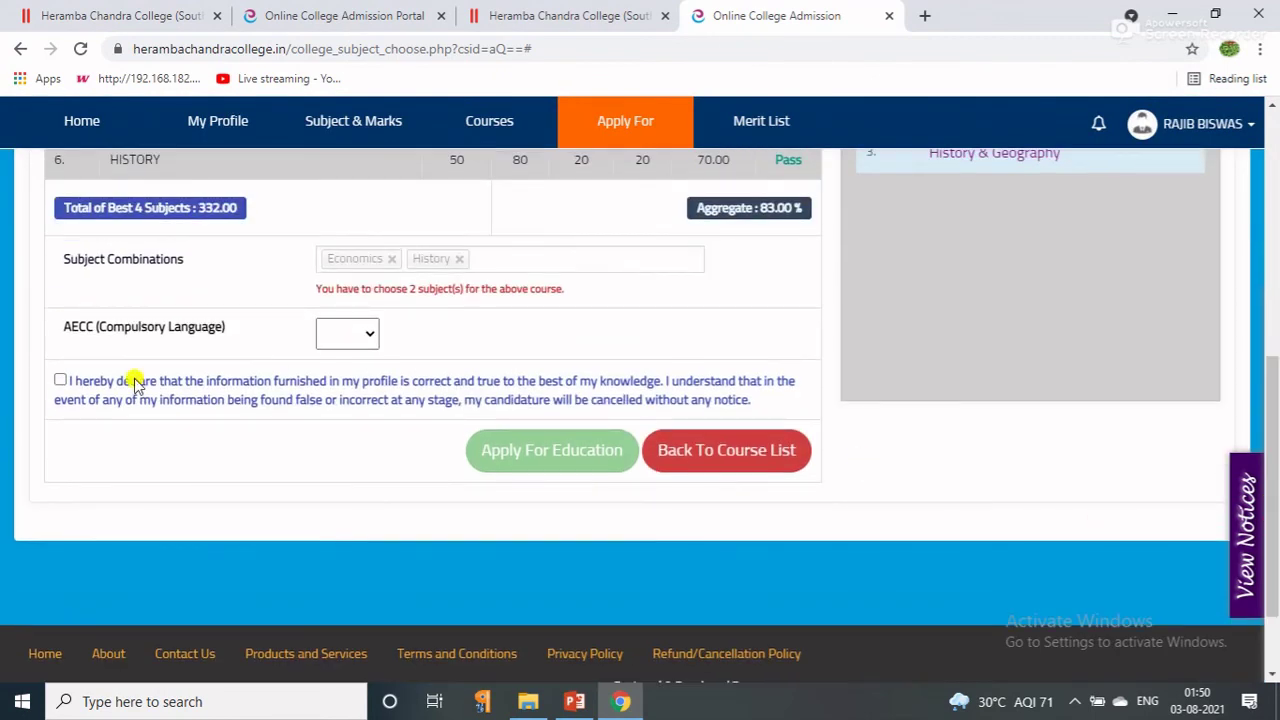
{"action": "left_click", "coordinate": [366, 338]}
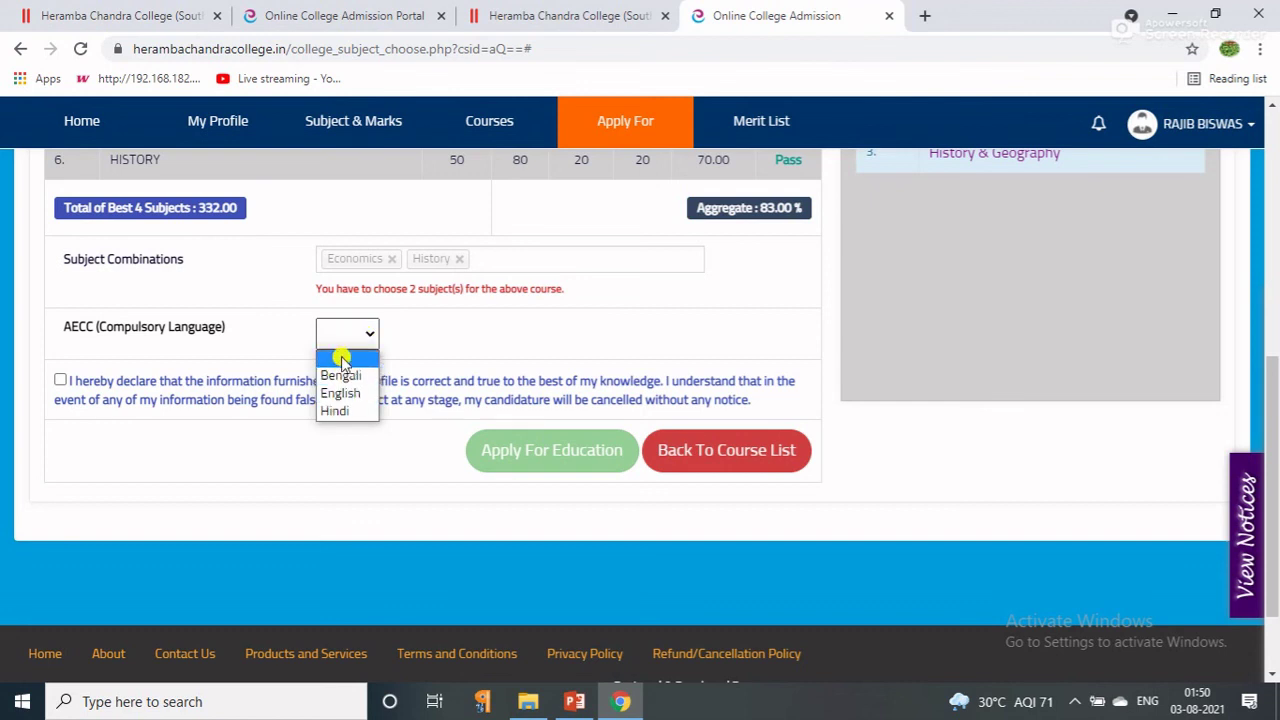
{"action": "left_click", "coordinate": [340, 393]}
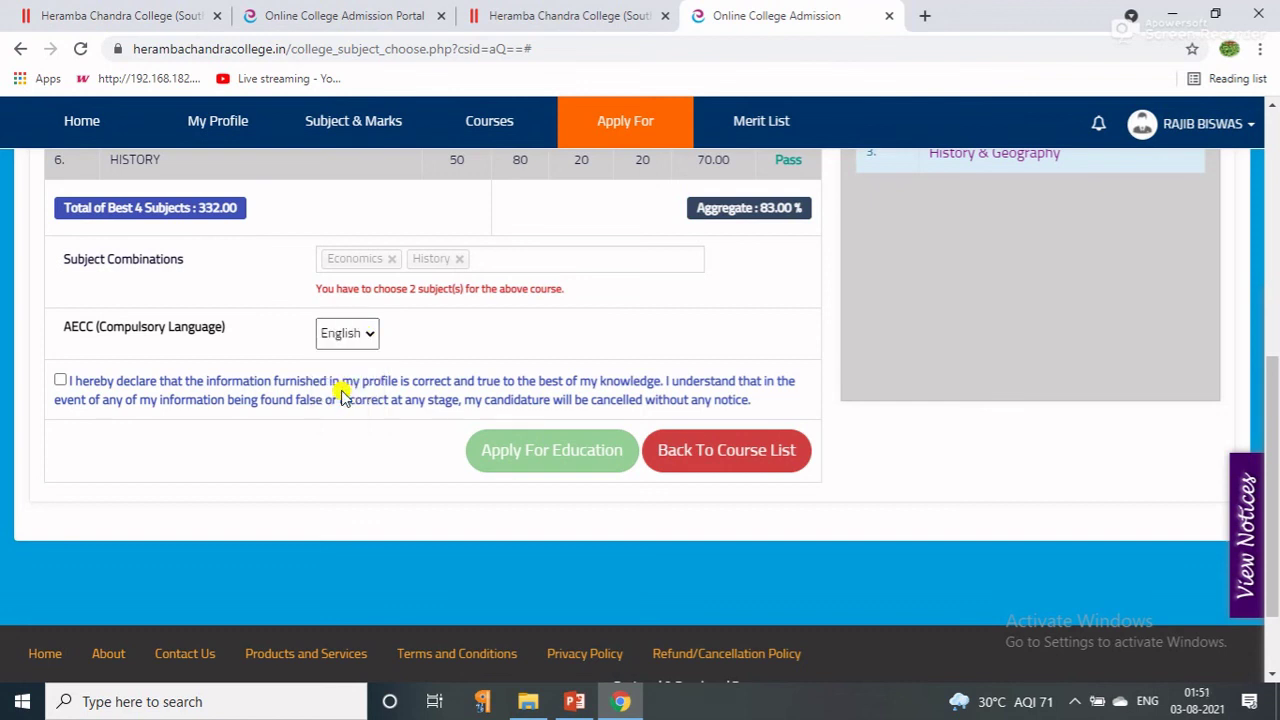
{"action": "left_click", "coordinate": [59, 383]}
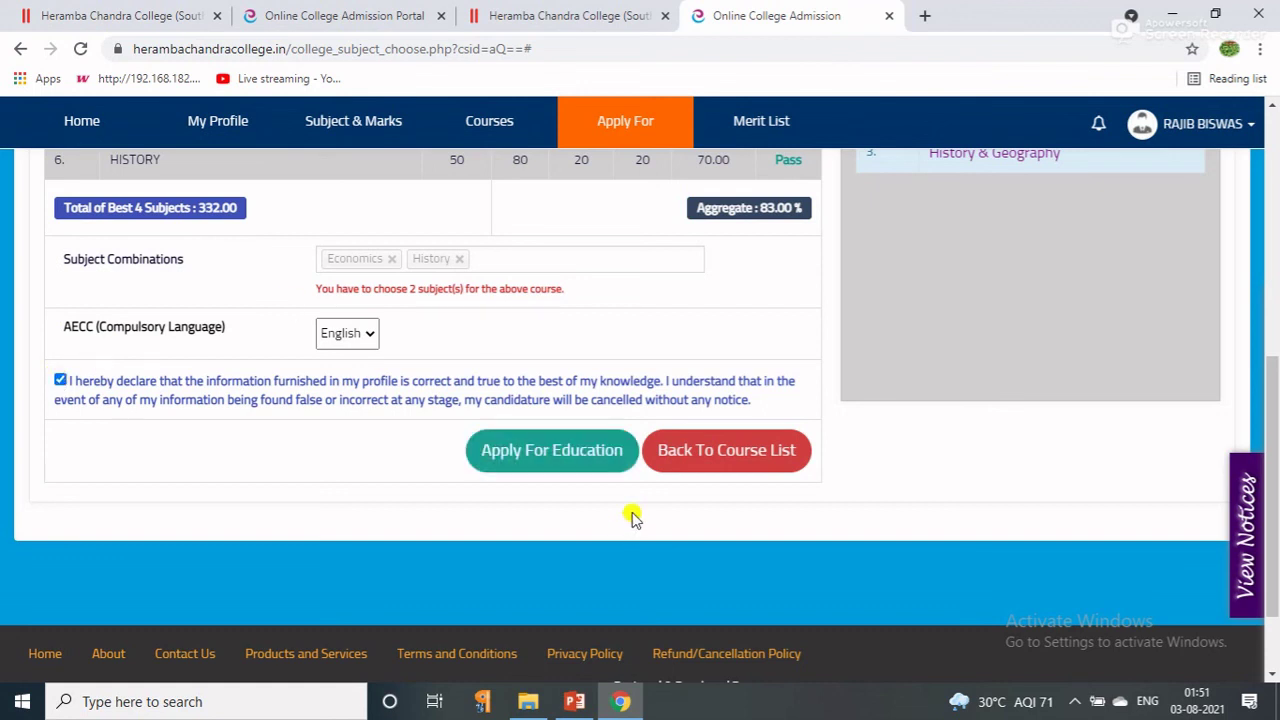
{"action": "left_click", "coordinate": [518, 451]}
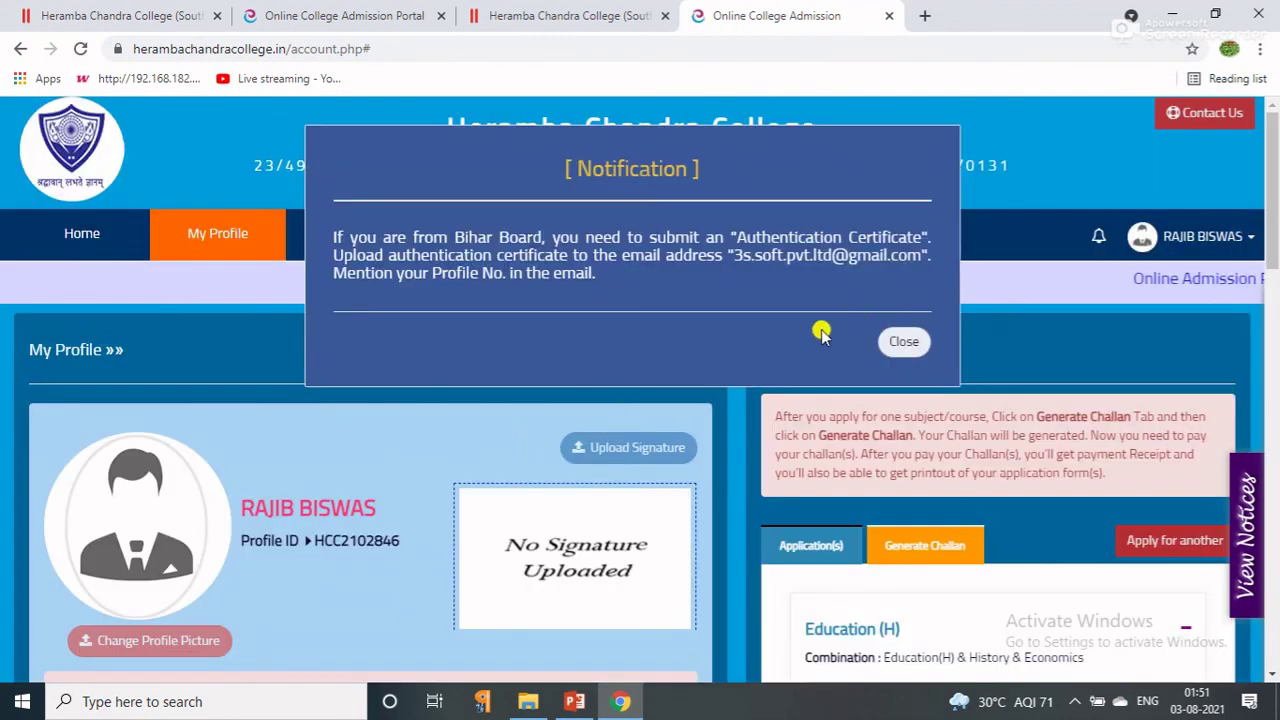
Dismiss the Bihar Board notification and list Education (H) at ₹0.00 under Generate Challan.
{"action": "left_click", "coordinate": [900, 343]}
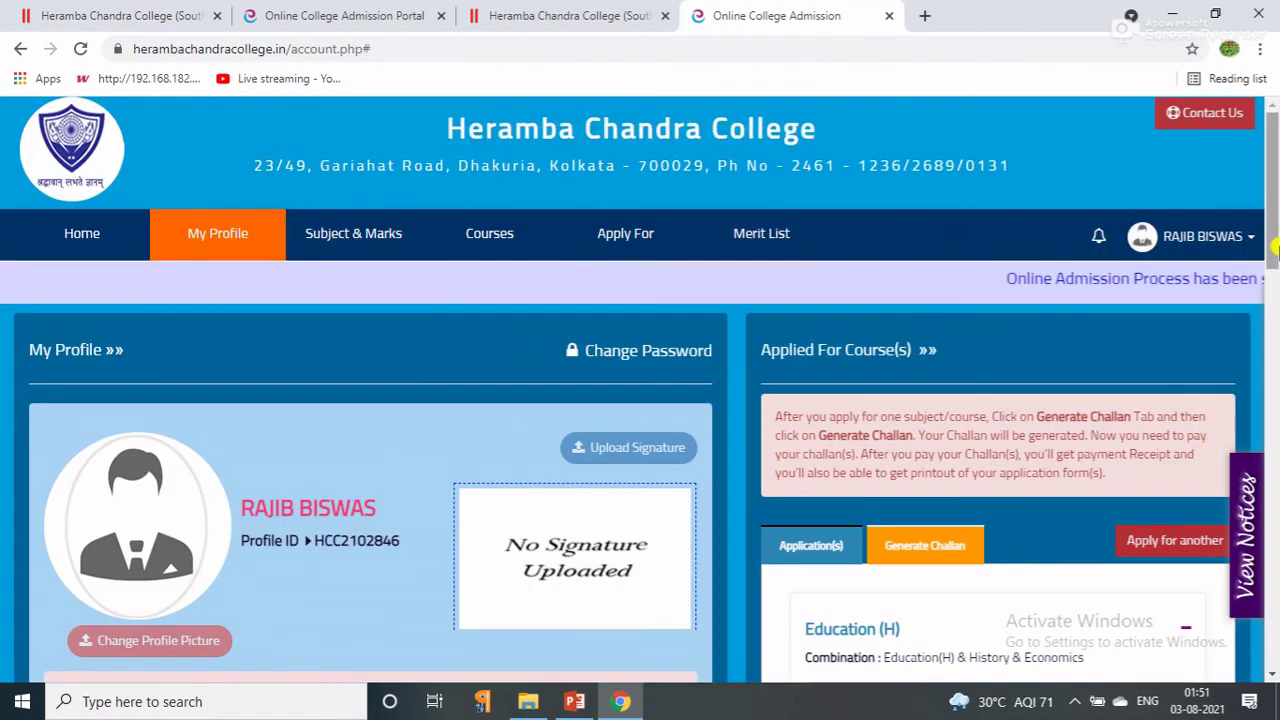
{"action": "left_click", "coordinate": [1274, 380]}
{"action": "scroll", "coordinate": [1270, 365], "scroll_direction": "up", "scroll_amount": 1}
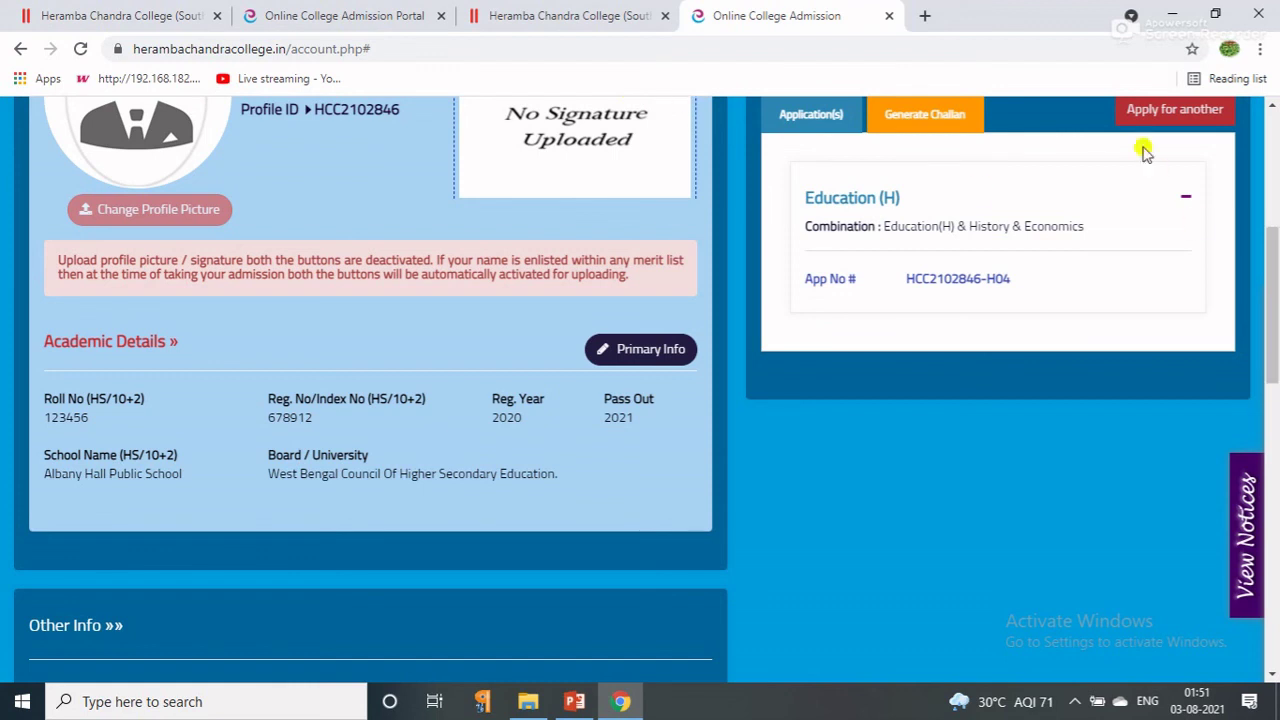
{"action": "left_click", "coordinate": [916, 116]}
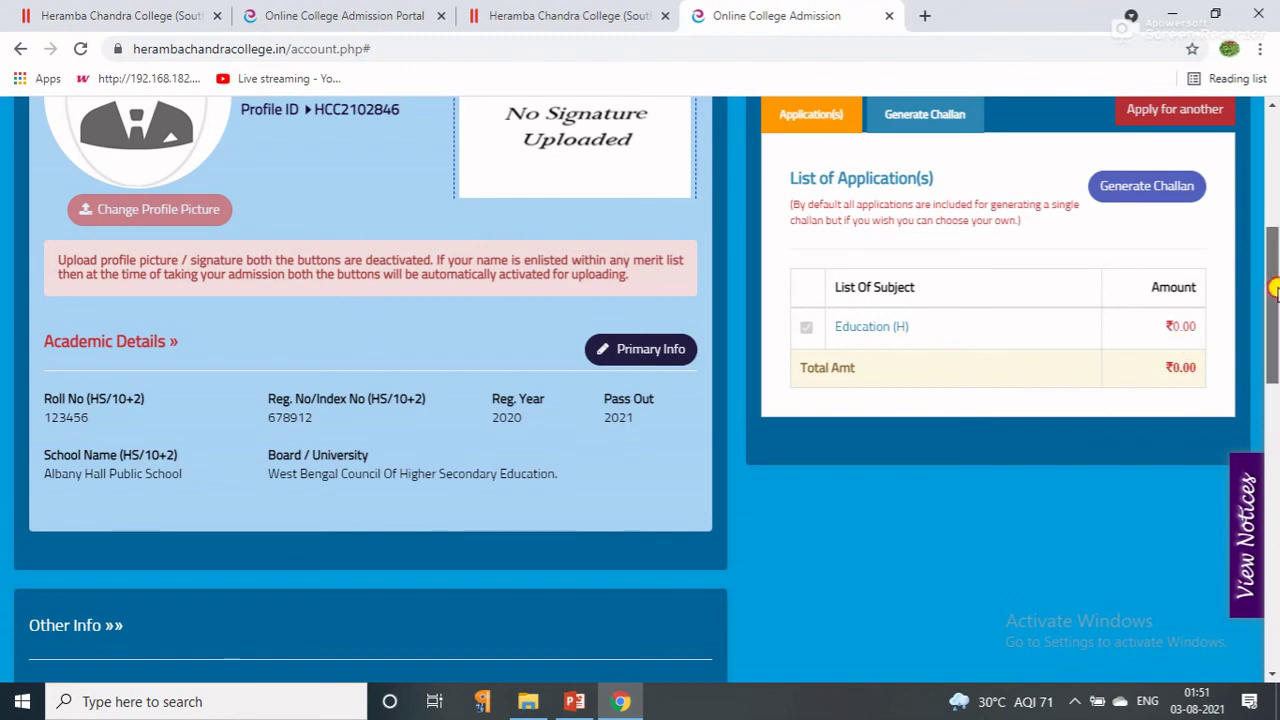
{"action": "left_click_drag", "start_coordinate": [1275, 289], "coordinate": [1275, 163]}
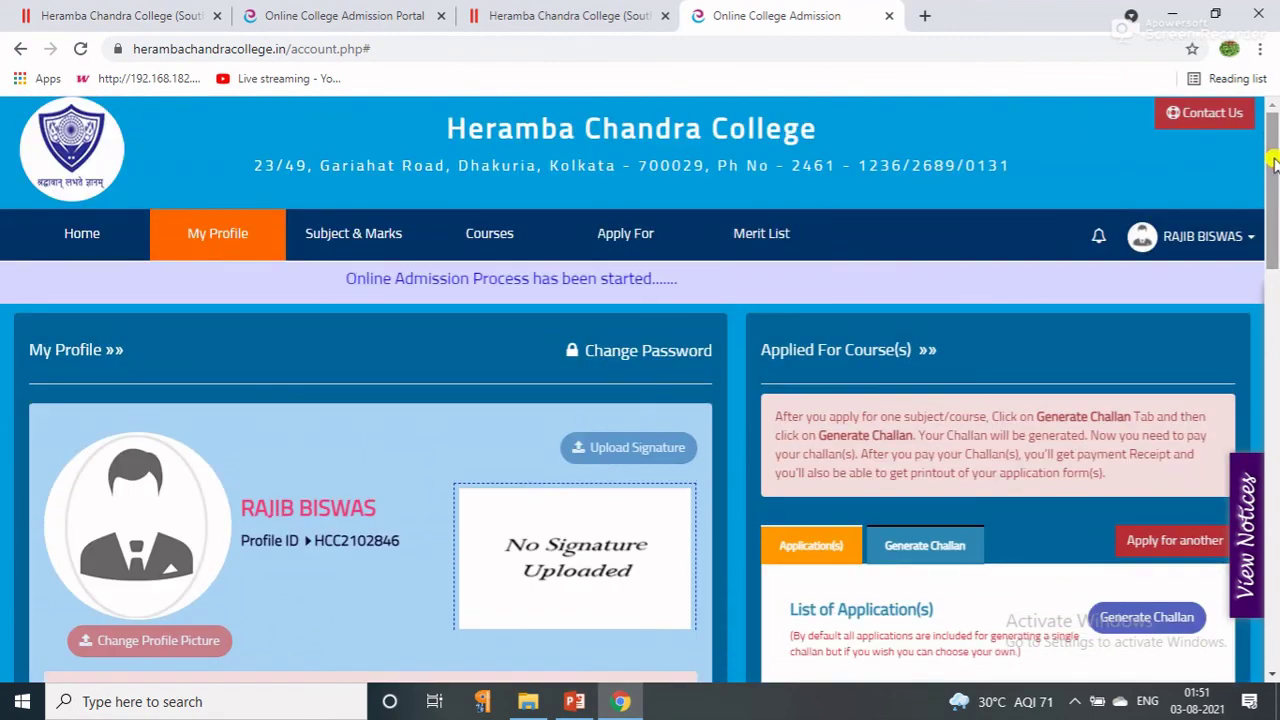